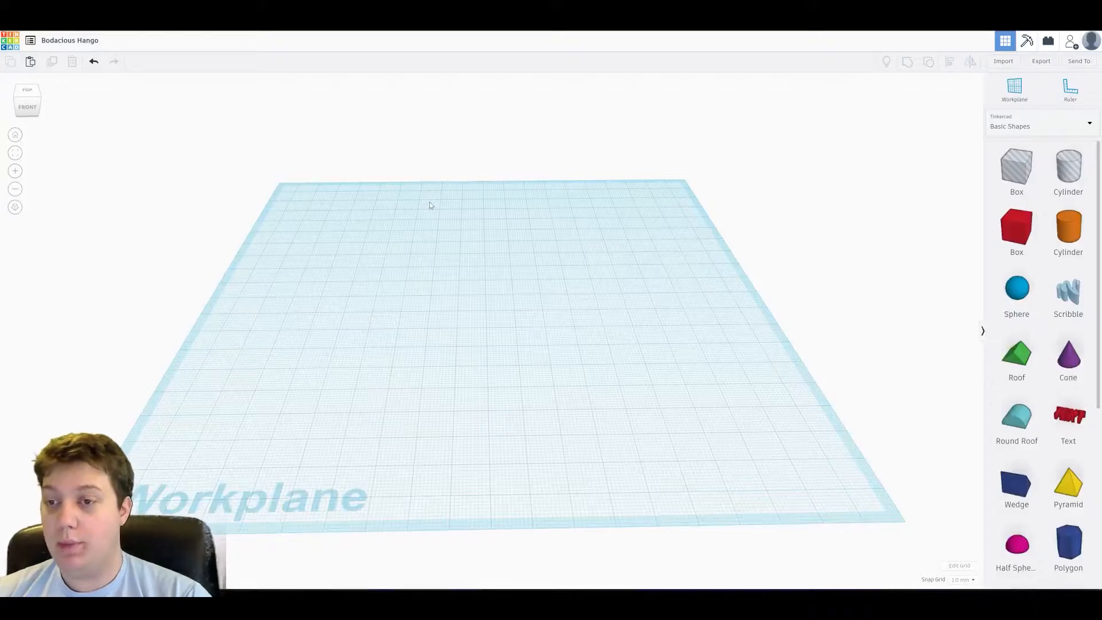
# Place a hexagonal polygon prism on the workplane and flatten it to a 4 mm thickness.
pyautogui.scroll(3, 973, 295)
pyautogui.scroll(-2, 1019, 287)
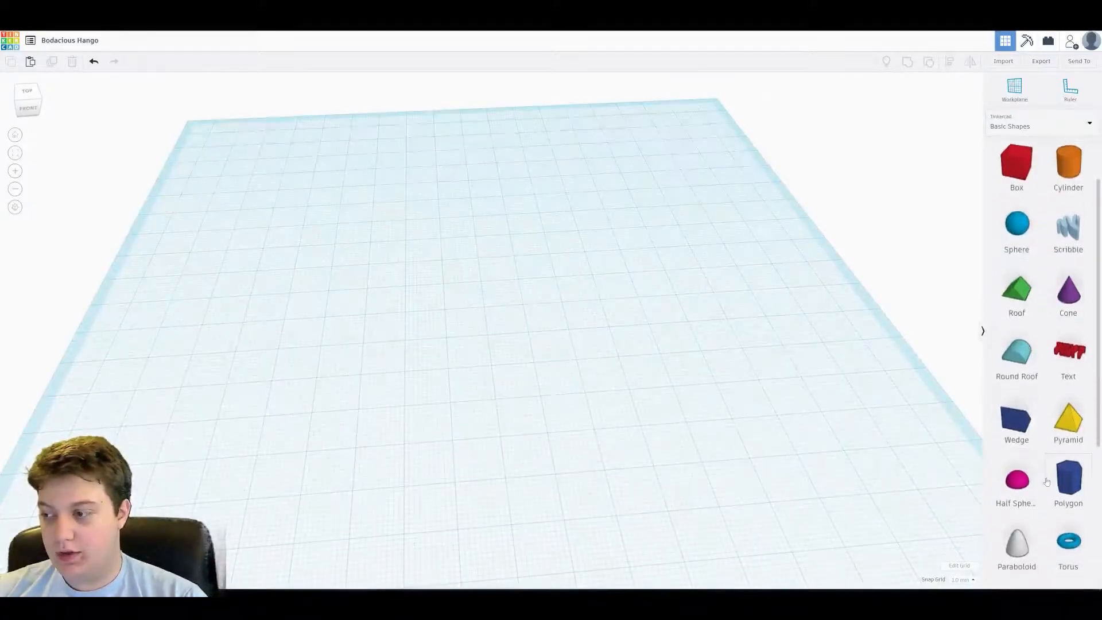
pyautogui.moveTo(1075, 485); pyautogui.dragTo(413, 297)
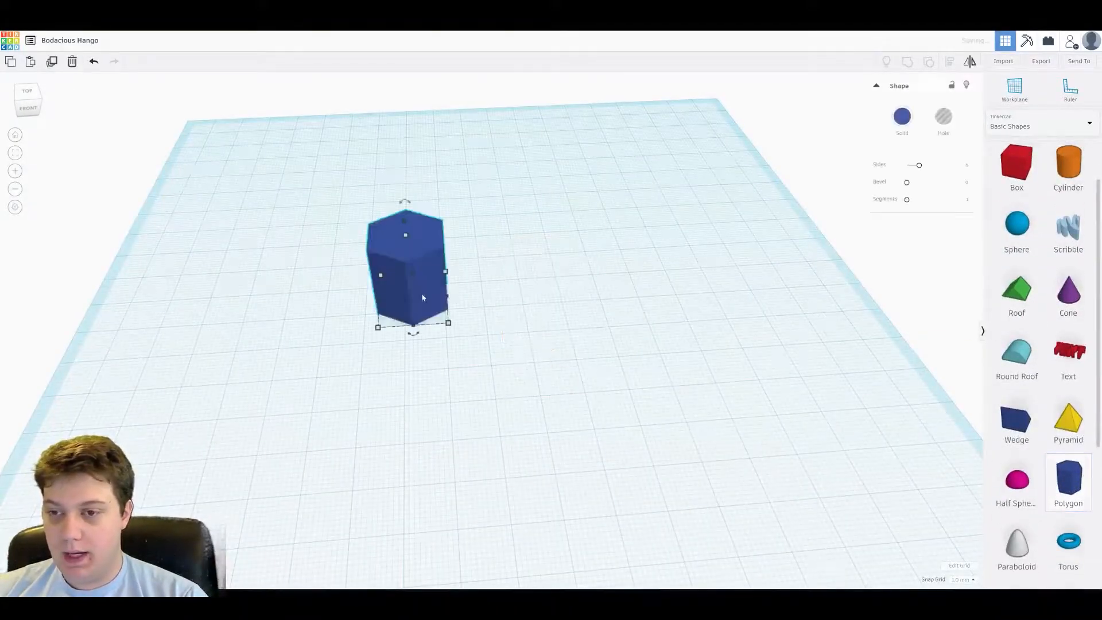
pyautogui.moveTo(300, 184); pyautogui.dragTo(534, 213, button='right')
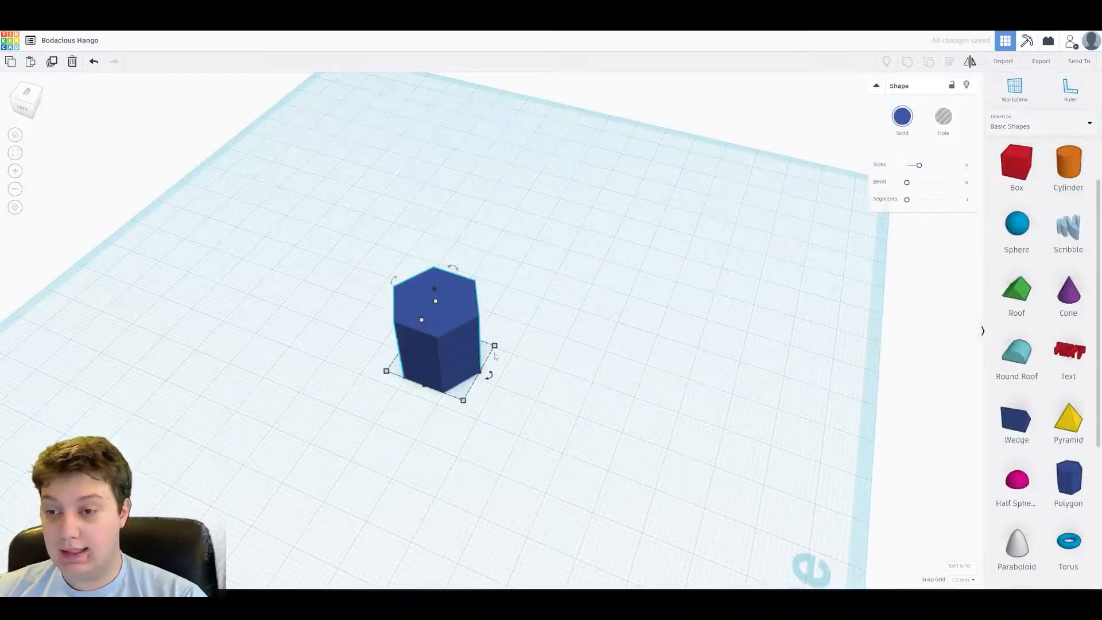
pyautogui.hotkey('ctrl', 'z')
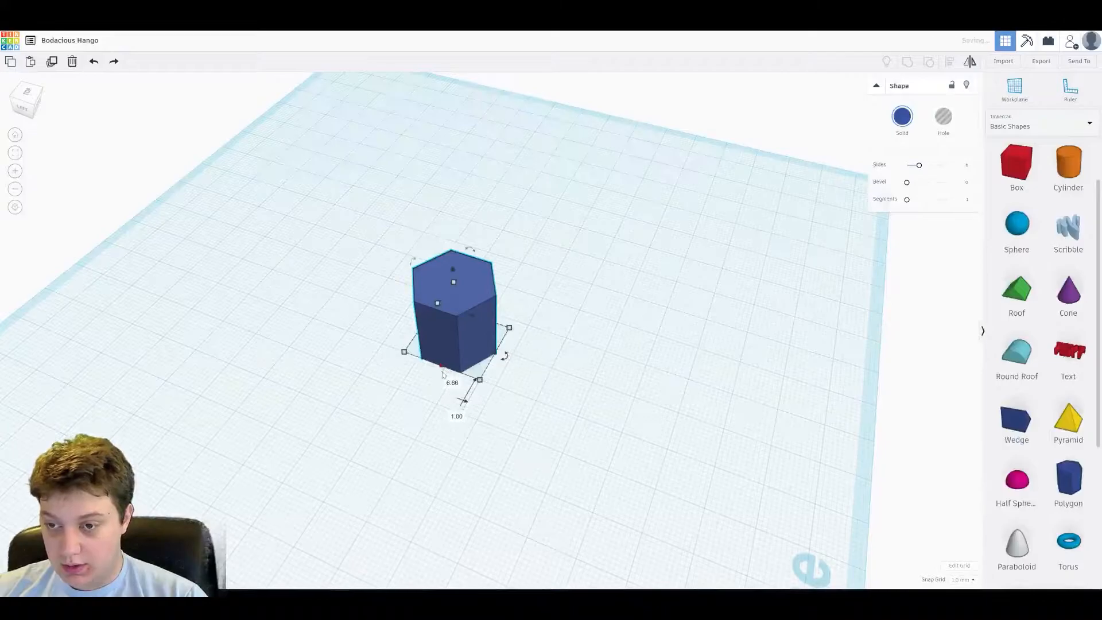
pyautogui.moveTo(444, 370); pyautogui.dragTo(469, 323)
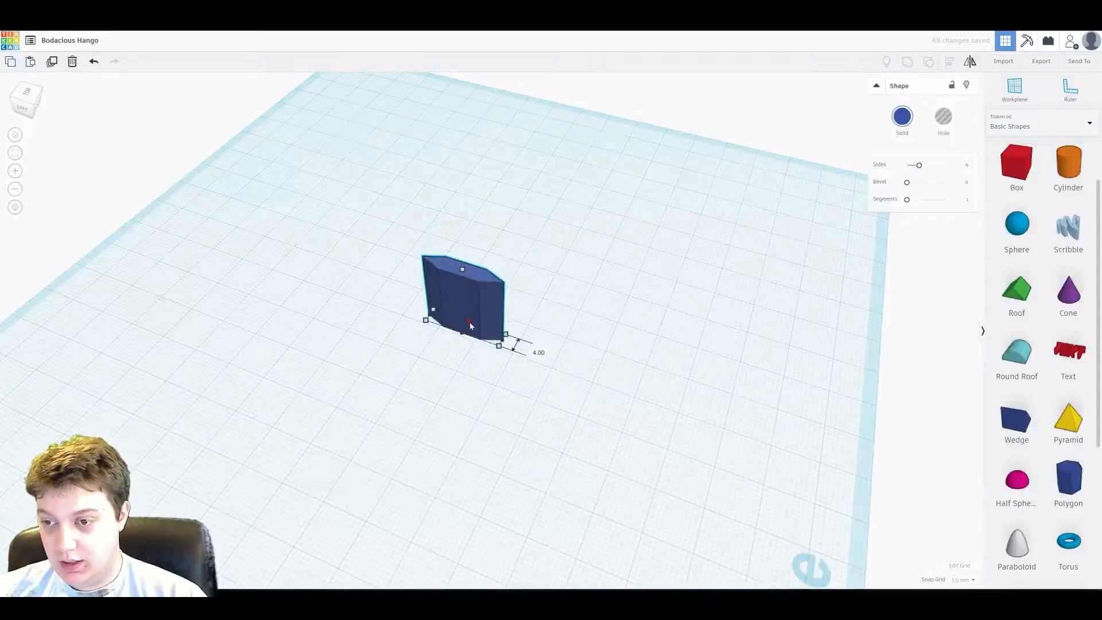
pyautogui.click(583, 290)
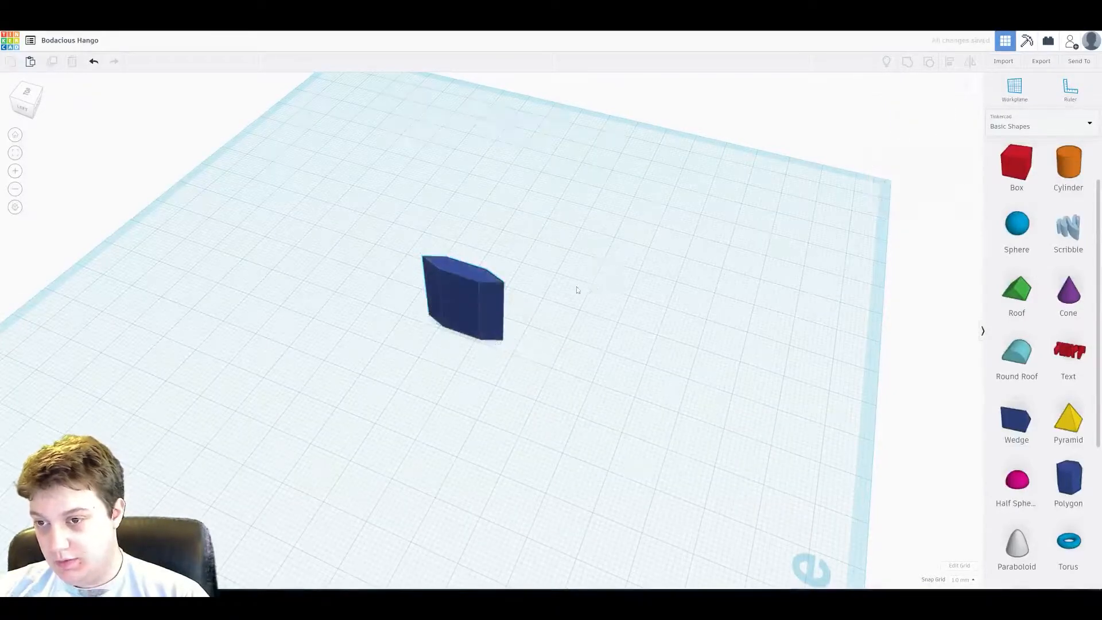
pyautogui.moveTo(583, 290); pyautogui.dragTo(451, 327, button='right')
pyautogui.click(450, 327)
pyautogui.moveTo(480, 366); pyautogui.dragTo(503, 318)
pyautogui.moveTo(648, 318); pyautogui.dragTo(481, 302, button='right')
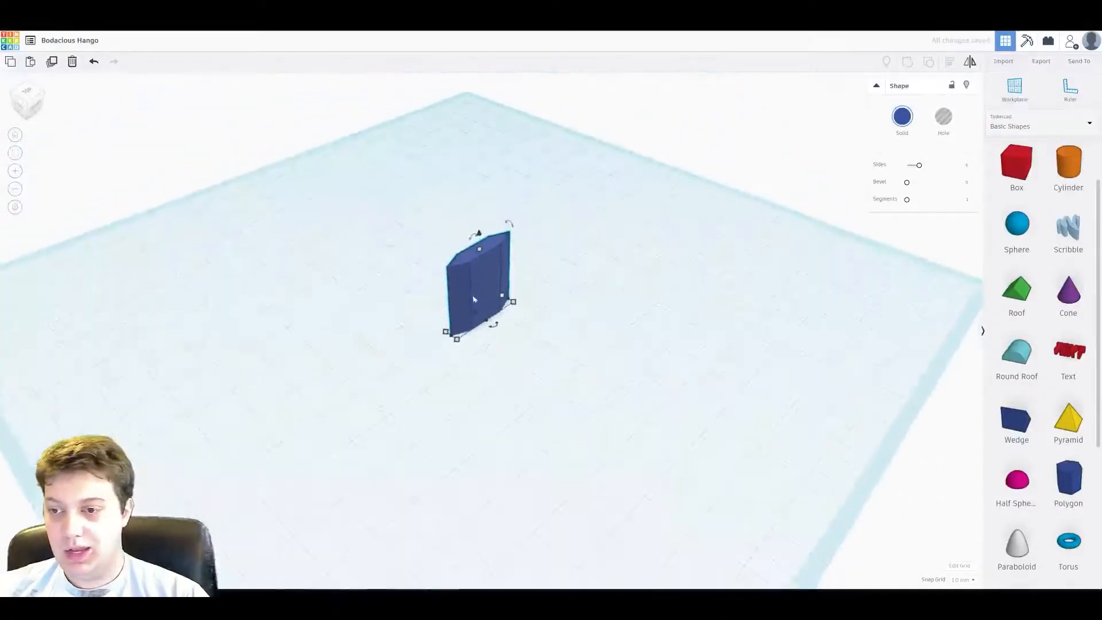
pyautogui.moveTo(514, 229); pyautogui.dragTo(548, 203)
pyautogui.click(639, 226)
pyautogui.hotkey('ctrl', 'z')
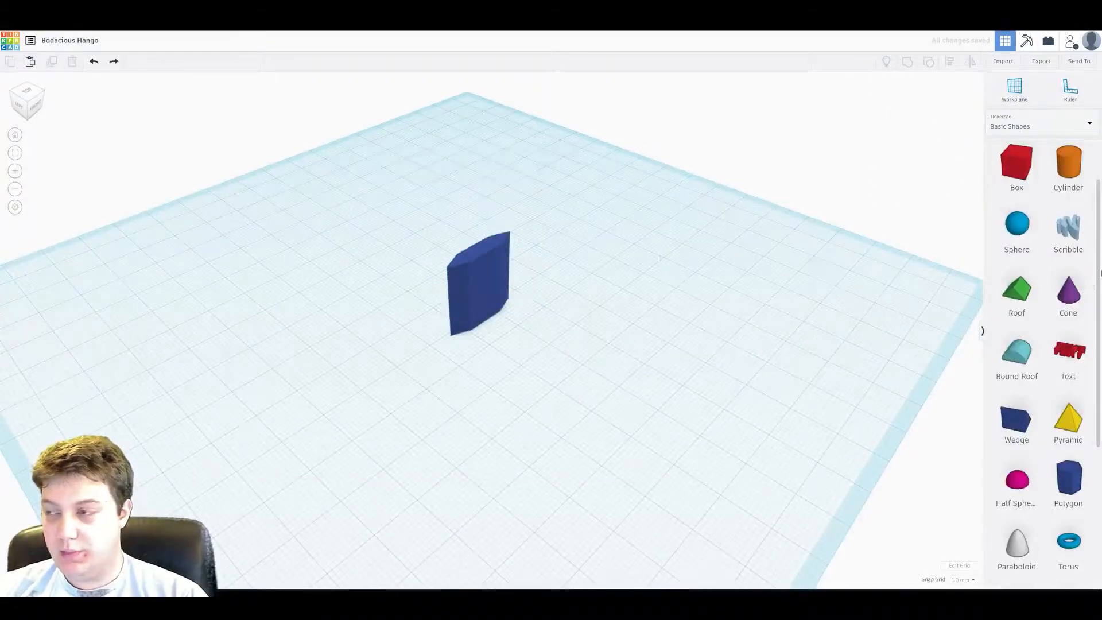
# Place a pyramid beside the flattened blue prism and set its number of sides to 6.
pyautogui.moveTo(568, 221); pyautogui.dragTo(536, 155, button='right')
pyautogui.moveTo(536, 155); pyautogui.dragTo(546, 263, button='middle')
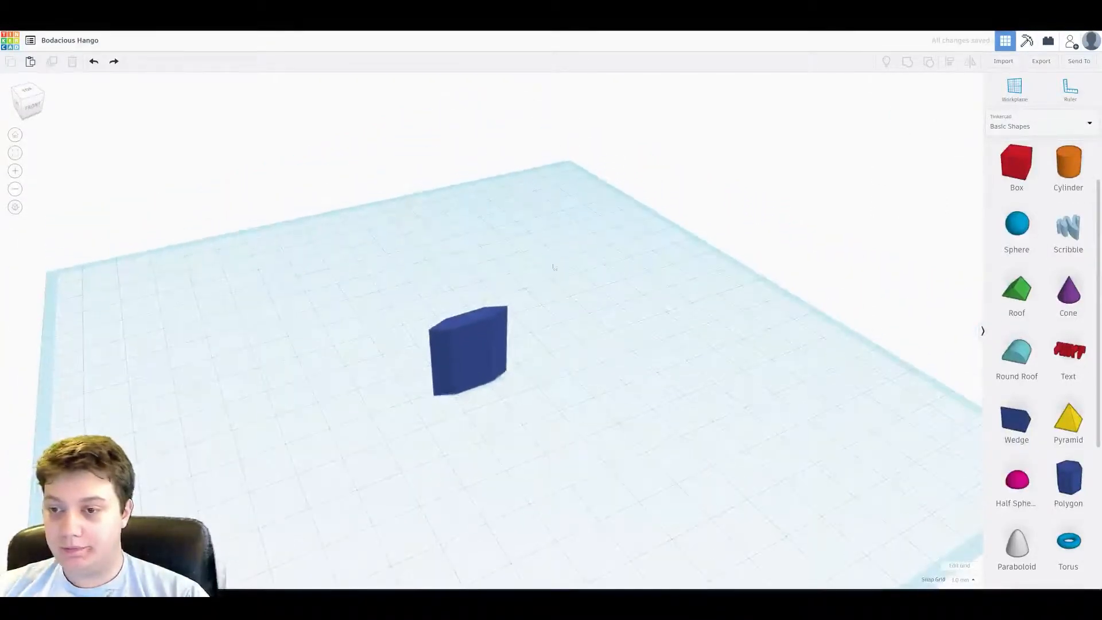
pyautogui.scroll(2, 546, 264)
pyautogui.moveTo(1071, 431); pyautogui.dragTo(642, 343)
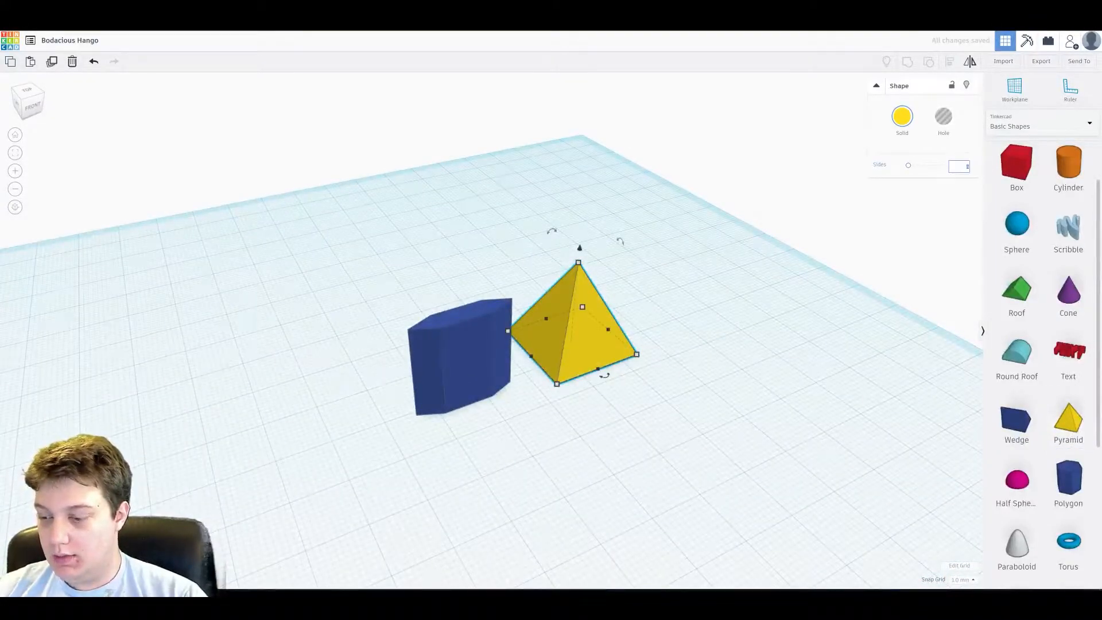
pyautogui.click(968, 168)
pyautogui.write('6')
pyautogui.press('Return')
# Rotate the six-sided pyramid about 13° on the workplane so two opposite base corners line up with its bounding box's centreline.
pyautogui.moveTo(606, 361); pyautogui.dragTo(547, 426, button='right')
pyautogui.moveTo(548, 425); pyautogui.dragTo(478, 390, button='middle')
pyautogui.scroll(5, 539, 344)
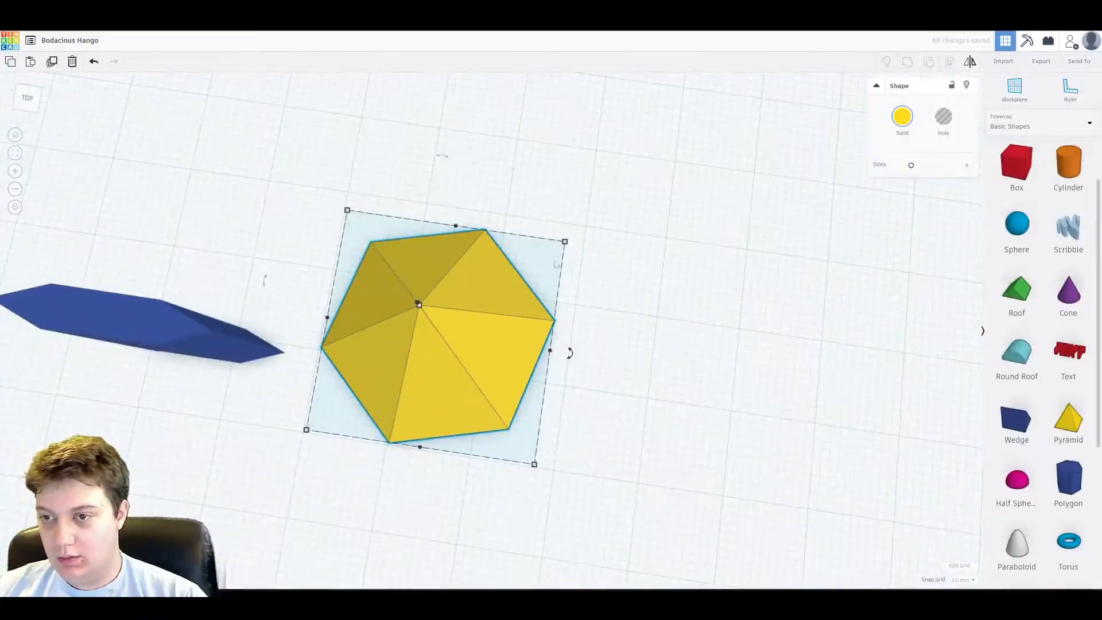
pyautogui.moveTo(571, 354); pyautogui.dragTo(705, 316)
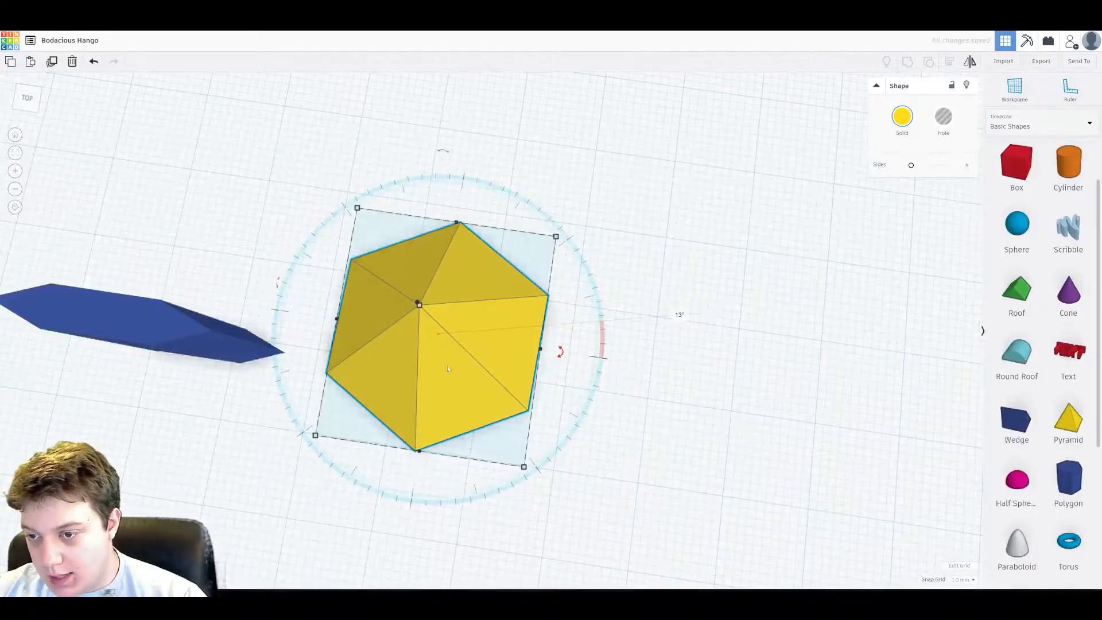
# Narrow the six-sided pyramid to a width of 4 mm from both flat sides.
pyautogui.moveTo(705, 315); pyautogui.dragTo(656, 256, button='right')
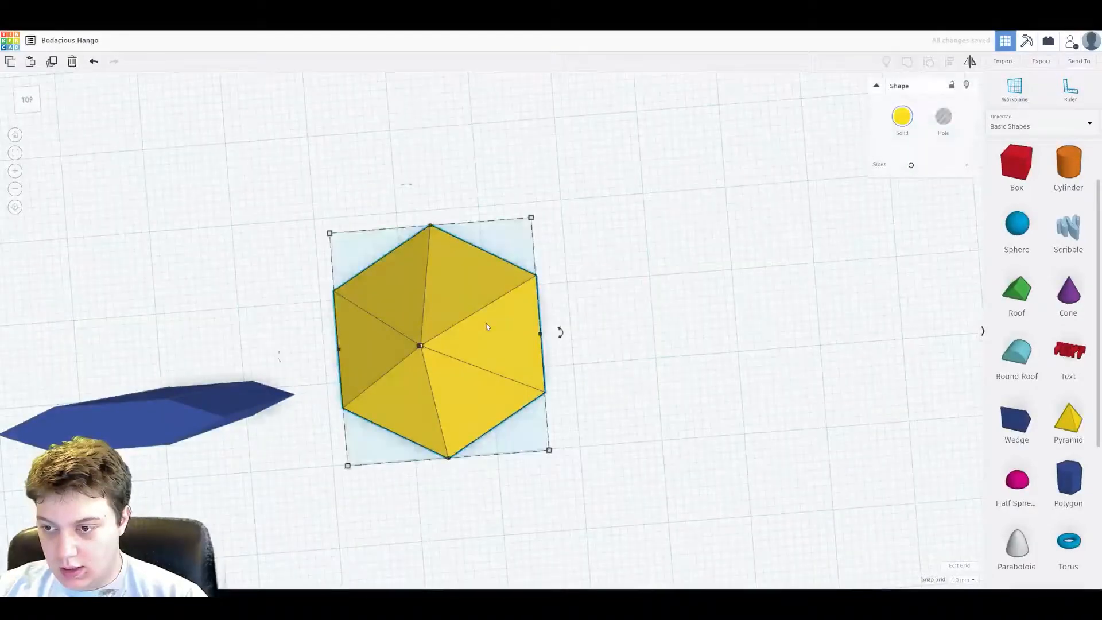
pyautogui.moveTo(361, 318); pyautogui.dragTo(492, 285, button='middle')
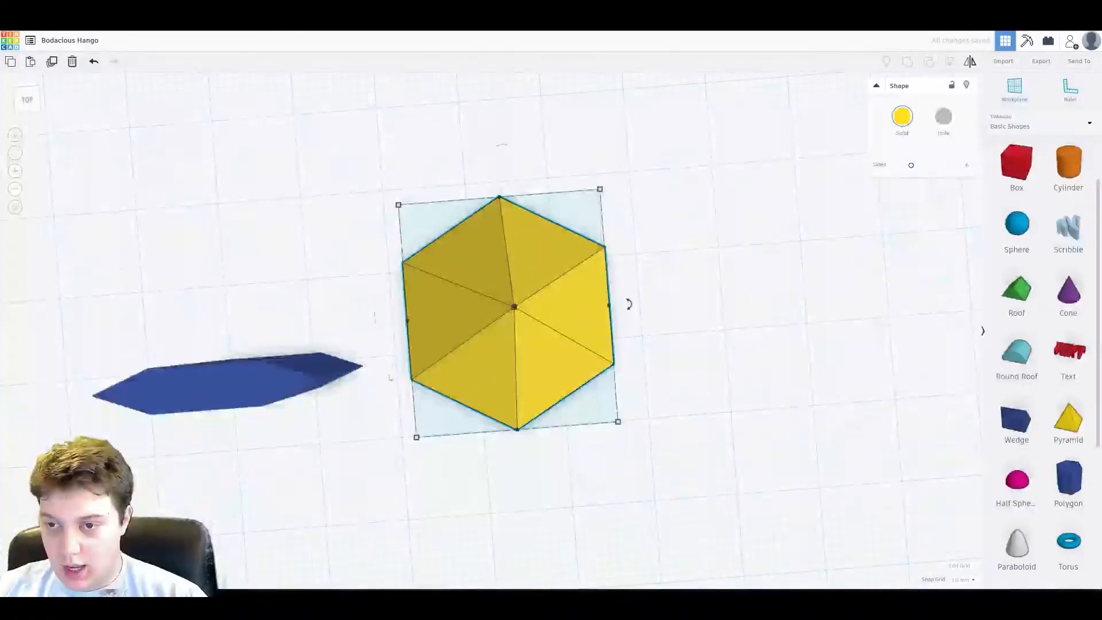
pyautogui.scroll(4, 423, 334)
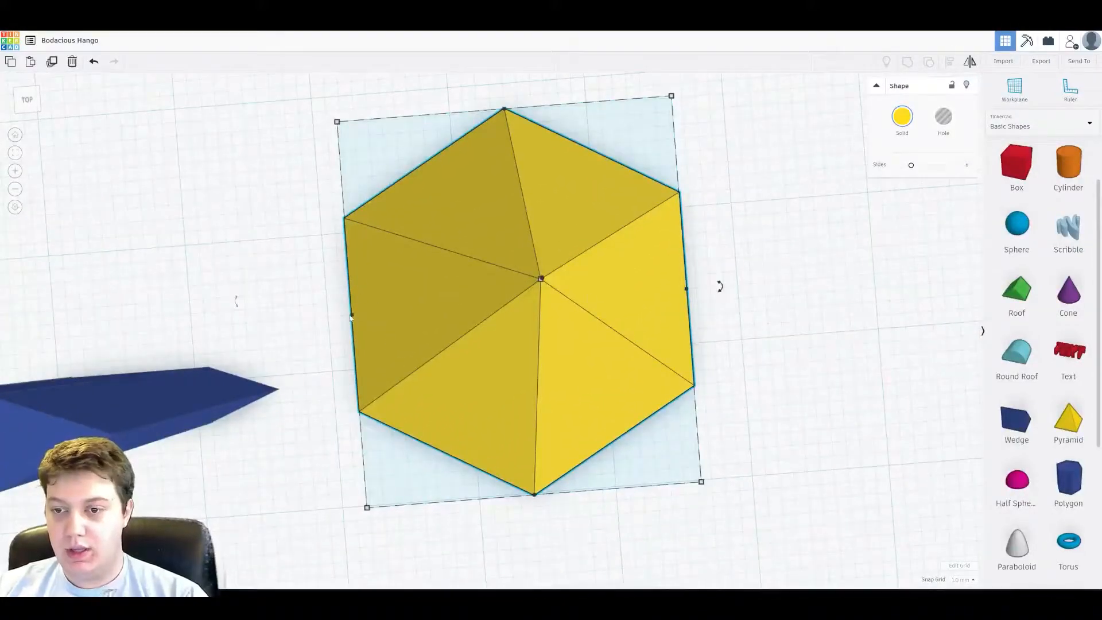
pyautogui.moveTo(352, 315); pyautogui.dragTo(461, 309)
pyautogui.moveTo(461, 309); pyautogui.dragTo(576, 303, button='right')
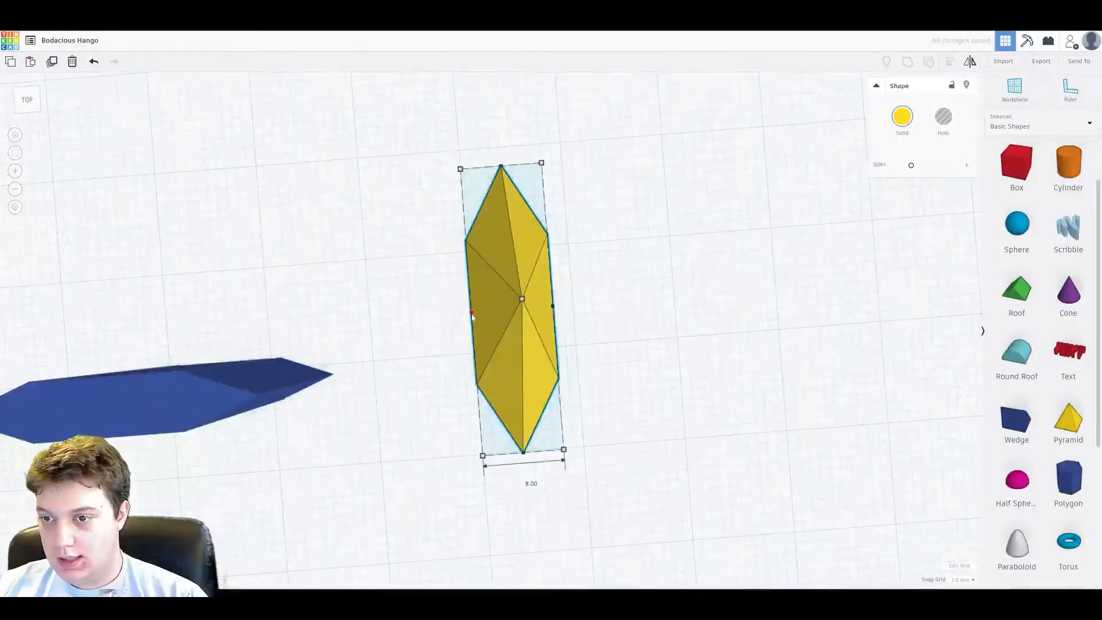
pyautogui.moveTo(486, 316); pyautogui.dragTo(492, 313)
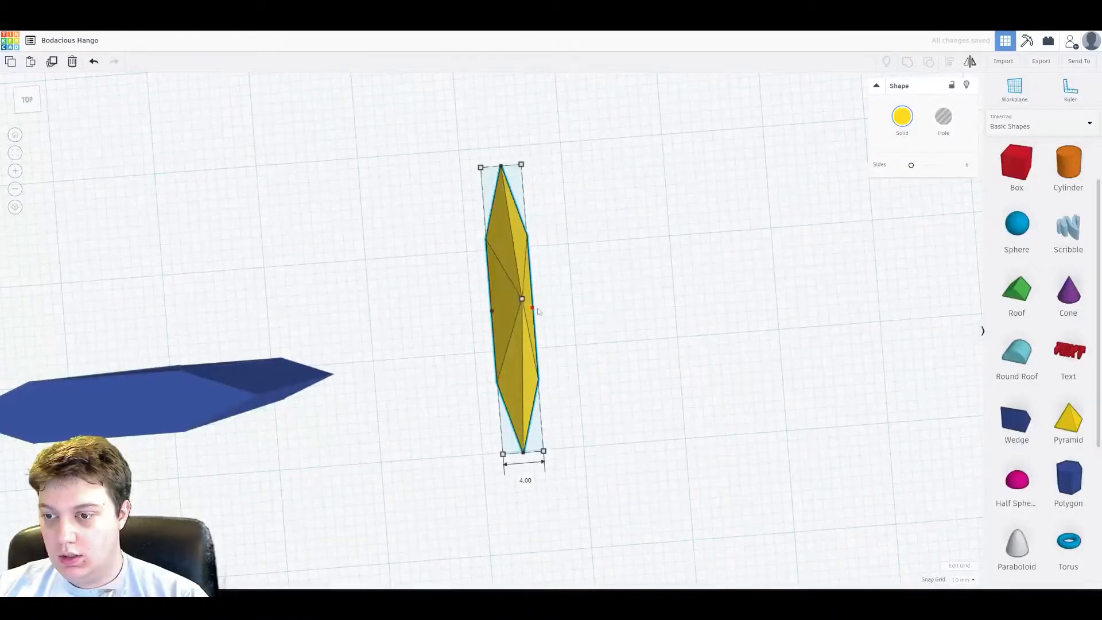
# Turn the narrow pyramid parallel to the blue prism and move it over the prism, 21 mm above the workplane.
pyautogui.moveTo(537, 312); pyautogui.dragTo(544, 440, button='right')
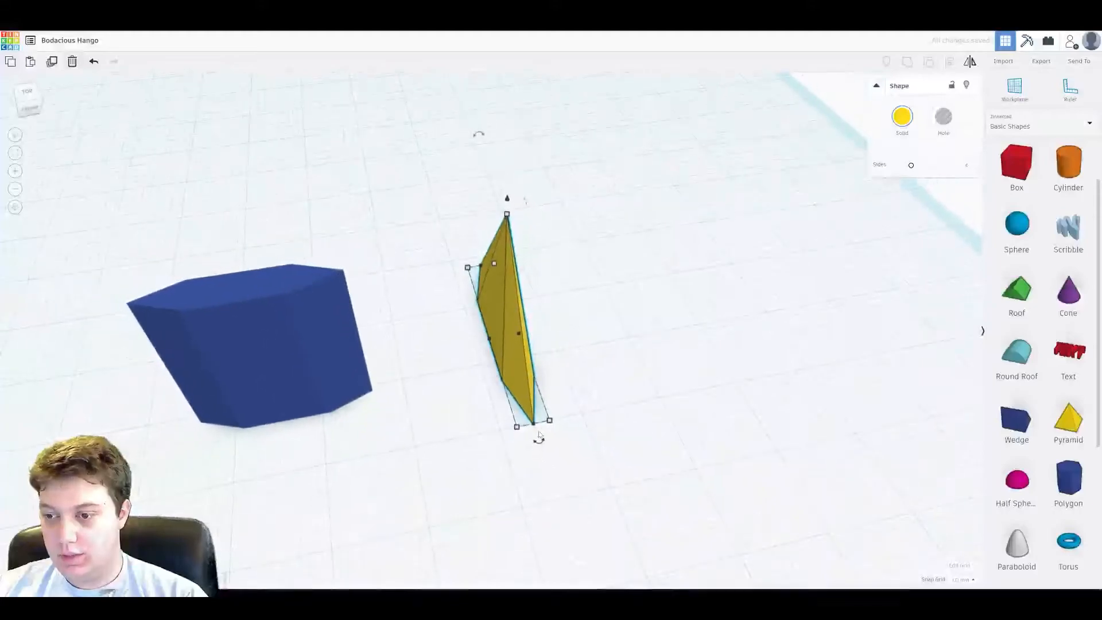
pyautogui.moveTo(545, 442); pyautogui.dragTo(660, 298)
pyautogui.moveTo(542, 305); pyautogui.dragTo(333, 374)
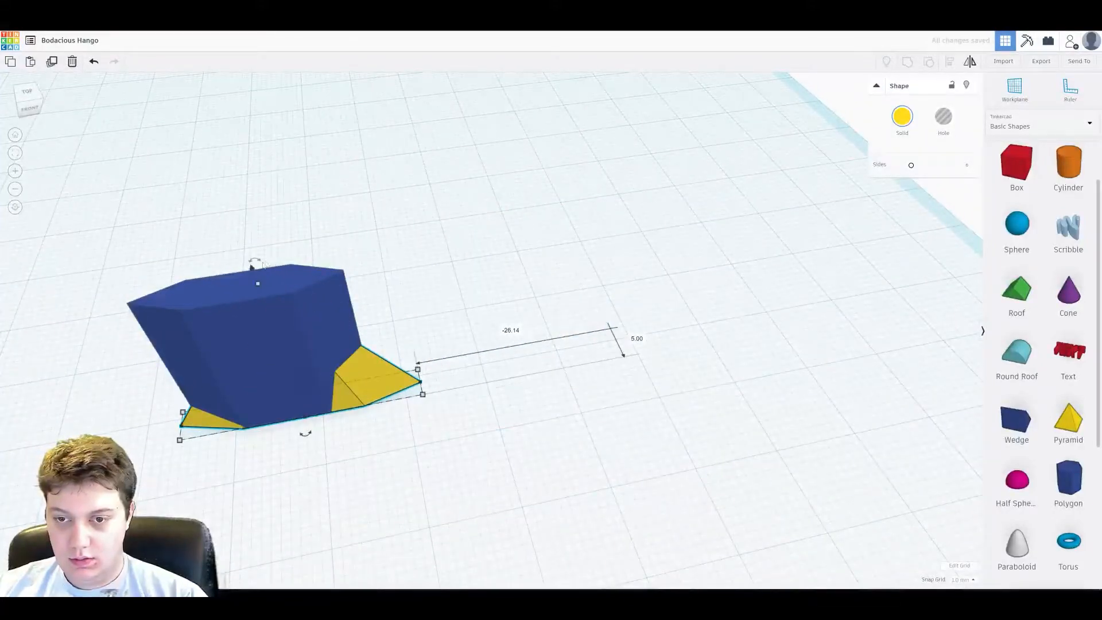
pyautogui.moveTo(257, 280); pyautogui.dragTo(177, 79)
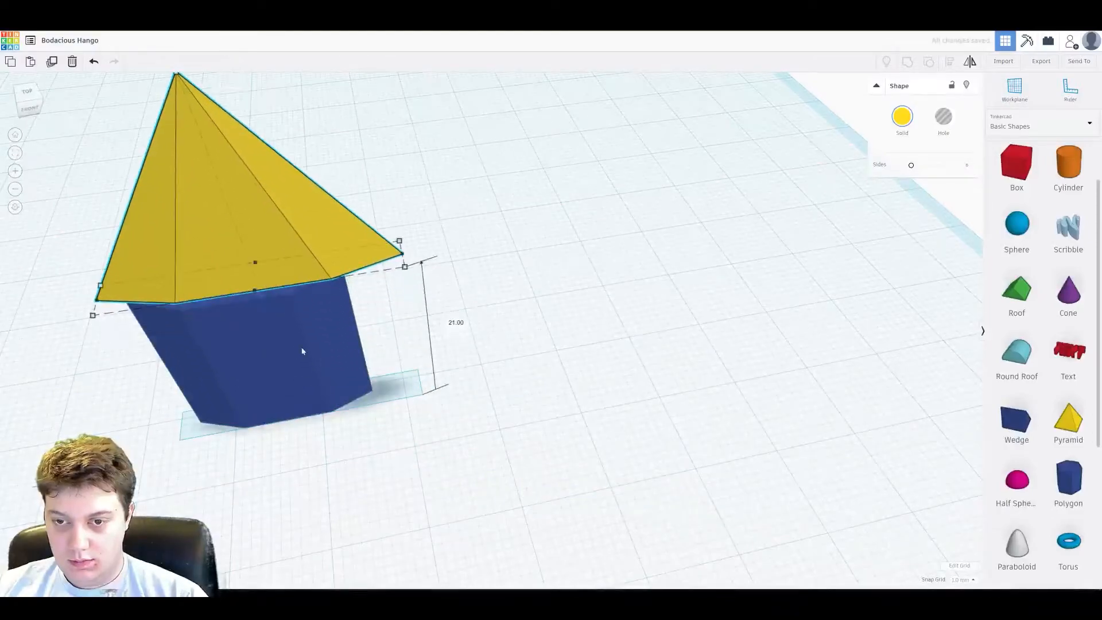
# Widen the blue prism slightly and narrow the yellow pyramid's base so that their outlines match, shifting the pyramid into line.
pyautogui.click(339, 376)
pyautogui.moveTo(371, 390); pyautogui.dragTo(385, 395)
pyautogui.click(367, 255)
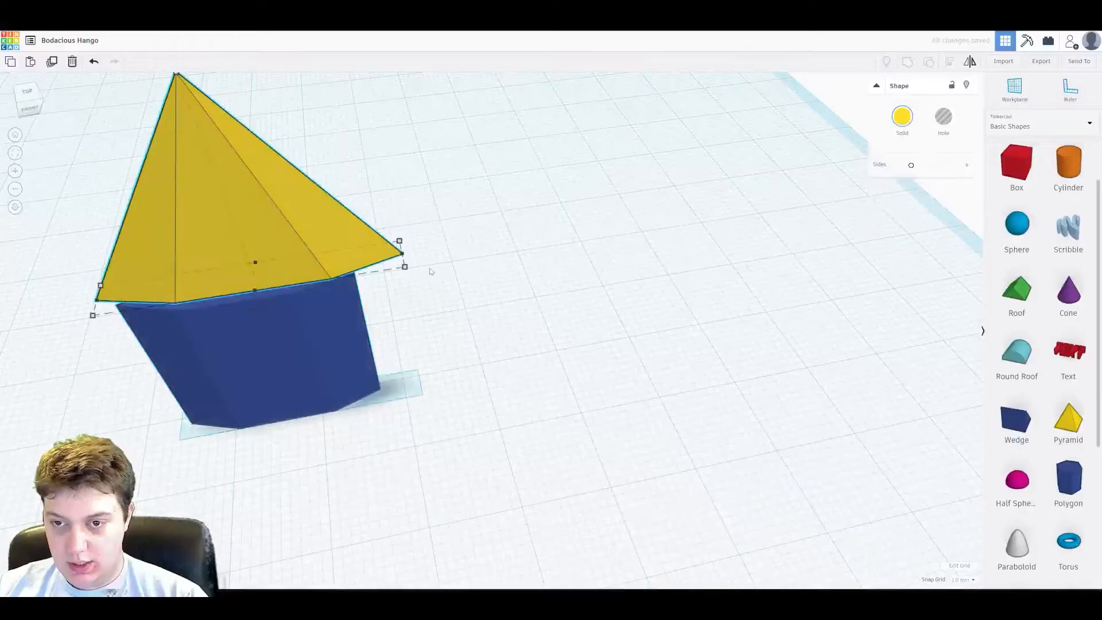
pyautogui.moveTo(403, 256); pyautogui.dragTo(377, 257)
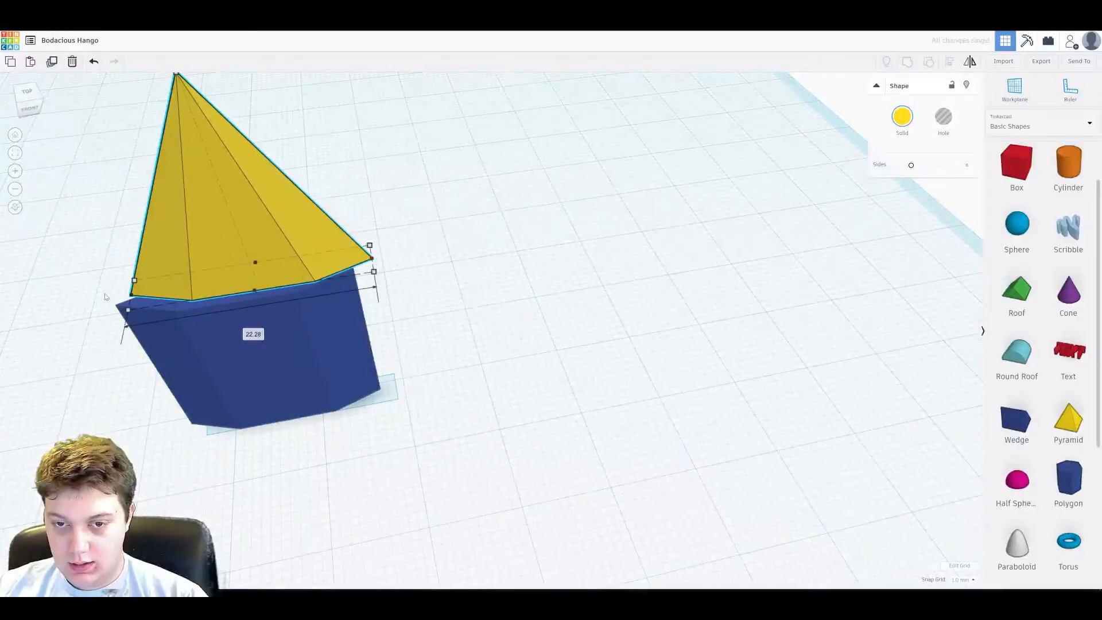
pyautogui.moveTo(130, 296); pyautogui.dragTo(135, 298)
pyautogui.moveTo(268, 242); pyautogui.dragTo(249, 250)
pyautogui.press('Escape')
# Lower the yellow pyramid slightly so its base sits flush on top of the blue prism.
pyautogui.moveTo(345, 373); pyautogui.dragTo(473, 107, button='right')
pyautogui.click(517, 233)
pyautogui.moveTo(471, 131); pyautogui.dragTo(470, 140)
pyautogui.moveTo(540, 259); pyautogui.dragTo(382, 144, button='right')
pyautogui.click(570, 212)
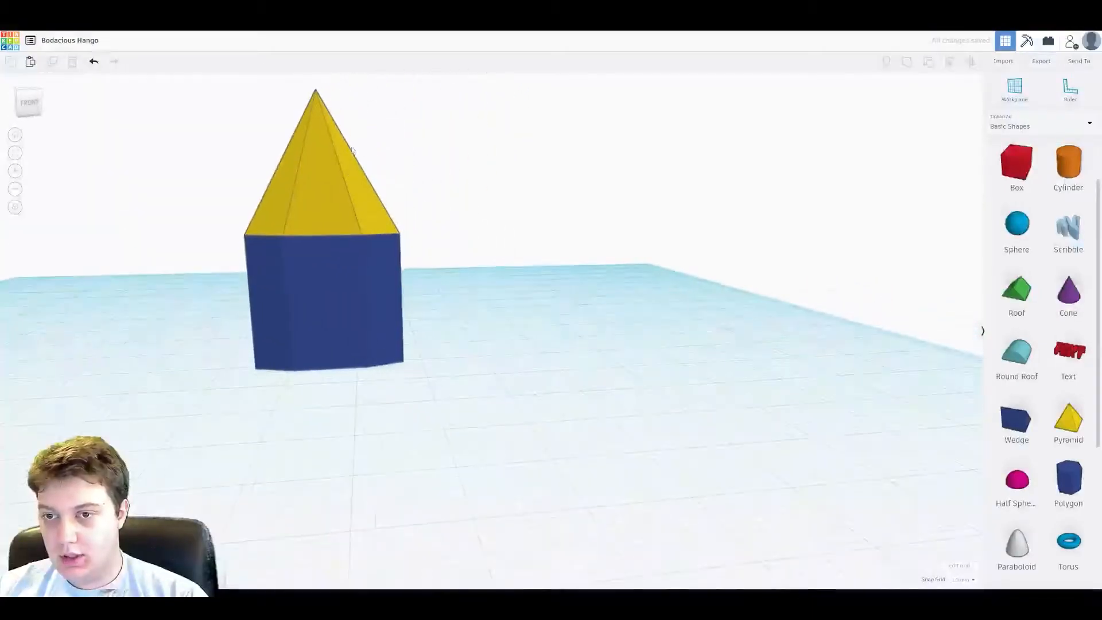
# Stretch the yellow pyramid to a height of 29 mm.
pyautogui.moveTo(381, 144); pyautogui.dragTo(491, 234, button='middle')
pyautogui.click(445, 245)
pyautogui.moveTo(425, 187); pyautogui.dragTo(428, 120)
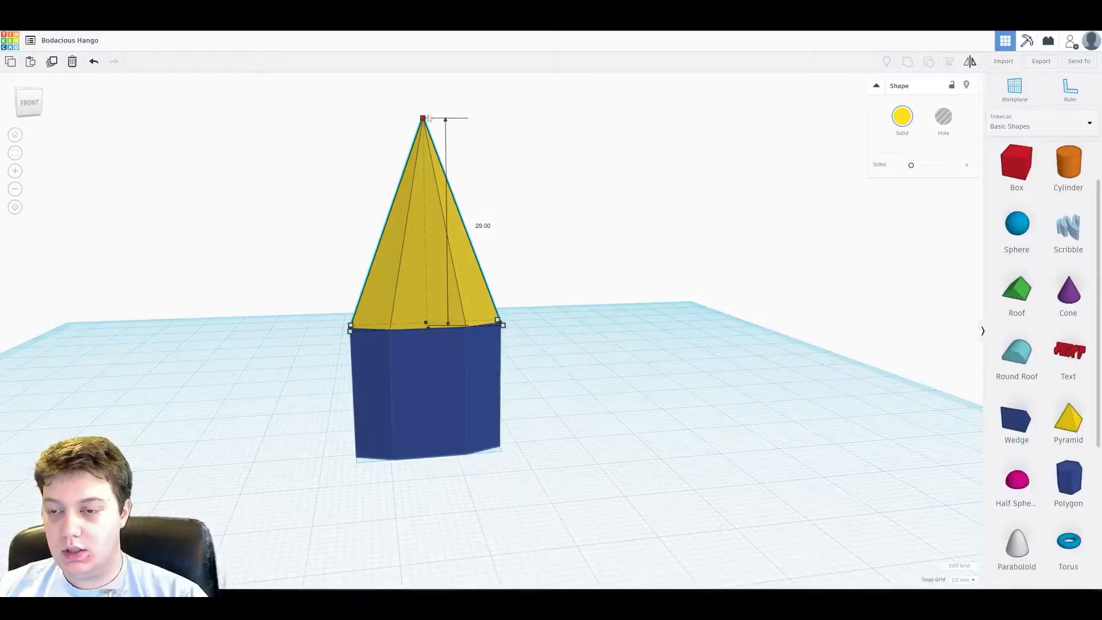
pyautogui.click(580, 256)
# Raise the yellow pyramid high above the blue prism to leave room for a longer body.
pyautogui.scroll(-3, 561, 274)
pyautogui.moveTo(555, 302); pyautogui.dragTo(473, 371)
pyautogui.click(437, 311)
pyautogui.scroll(-5, 498, 323)
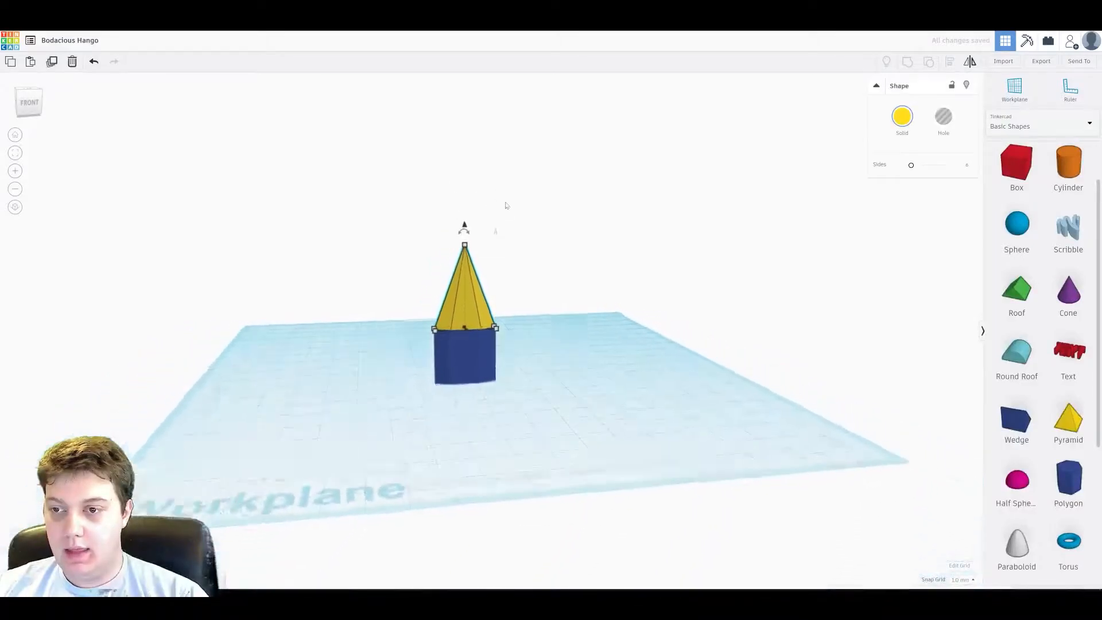
pyautogui.scroll(3, 499, 323)
pyautogui.moveTo(467, 296); pyautogui.dragTo(472, 89)
pyautogui.scroll(-3, 472, 92)
# Stretch the blue prism upward until its top meets the base of the raised pyramid.
pyautogui.click(475, 396)
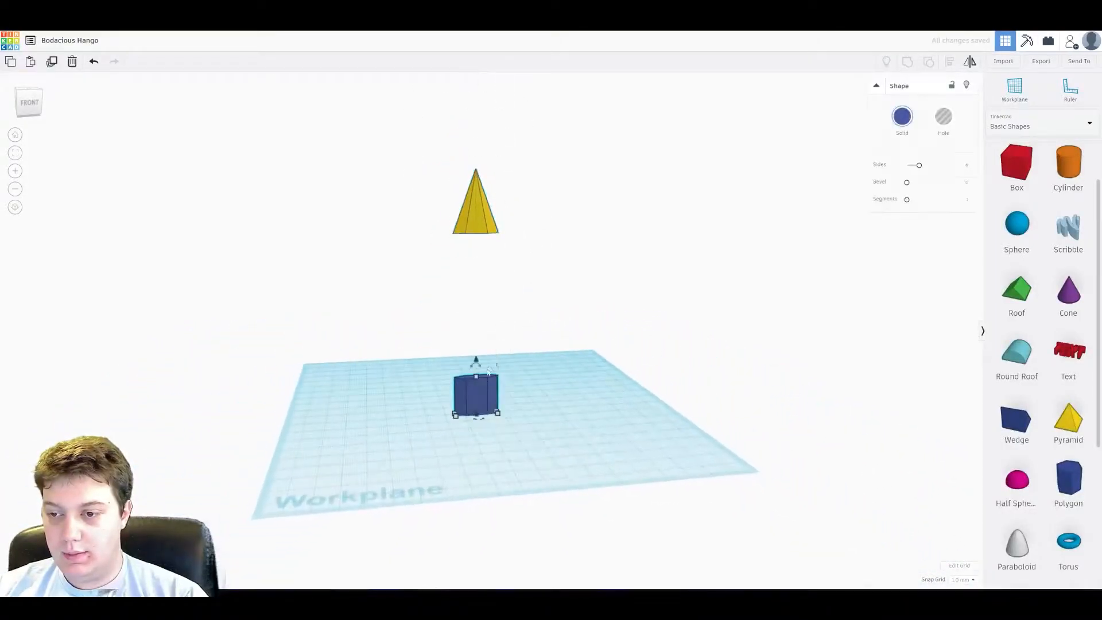
pyautogui.moveTo(475, 378); pyautogui.dragTo(481, 240)
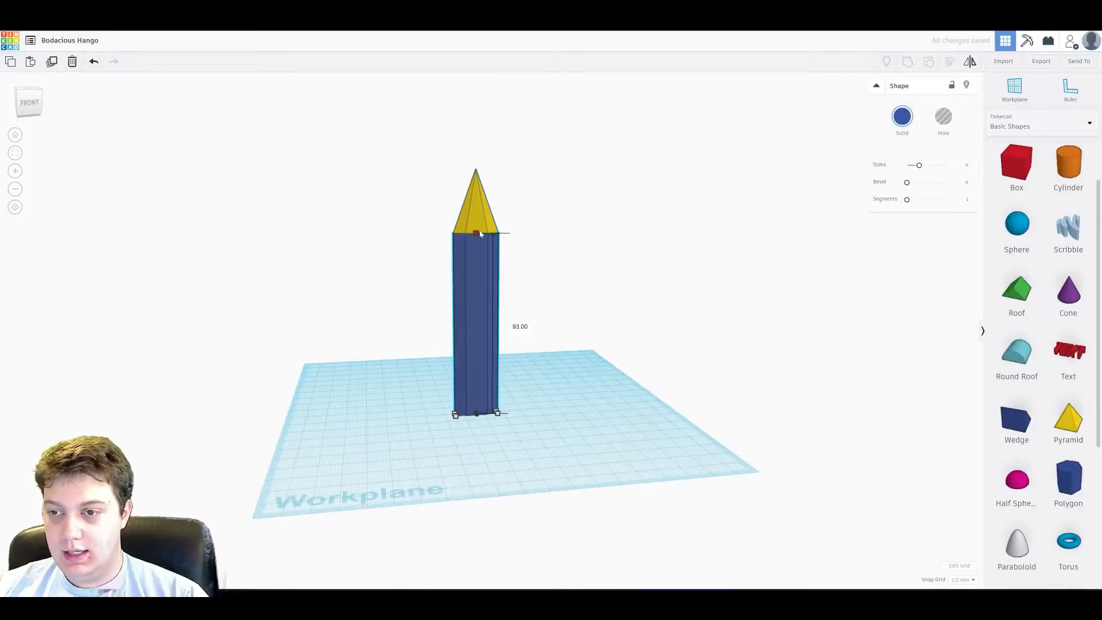
pyautogui.click(608, 235)
# Recolour the prism and the pyramid together in light grey.
pyautogui.moveTo(568, 238)
pyautogui.mouseDown(button='right')
pyautogui.moveTo(543, 226)
pyautogui.moveTo(522, 270)
pyautogui.moveTo(564, 238)
pyautogui.moveTo(420, 204)
pyautogui.mouseUp(button='right')
pyautogui.moveTo(413, 198); pyautogui.dragTo(569, 264)
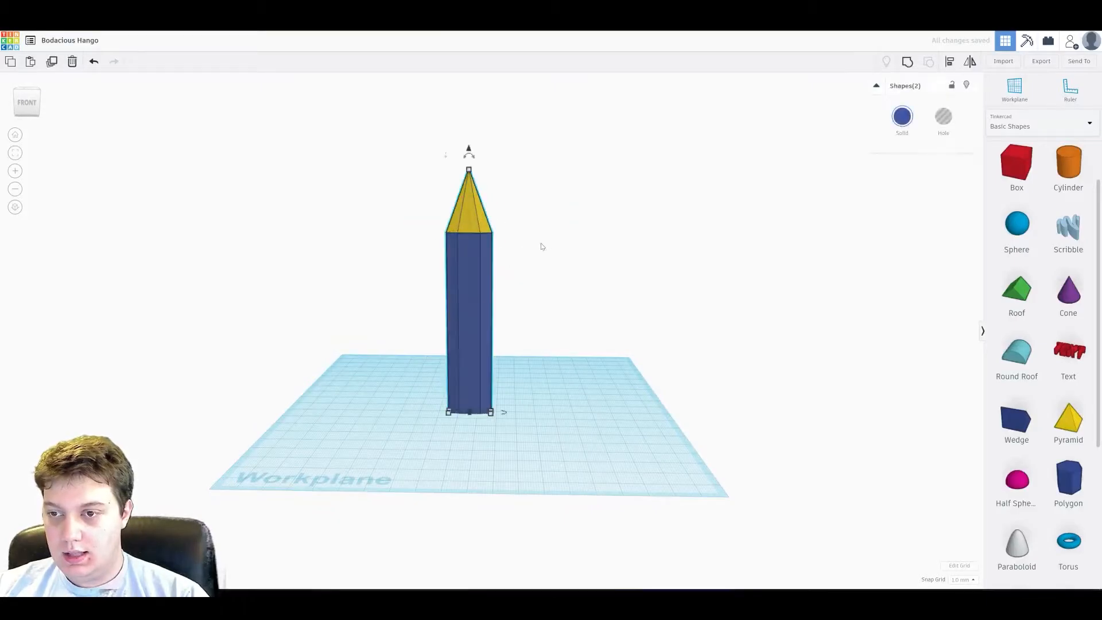
pyautogui.moveTo(505, 221); pyautogui.dragTo(513, 307, button='middle')
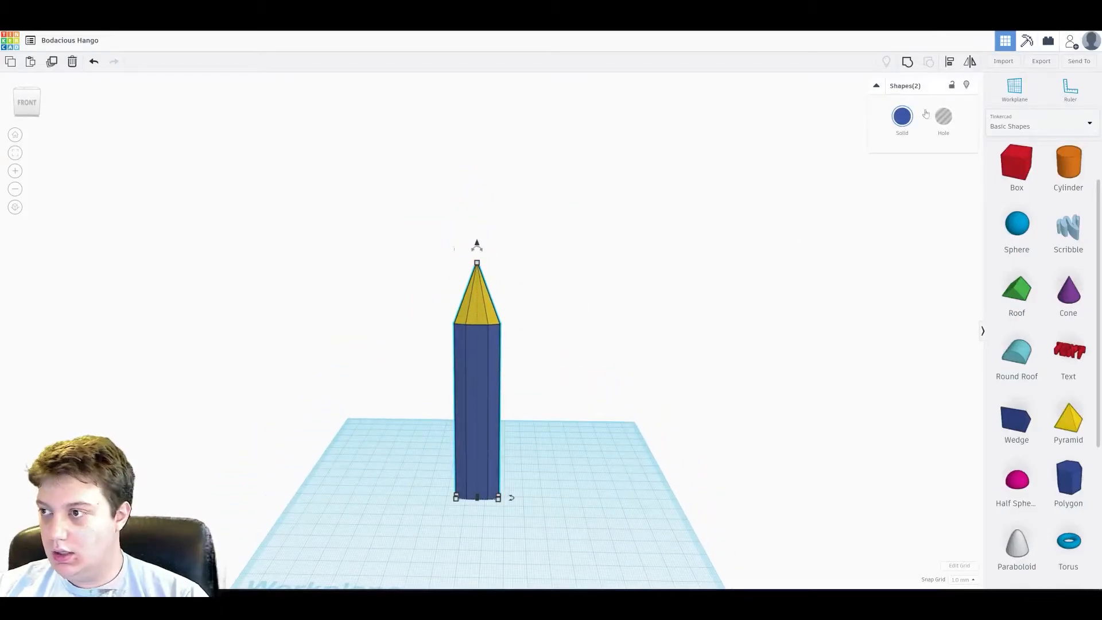
pyautogui.click(907, 121)
pyautogui.click(1049, 196)
pyautogui.click(635, 305)
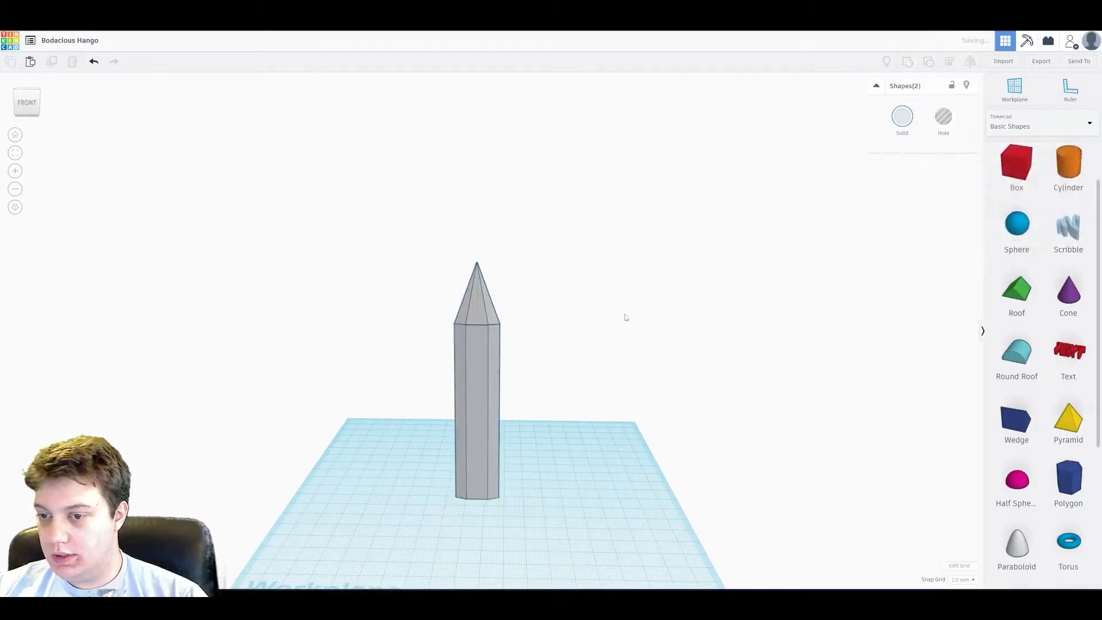
# Raise the grey prism and pyramid together 67 mm above the workplane.
pyautogui.moveTo(590, 406)
pyautogui.mouseDown(button='right')
pyautogui.moveTo(702, 434)
pyautogui.moveTo(475, 411)
pyautogui.mouseUp(button='right')
pyautogui.click(480, 406)
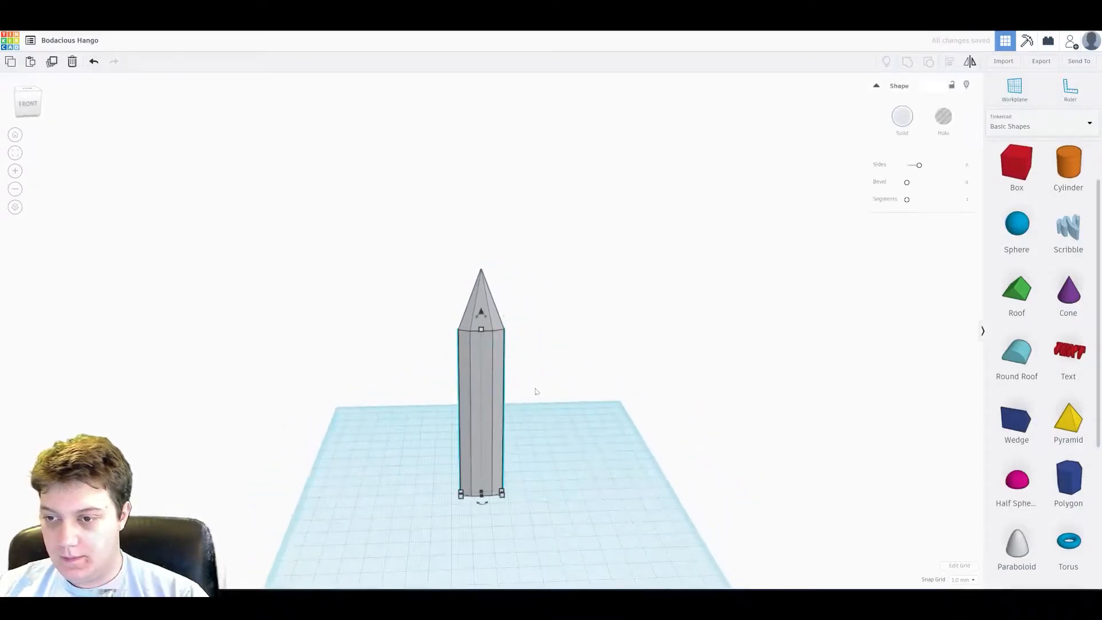
pyautogui.moveTo(390, 210); pyautogui.dragTo(611, 400)
pyautogui.moveTo(481, 252); pyautogui.dragTo(481, 100)
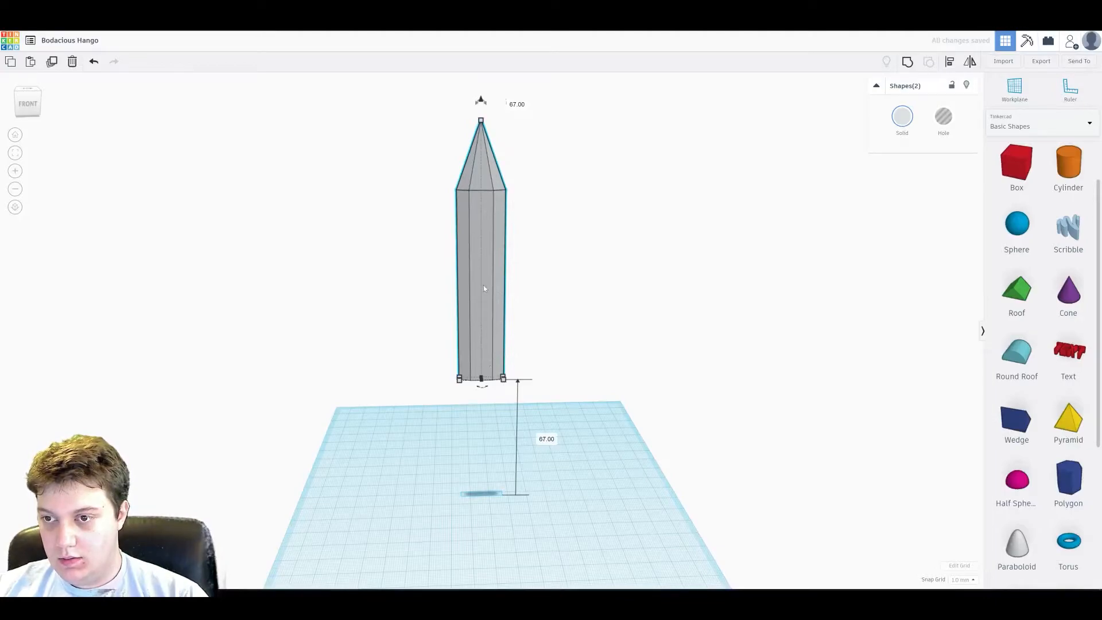
# Extend the grey prism down towards the workplane, giving it a height of 136 mm beneath the pyramid.
pyautogui.click(613, 249)
pyautogui.click(488, 258)
pyautogui.moveTo(481, 171)
pyautogui.mouseDown()
pyautogui.moveTo(480, 266)
pyautogui.moveTo(481, 198)
pyautogui.mouseUp()
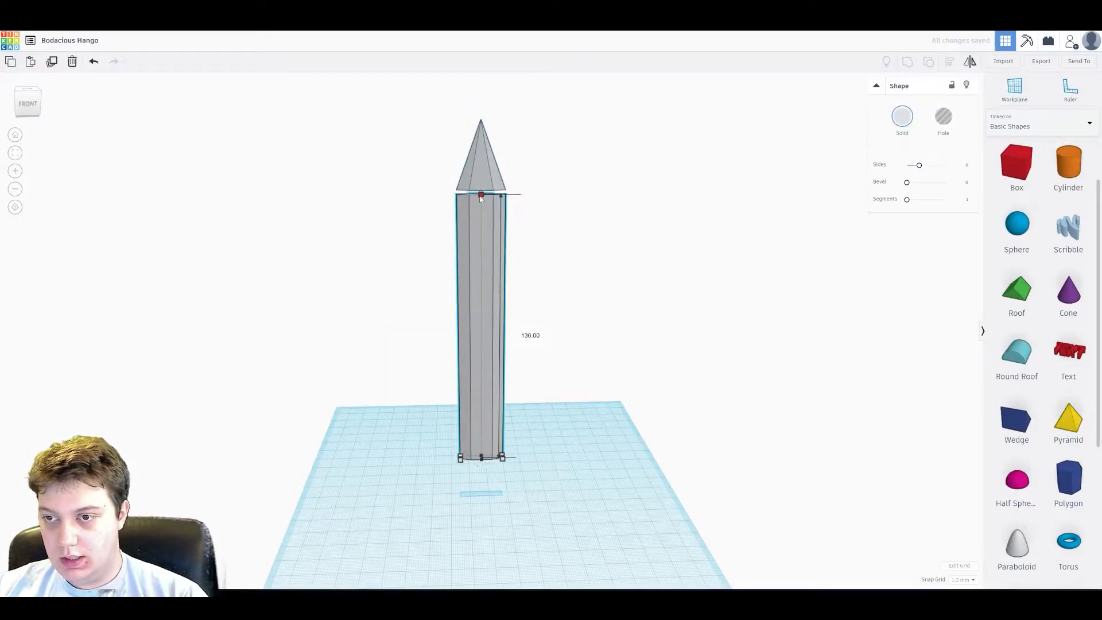
pyautogui.click(563, 308)
# Stretch the top of the grey prism slightly upward to close up against the pyramid's base.
pyautogui.moveTo(635, 357); pyautogui.dragTo(643, 308, button='right')
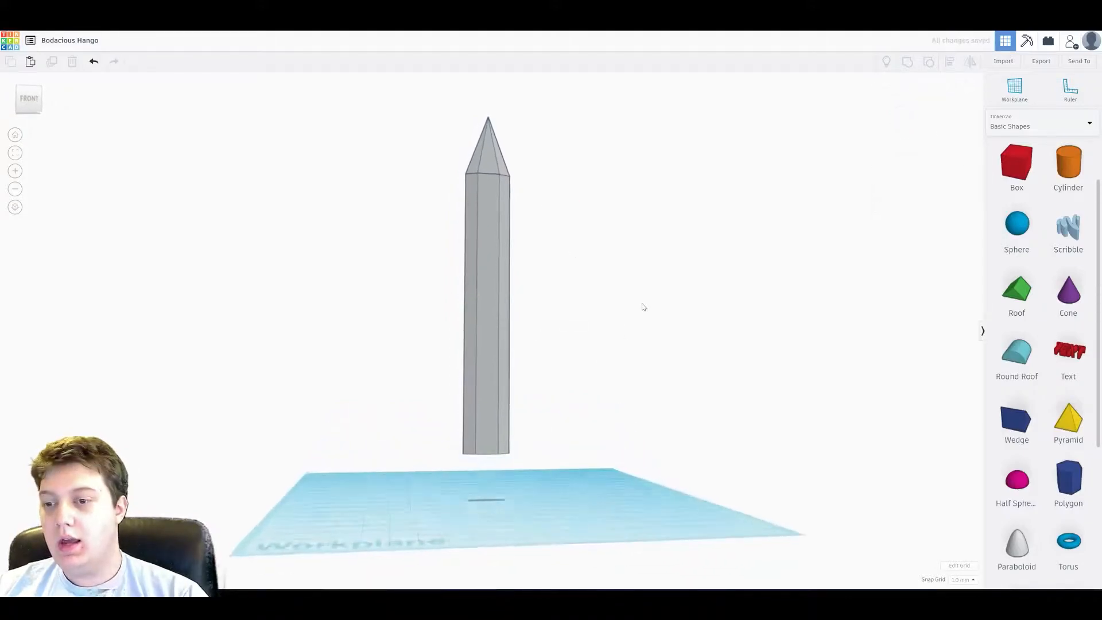
pyautogui.moveTo(603, 300); pyautogui.dragTo(600, 369, button='middle')
pyautogui.scroll(1, 543, 366)
pyautogui.scroll(2, 542, 364)
pyautogui.moveTo(544, 415)
pyautogui.mouseDown(button='middle')
pyautogui.moveTo(550, 235)
pyautogui.moveTo(579, 117)
pyautogui.mouseUp(button='middle')
pyautogui.moveTo(587, 169); pyautogui.dragTo(526, 373, button='middle')
pyautogui.click(487, 193)
pyautogui.moveTo(554, 172); pyautogui.dragTo(566, 227, button='right')
pyautogui.moveTo(470, 126); pyautogui.dragTo(470, 104)
pyautogui.click(767, 337)
pyautogui.moveTo(633, 388); pyautogui.dragTo(631, 175, button='middle')
pyautogui.moveTo(631, 176); pyautogui.dragTo(609, 220, button='right')
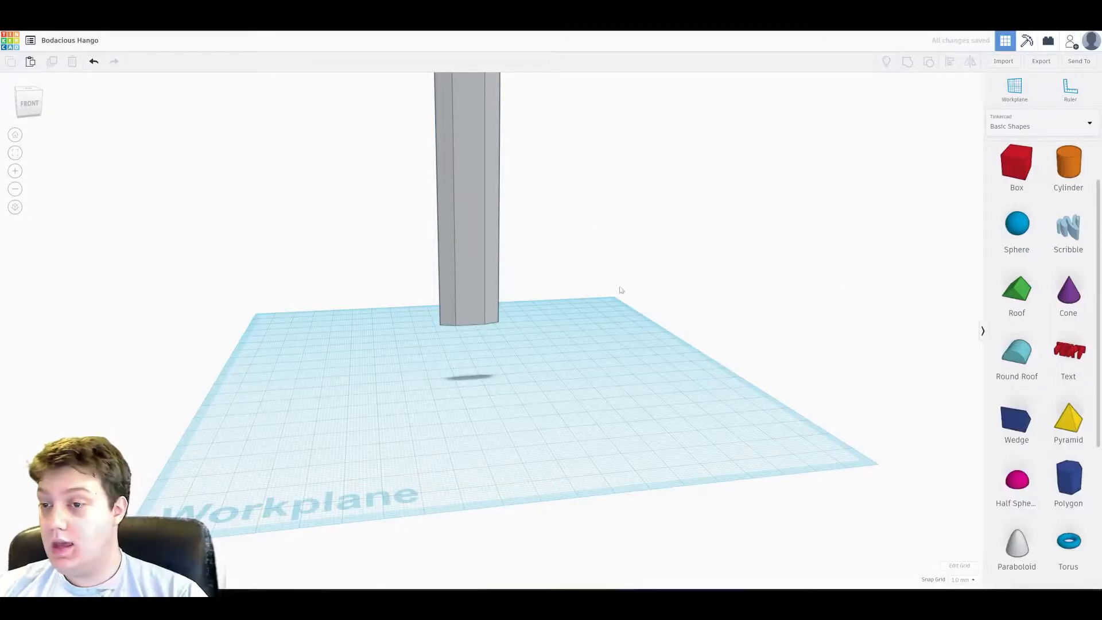
# Add a box at the base of the blade and shape it into a long, thin horizontal crossguard.
pyautogui.moveTo(621, 290); pyautogui.dragTo(619, 354, button='right')
pyautogui.moveTo(1020, 174); pyautogui.dragTo(395, 449)
pyautogui.moveTo(437, 441); pyautogui.dragTo(650, 404, button='right')
pyautogui.click(648, 420)
pyautogui.moveTo(640, 390); pyautogui.dragTo(641, 459, button='middle')
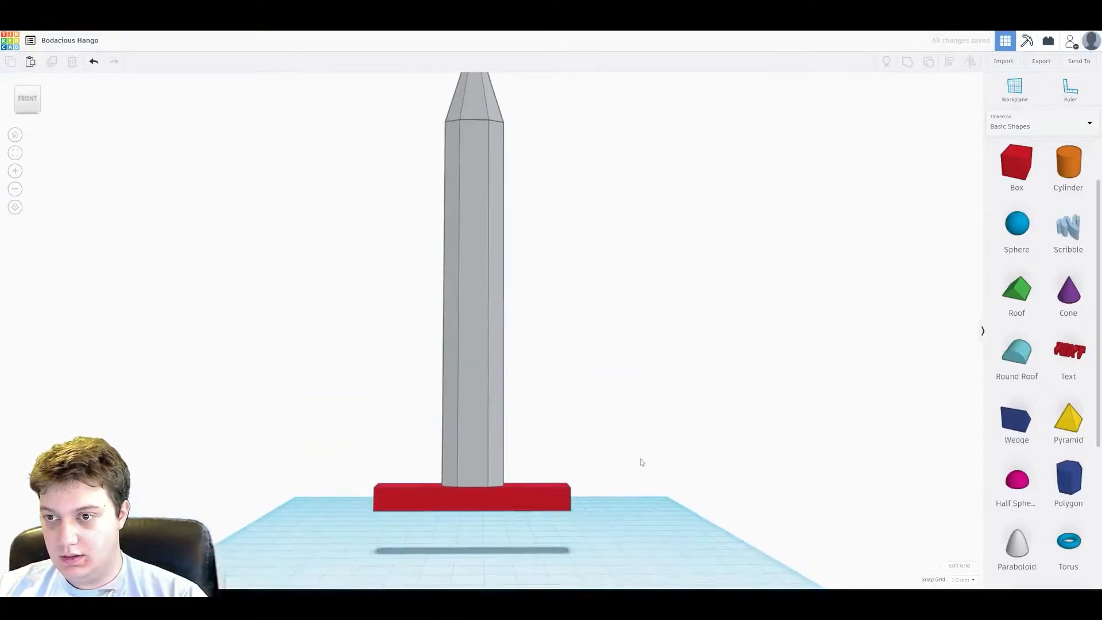
# Try orange and light grey as the crossguard's colour.
pyautogui.click(505, 499)
pyautogui.click(909, 127)
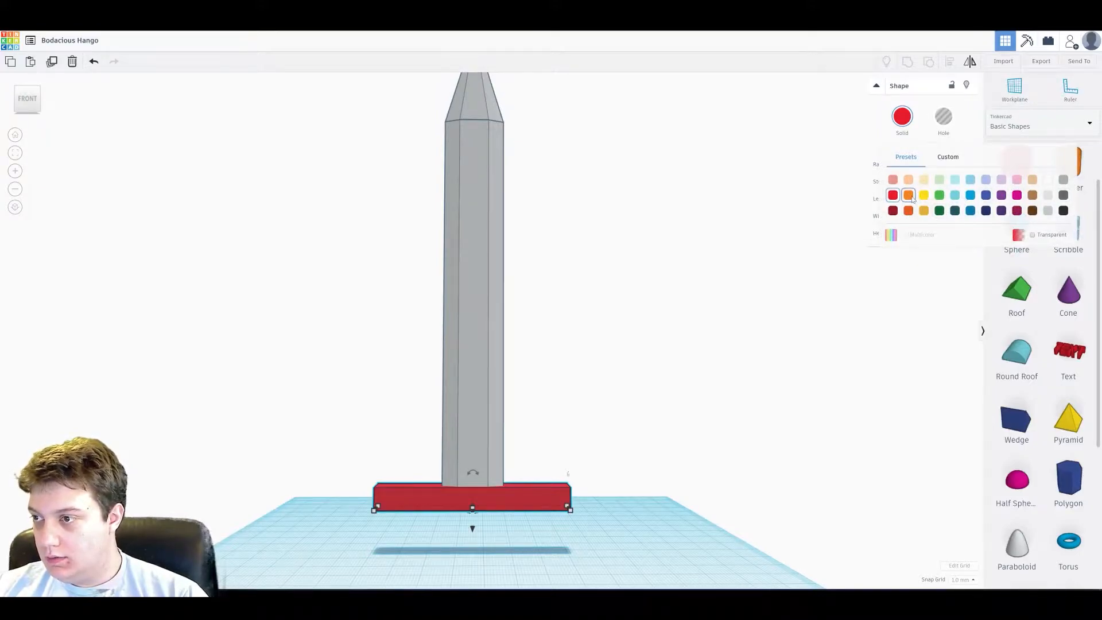
pyautogui.click(909, 195)
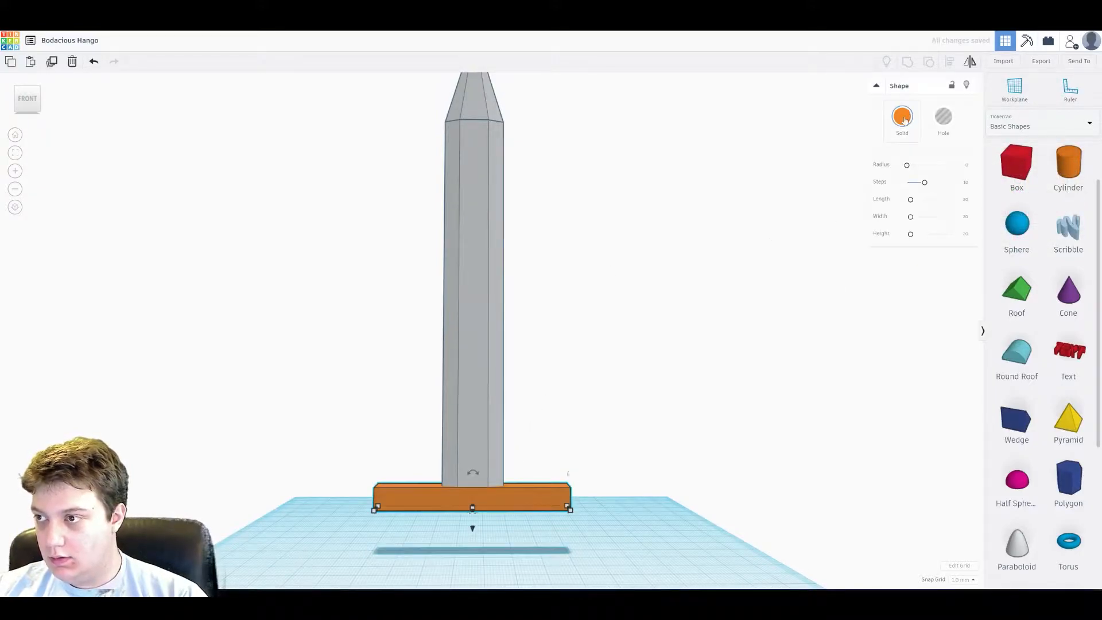
pyautogui.click(903, 118)
pyautogui.click(1047, 214)
pyautogui.click(664, 339)
# Recolour the crossguard bar dark grey.
pyautogui.click(529, 499)
pyautogui.click(903, 120)
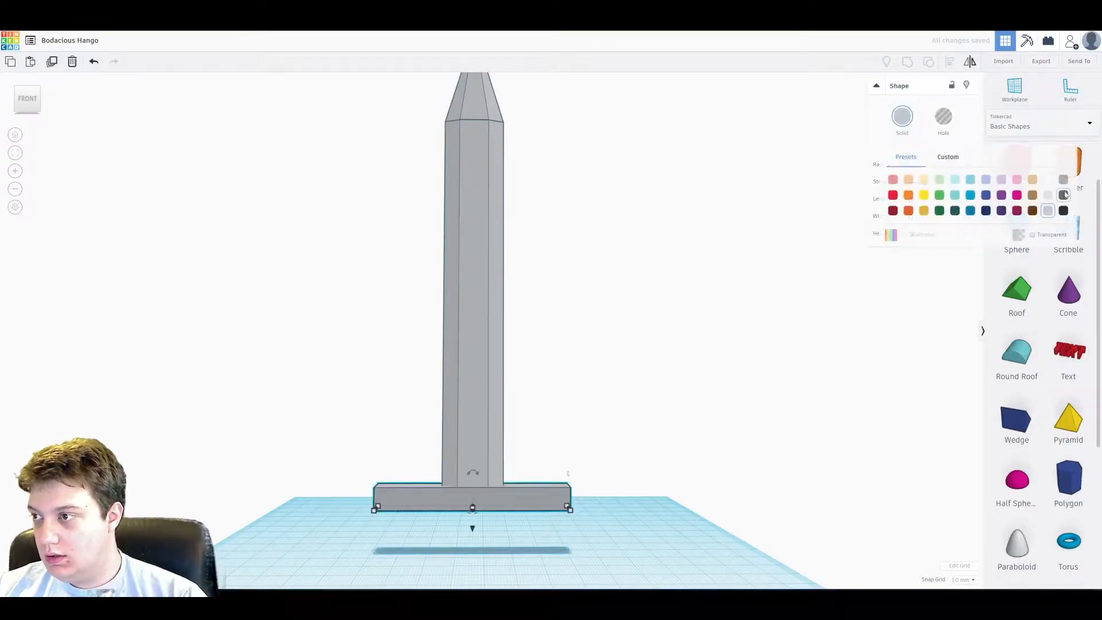
pyautogui.click(1064, 195)
pyautogui.click(804, 313)
# Place a cylinder on the workplane beside the crossguard and turn it on its side.
pyautogui.moveTo(524, 381); pyautogui.dragTo(560, 372, button='right')
pyautogui.scroll(-4, 559, 372)
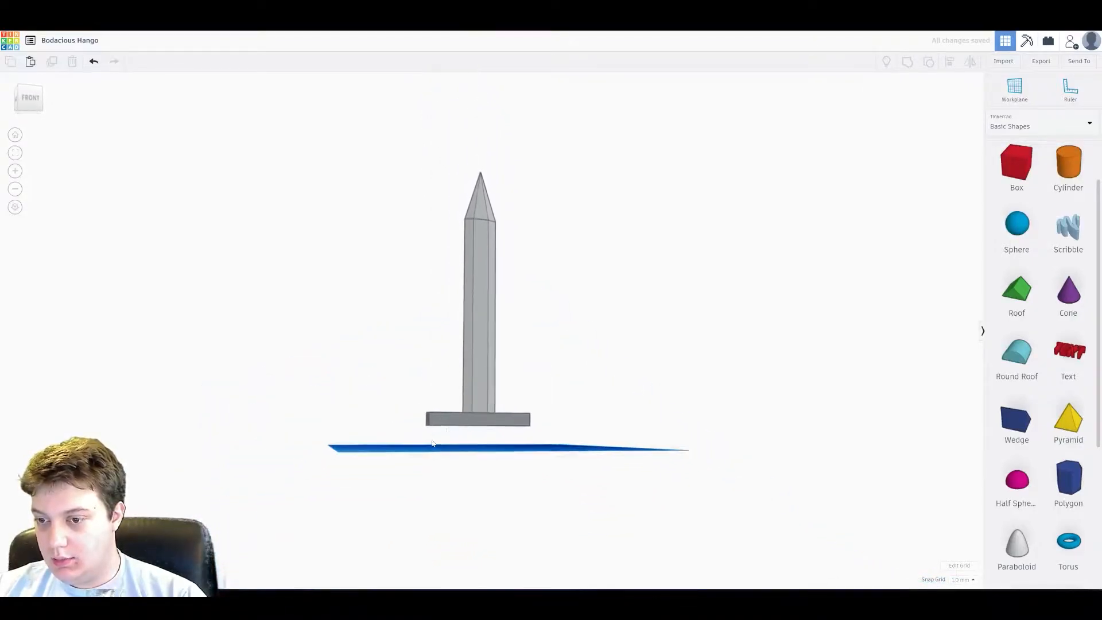
pyautogui.click(450, 418)
pyautogui.moveTo(531, 315); pyautogui.dragTo(548, 376, button='right')
pyautogui.moveTo(1066, 178); pyautogui.dragTo(543, 442)
pyautogui.moveTo(572, 409); pyautogui.dragTo(571, 409)
# Move the blade and its crossguard together towards the workplane's edge, away from the orange cylinder.
pyautogui.moveTo(402, 212); pyautogui.dragTo(503, 437)
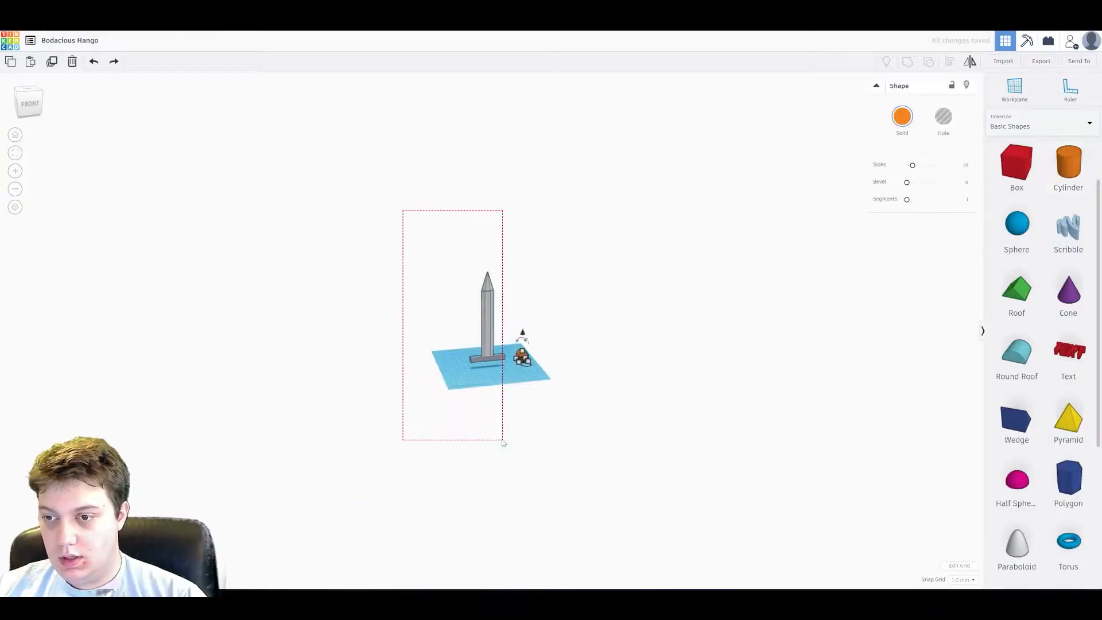
pyautogui.moveTo(484, 334); pyautogui.dragTo(452, 342)
pyautogui.click(497, 349)
# Duplicate the prism and pyramid of the blade without the crossguard and move the copy about 109 mm sideways.
pyautogui.moveTo(420, 281); pyautogui.dragTo(484, 360)
pyautogui.click(488, 280)
pyautogui.moveTo(474, 263); pyautogui.dragTo(444, 328)
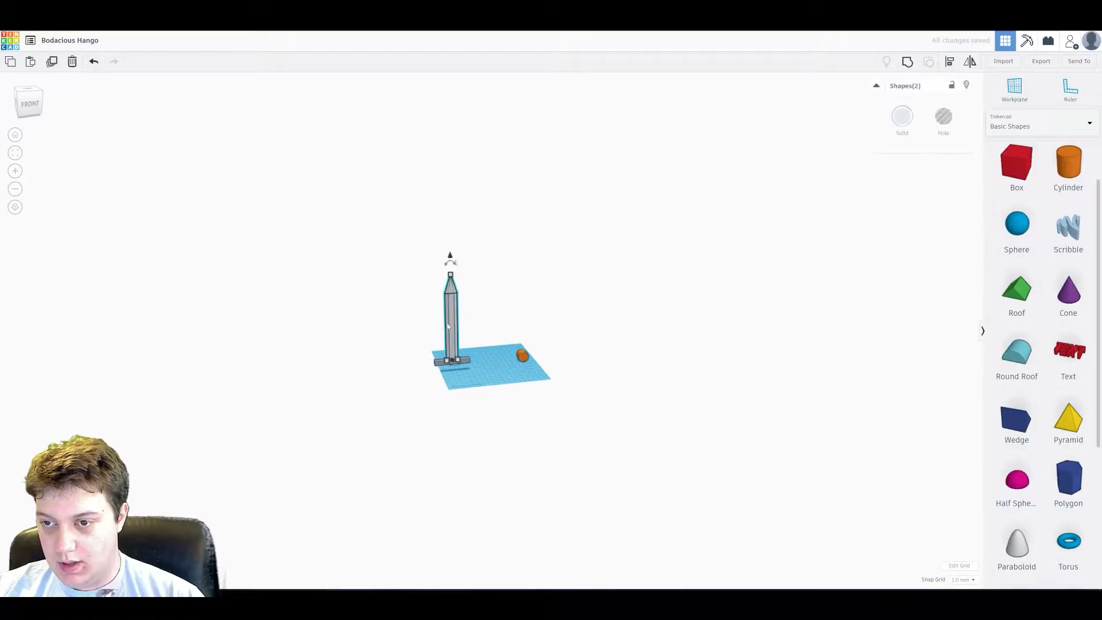
pyautogui.hotkey('ctrl', 'v')
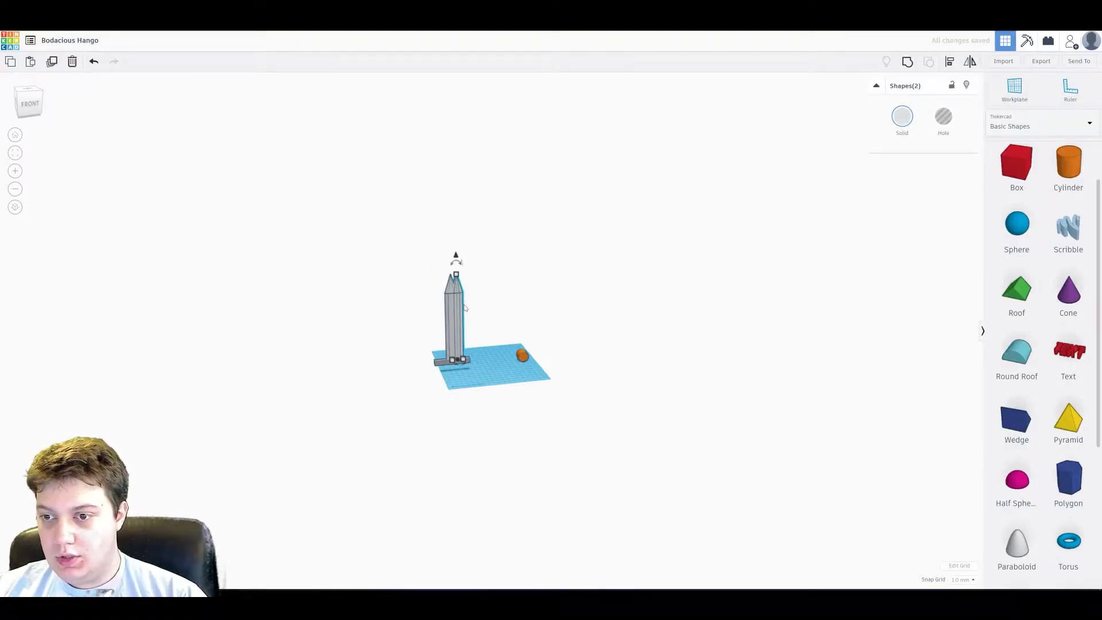
pyautogui.moveTo(461, 310); pyautogui.dragTo(510, 307)
pyautogui.scroll(3, 556, 347)
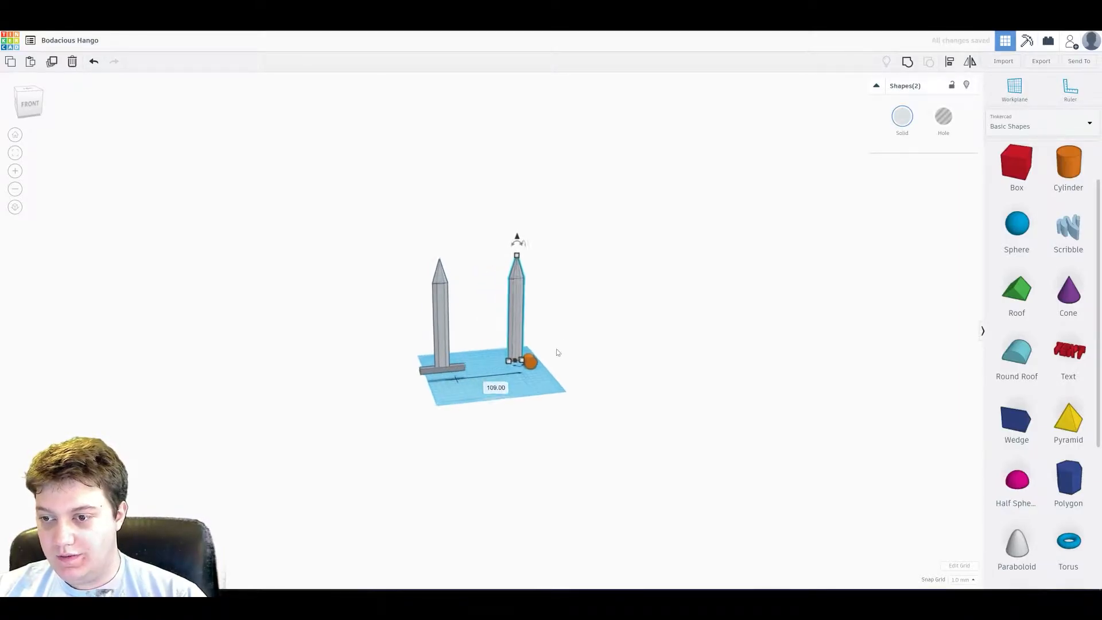
# Move the orange cylinder under the copied blade and reshape it into a wide oval disc.
pyautogui.scroll(5, 603, 361)
pyautogui.click(499, 500)
pyautogui.moveTo(508, 519); pyautogui.dragTo(472, 521)
pyautogui.moveTo(478, 520); pyautogui.dragTo(527, 371, button='right')
pyautogui.moveTo(534, 381); pyautogui.dragTo(436, 488, button='right')
pyautogui.moveTo(436, 482); pyautogui.dragTo(452, 486)
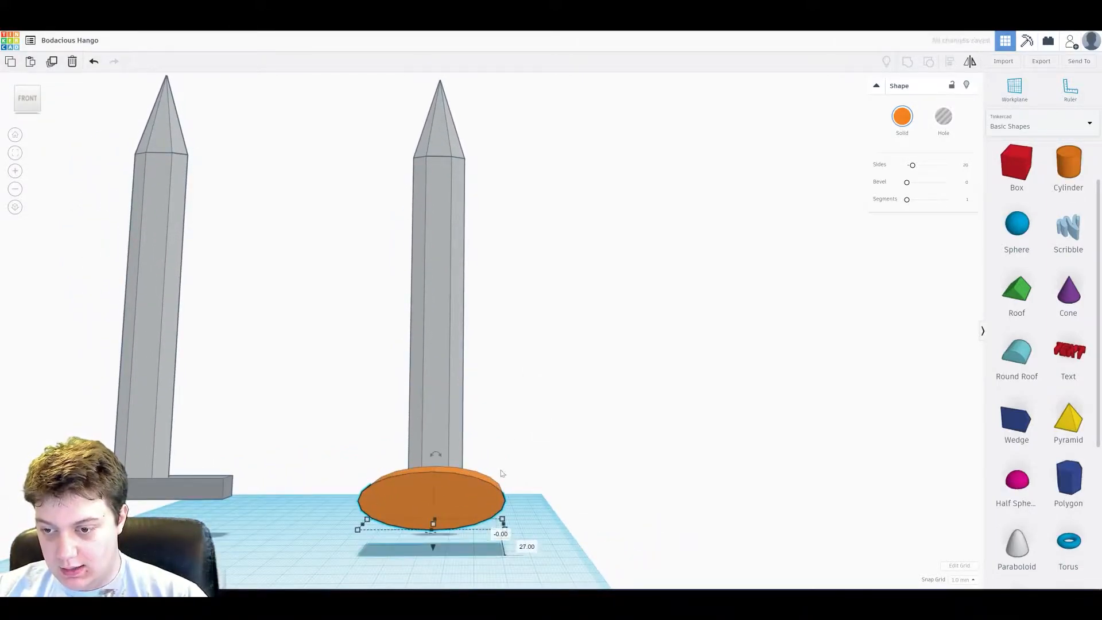
pyautogui.hotkey('ctrl', 'z')
# Raise the oval disc 3 mm, to 12 mm above the workplane, and thin it from front to back around the blade.
pyautogui.moveTo(519, 475); pyautogui.dragTo(477, 485, button='right')
pyautogui.moveTo(440, 441); pyautogui.dragTo(442, 435)
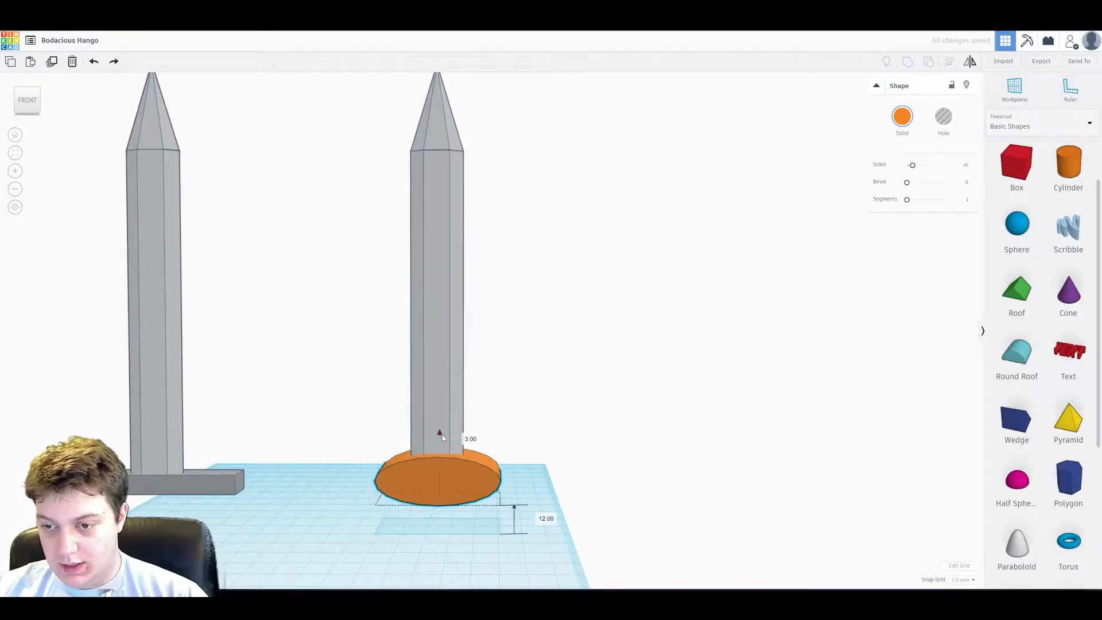
pyautogui.moveTo(467, 477); pyautogui.dragTo(501, 446, button='right')
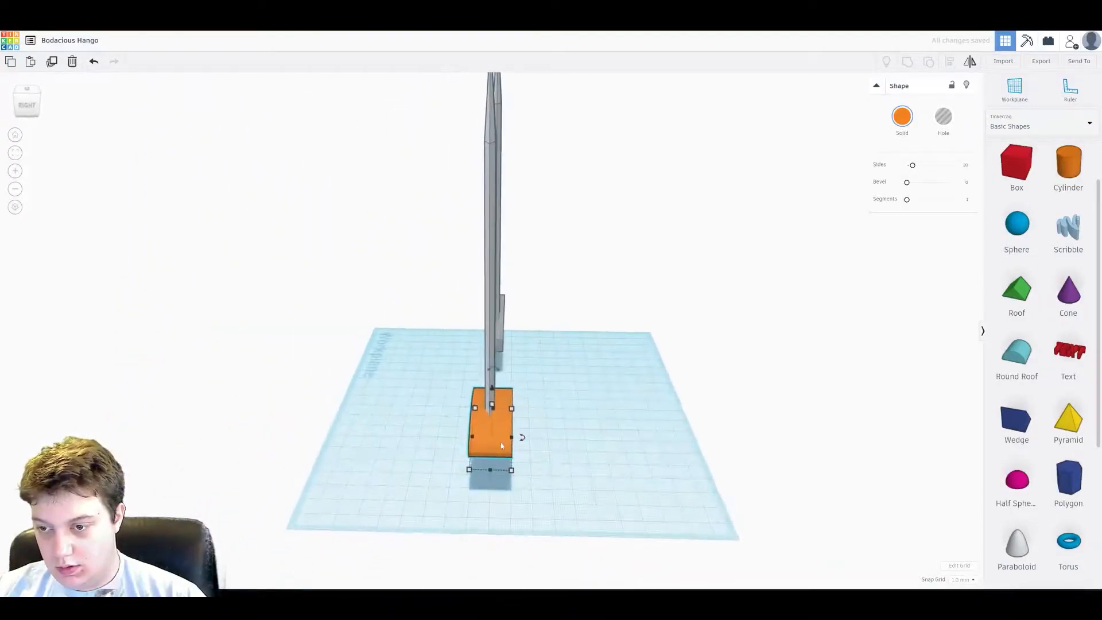
pyautogui.moveTo(512, 439); pyautogui.dragTo(501, 427)
pyautogui.moveTo(501, 428); pyautogui.dragTo(722, 396, button='right')
pyautogui.moveTo(457, 473); pyautogui.dragTo(453, 473)
pyautogui.moveTo(558, 364); pyautogui.dragTo(476, 467, button='right')
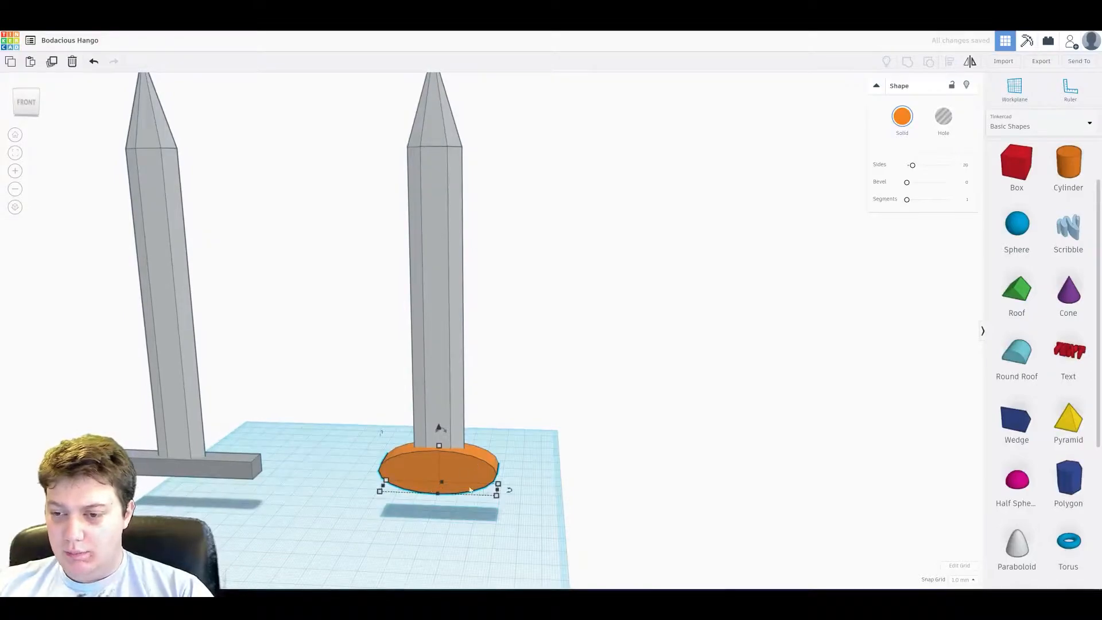
# Duplicate the oval disc and offset the copy slightly above the original as a hole.
pyautogui.hotkey('ctrl', 'c')
pyautogui.hotkey('ctrl', 'v')
pyautogui.moveTo(510, 461); pyautogui.dragTo(438, 419)
pyautogui.click(941, 122)
pyautogui.moveTo(456, 459); pyautogui.dragTo(446, 479, button='right')
pyautogui.keyDown('alt'); pyautogui.moveTo(442, 475); pyautogui.dragTo(438, 480); pyautogui.keyUp('alt')
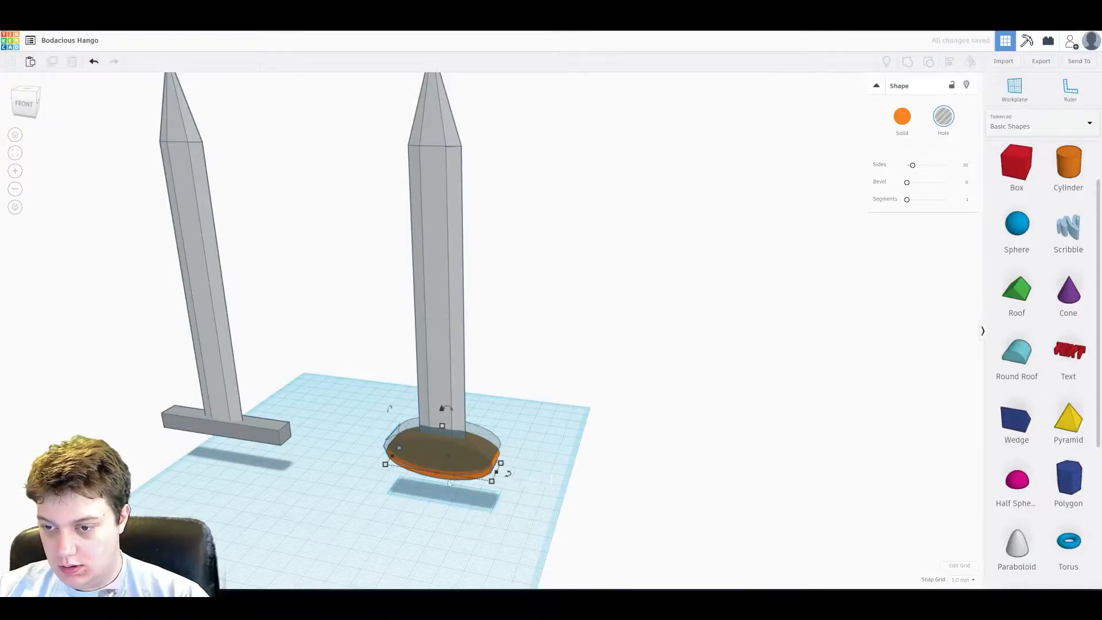
# Group the oval disc with the overlapping hole to cut a crescent-shaped guard.
pyautogui.keyDown('shift'); pyautogui.click(448, 480); pyautogui.keyUp('shift')
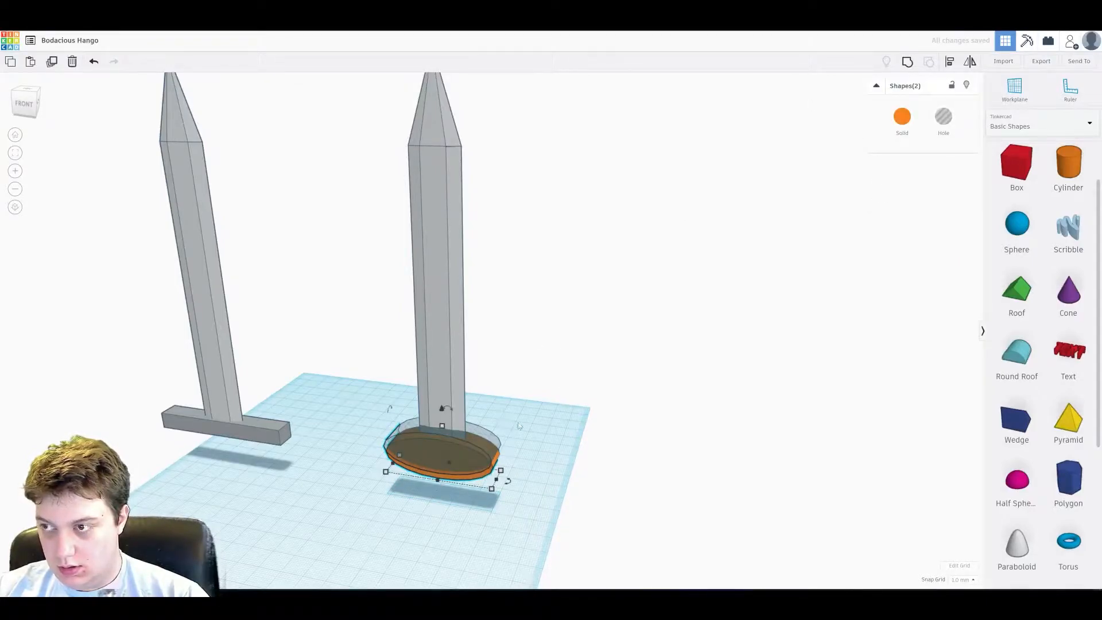
pyautogui.click(908, 61)
pyautogui.click(487, 389)
# Raise the crescent guard 7 mm, to 19 mm above the workplane, and recolour it dark grey.
pyautogui.moveTo(488, 389); pyautogui.dragTo(438, 515, button='right')
pyautogui.click(479, 495)
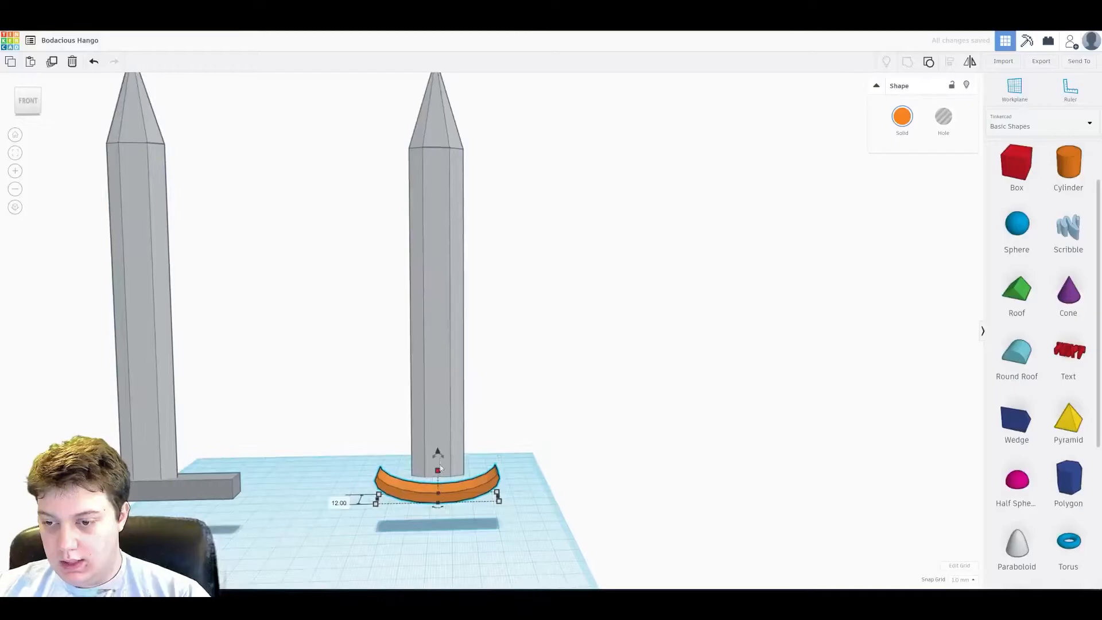
pyautogui.moveTo(438, 450); pyautogui.dragTo(440, 438)
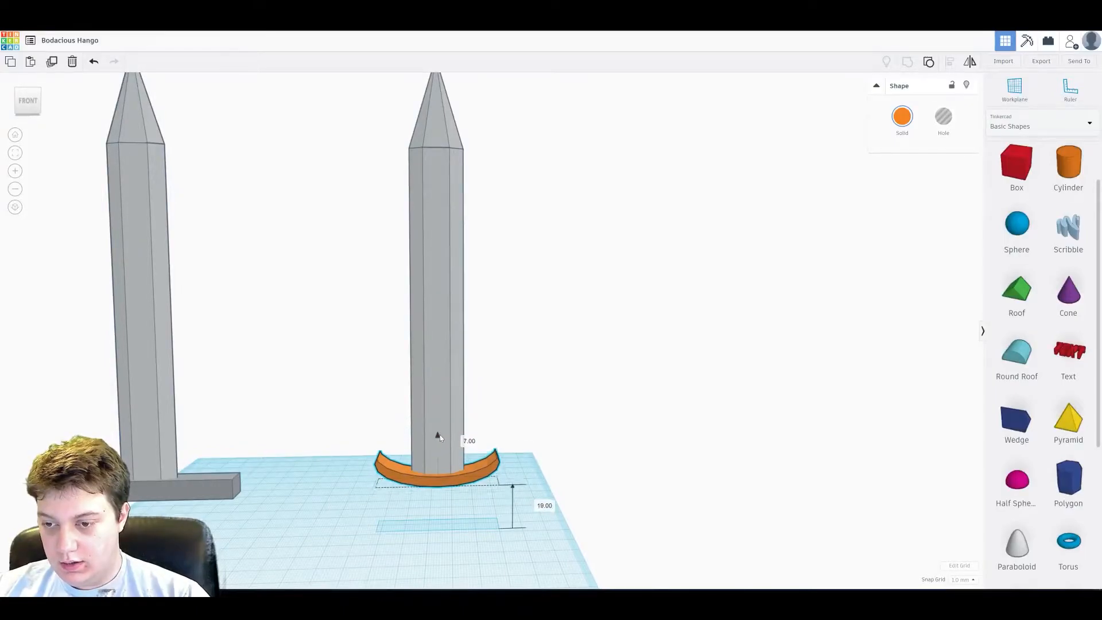
pyautogui.click(566, 421)
pyautogui.moveTo(565, 421)
pyautogui.mouseDown(button='right')
pyautogui.moveTo(586, 399)
pyautogui.moveTo(576, 427)
pyautogui.mouseUp(button='right')
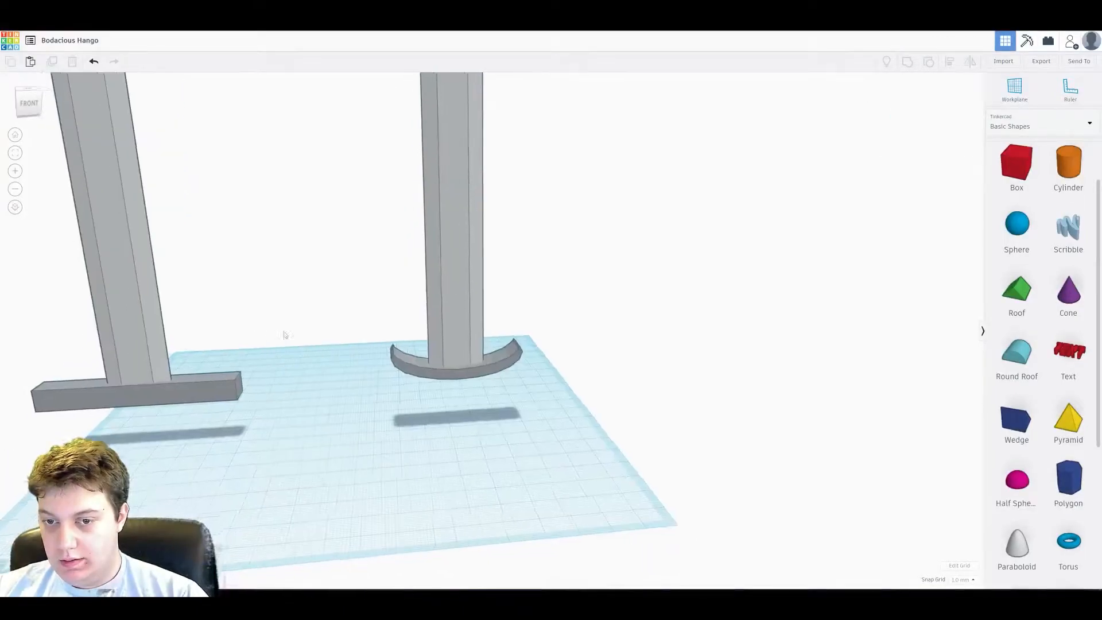
# Try flipping the crescent guard so that its ends point downwards.
pyautogui.moveTo(273, 334); pyautogui.dragTo(439, 359, button='middle')
pyautogui.click(524, 397)
pyautogui.moveTo(616, 362); pyautogui.dragTo(602, 458)
pyautogui.moveTo(477, 457); pyautogui.dragTo(445, 398, button='right')
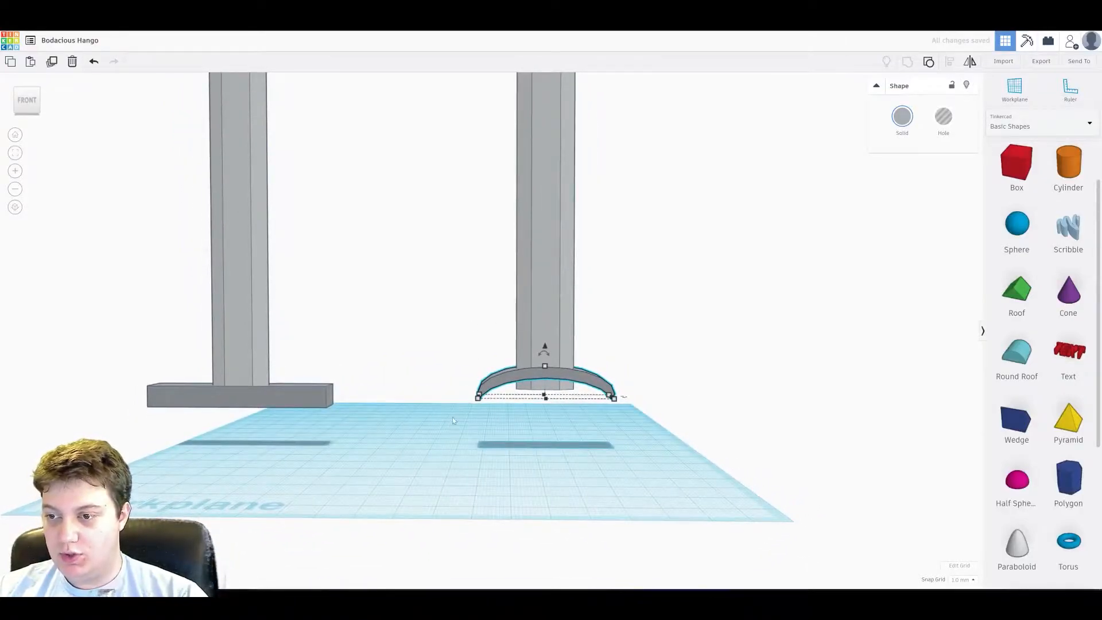
pyautogui.hotkey('ctrl', 'z')
# Examine how the straight and crescent guards fit against their blades from several angles.
pyautogui.click(723, 339)
pyautogui.moveTo(718, 307); pyautogui.dragTo(633, 356, button='right')
pyautogui.click(488, 388)
pyautogui.moveTo(653, 396); pyautogui.dragTo(593, 423, button='right')
pyautogui.click(613, 426)
pyautogui.moveTo(565, 384); pyautogui.dragTo(663, 337, button='right')
pyautogui.moveTo(664, 338); pyautogui.dragTo(651, 413, button='middle')
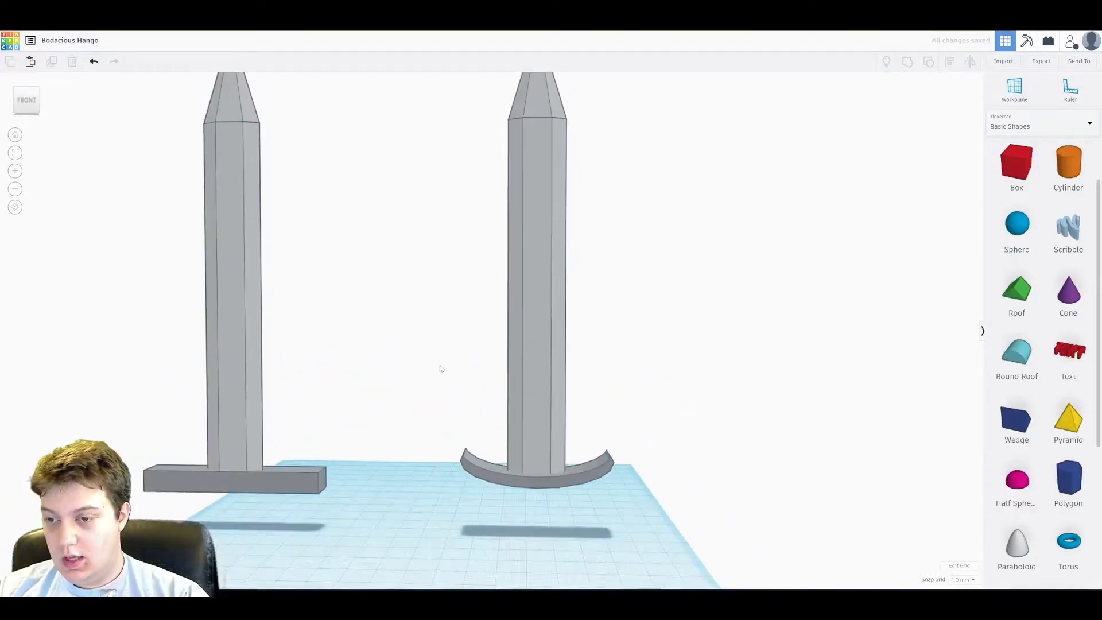
pyautogui.scroll(-3, 459, 362)
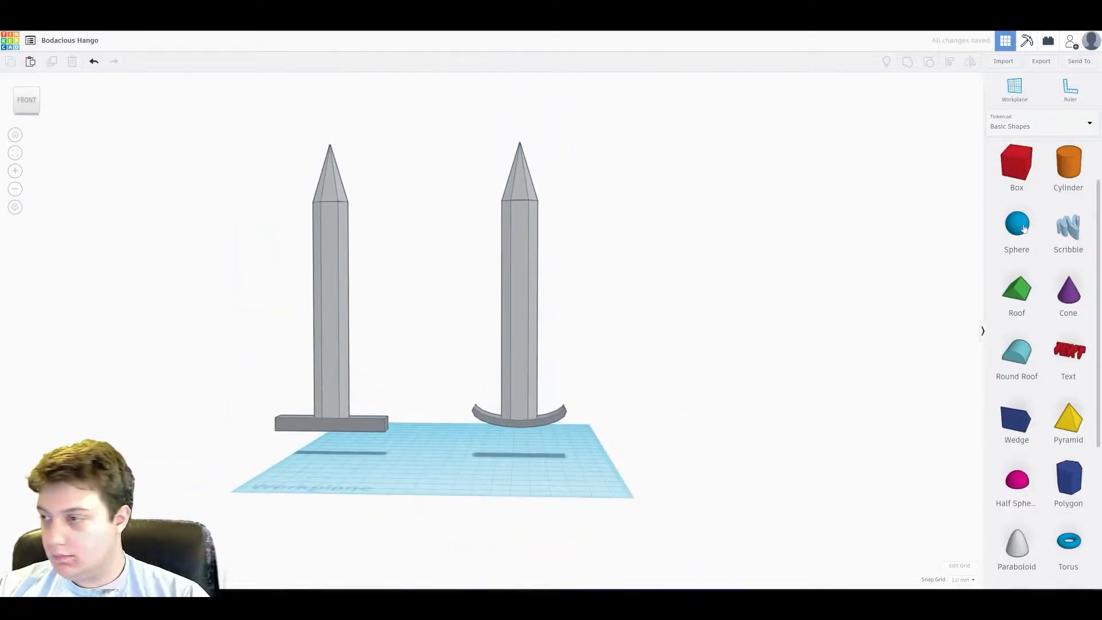
# Add a cylinder on the workplane near the crescent-guard sword and recolour it dark brown.
pyautogui.click(514, 466)
pyautogui.moveTo(622, 379); pyautogui.dragTo(430, 437, button='right')
pyautogui.click(900, 116)
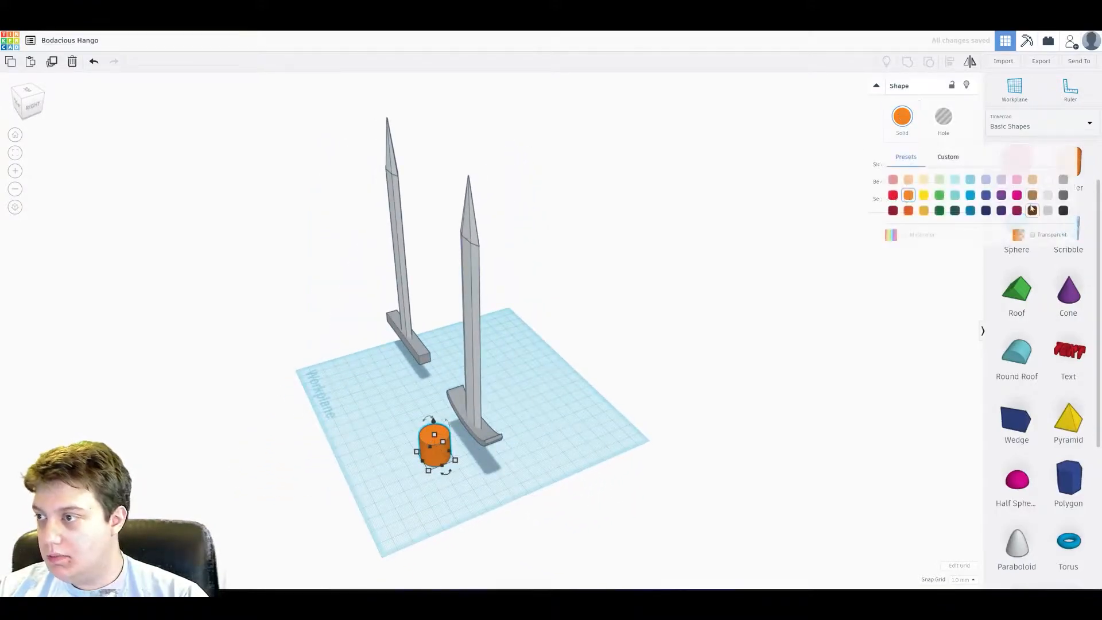
pyautogui.click(1034, 211)
# Centre the brown cylinder under the crescent guard and raise it together with the blade and guard.
pyautogui.moveTo(434, 459); pyautogui.dragTo(461, 446)
pyautogui.moveTo(461, 447)
pyautogui.mouseDown(button='right')
pyautogui.moveTo(444, 443)
pyautogui.moveTo(457, 438)
pyautogui.mouseUp(button='right')
pyautogui.moveTo(459, 437); pyautogui.dragTo(454, 435)
pyautogui.moveTo(390, 425); pyautogui.dragTo(581, 355, button='right')
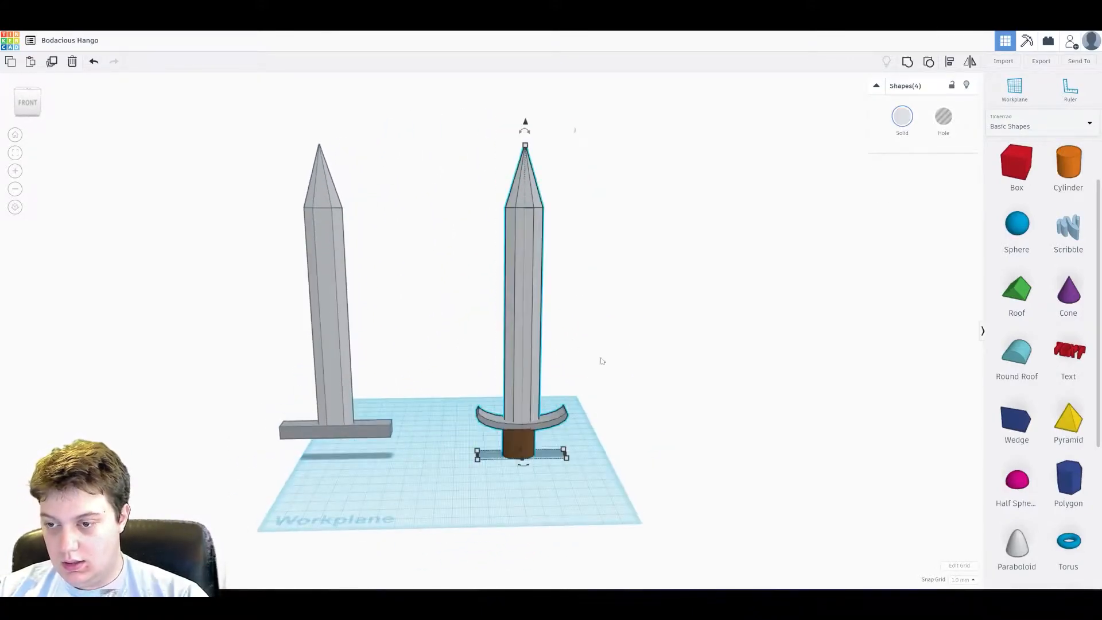
pyautogui.moveTo(526, 123); pyautogui.dragTo(526, 44)
# Reshape the brown cylinder into a long, slim handle 10 mm wide beneath the crescent guard.
pyautogui.click(520, 380)
pyautogui.moveTo(520, 345); pyautogui.dragTo(519, 362)
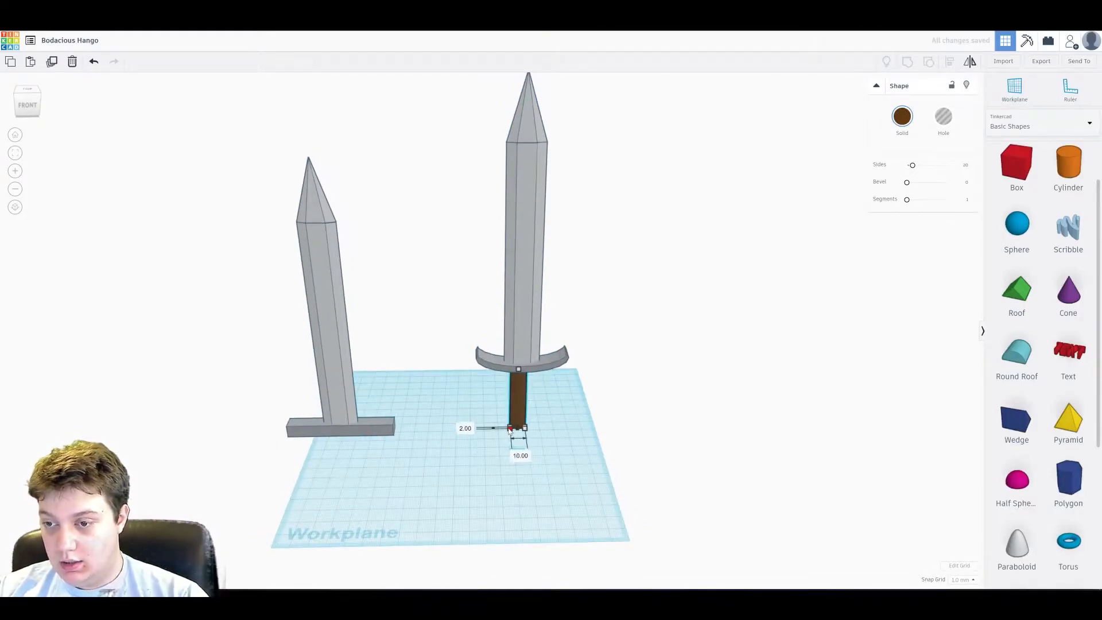
pyautogui.moveTo(626, 436); pyautogui.dragTo(758, 465, button='right')
pyautogui.scroll(3, 580, 488)
pyautogui.moveTo(569, 488); pyautogui.dragTo(560, 492)
# Raise the blade, crescent guard and brown handle together slightly off the workplane.
pyautogui.moveTo(598, 489); pyautogui.dragTo(508, 190, button='right')
pyautogui.scroll(-5, 691, 388)
pyautogui.moveTo(608, 380); pyautogui.dragTo(598, 367)
pyautogui.scroll(2, 638, 351)
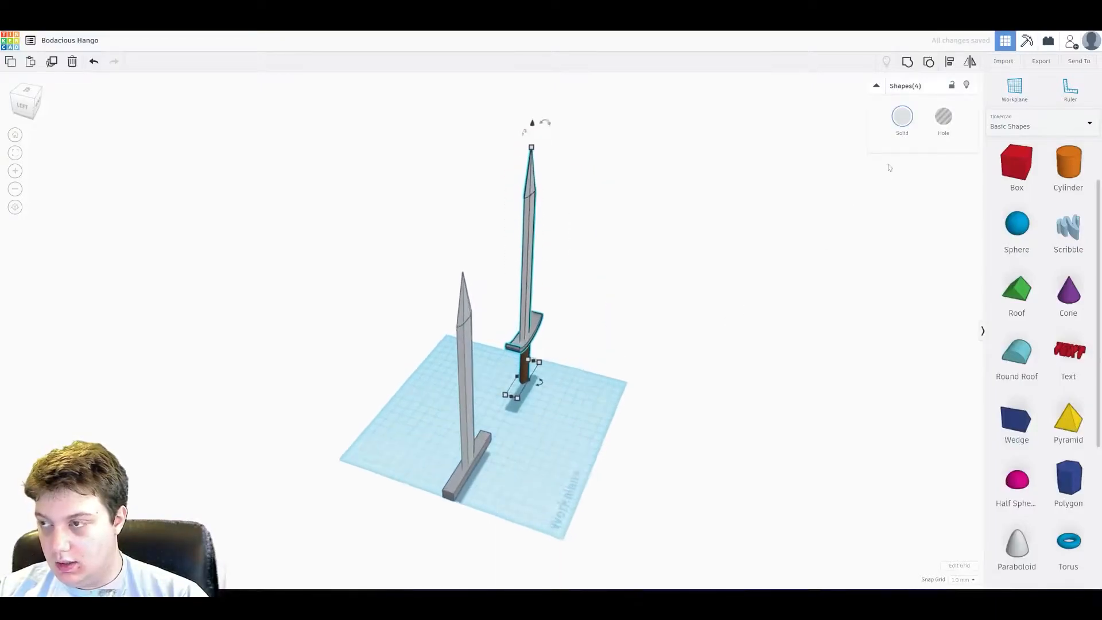
pyautogui.click(720, 362)
# Add another cylinder, turn it on its side and position it under the brown handle as a pommel.
pyautogui.moveTo(918, 258); pyautogui.dragTo(724, 247, button='right')
pyautogui.moveTo(1069, 167); pyautogui.dragTo(542, 414)
pyautogui.moveTo(578, 446); pyautogui.dragTo(576, 460)
pyautogui.moveTo(540, 459); pyautogui.dragTo(544, 446, button='right')
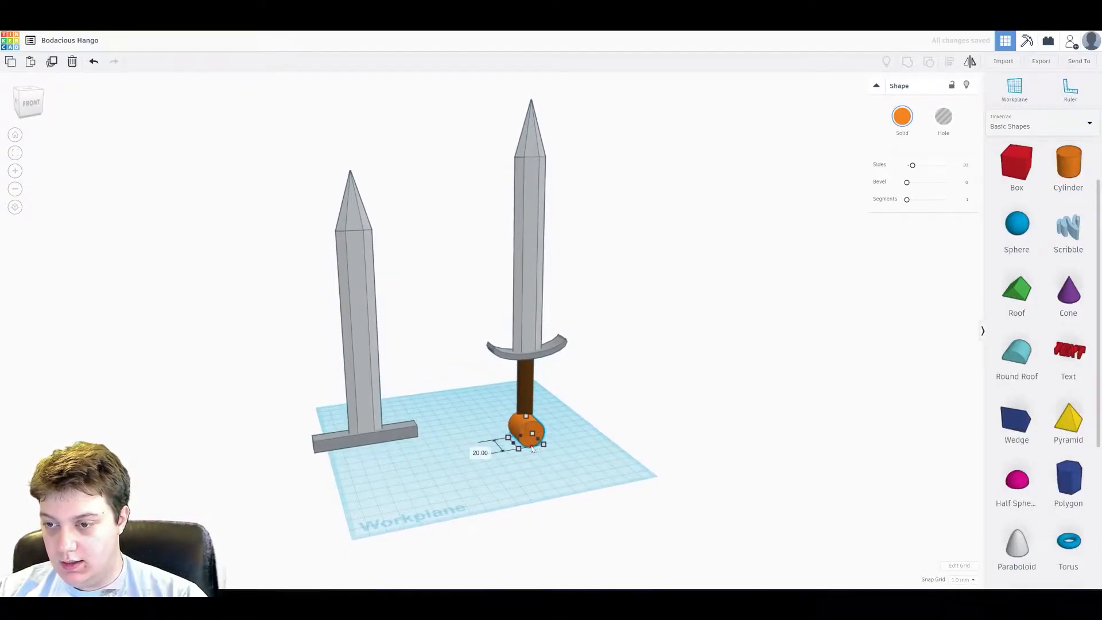
pyautogui.moveTo(529, 425); pyautogui.dragTo(523, 421)
pyautogui.scroll(5, 524, 425)
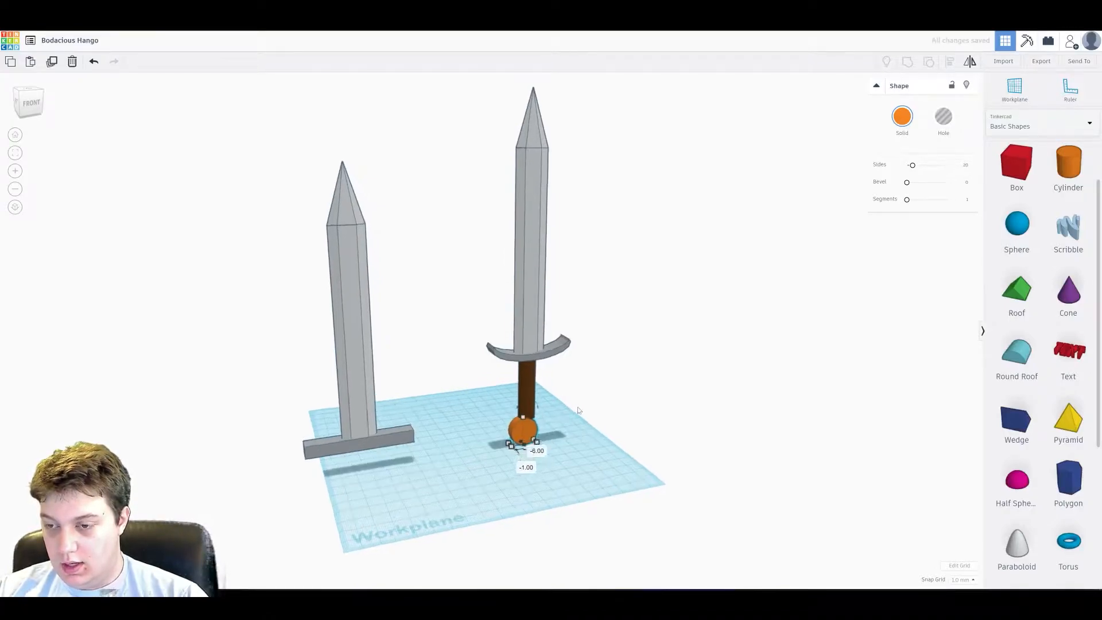
# Centre the orange pommel on the handle and fit it against the handle's lower end.
pyautogui.moveTo(561, 304); pyautogui.dragTo(600, 339, button='right')
pyautogui.moveTo(539, 368); pyautogui.dragTo(543, 363)
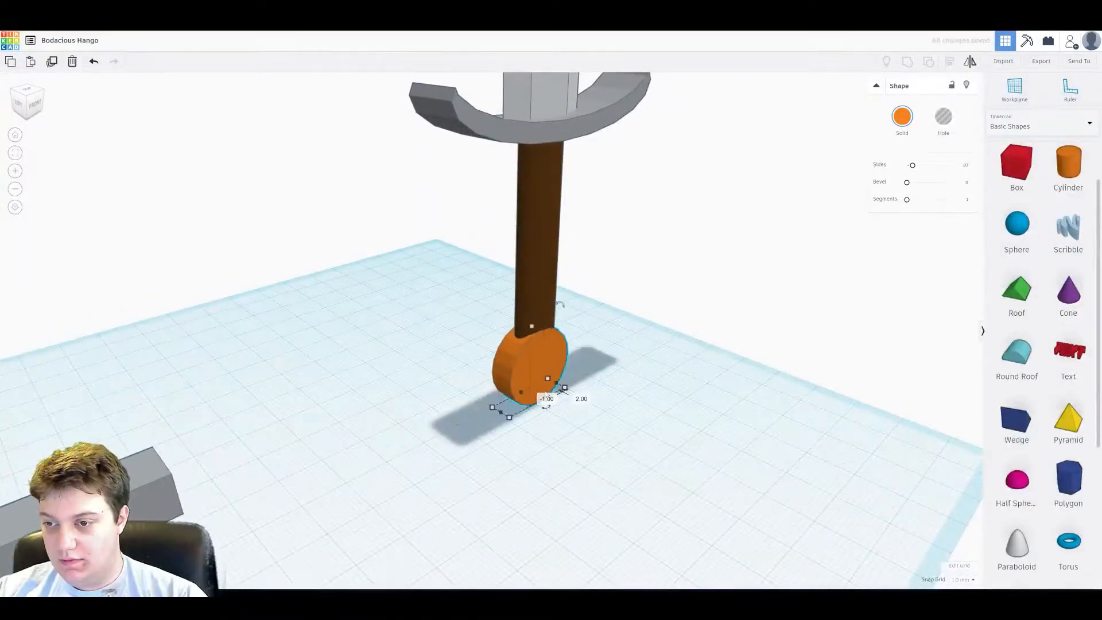
pyautogui.moveTo(522, 395); pyautogui.dragTo(515, 345, button='right')
pyautogui.moveTo(508, 317); pyautogui.dragTo(508, 302)
# Recolour the orange pommel grey.
pyautogui.click(902, 117)
pyautogui.click(1064, 179)
pyautogui.moveTo(532, 256); pyautogui.dragTo(48, 182, button='right')
pyautogui.click(677, 270)
# Examine the assembled crescent-guard sword from the side and the front.
pyautogui.scroll(-10, 552, 172)
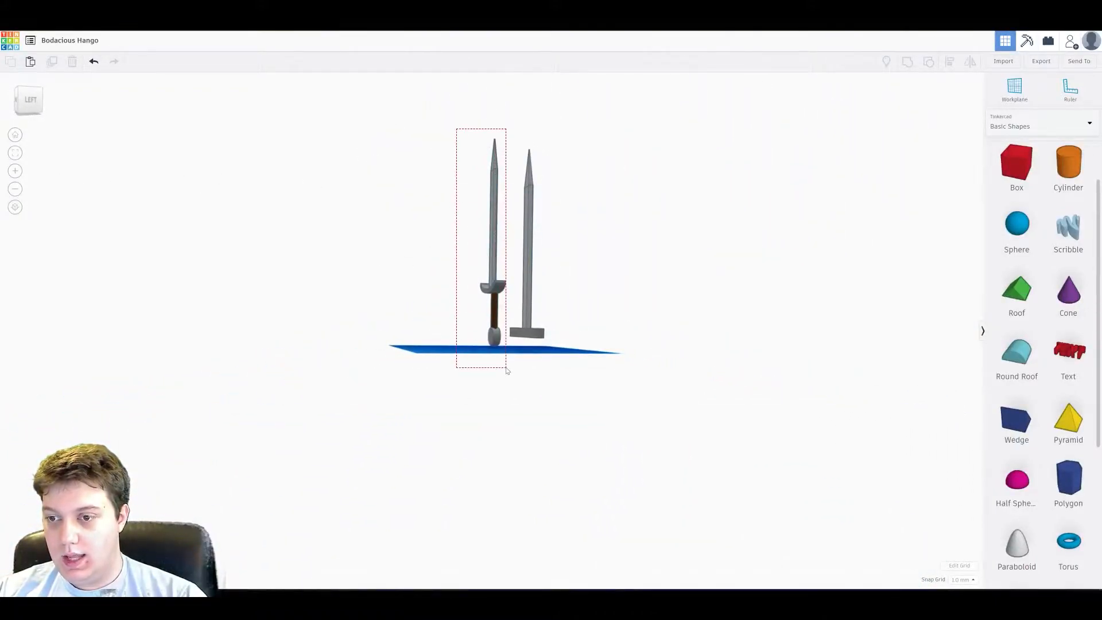
pyautogui.moveTo(507, 370); pyautogui.dragTo(508, 371)
pyautogui.moveTo(674, 154); pyautogui.dragTo(443, 290, button='right')
pyautogui.click(474, 351)
pyautogui.scroll(4, 483, 289)
pyautogui.moveTo(632, 293); pyautogui.dragTo(644, 390, button='middle')
pyautogui.moveTo(575, 391); pyautogui.dragTo(804, 320, button='right')
pyautogui.scroll(-5, 806, 320)
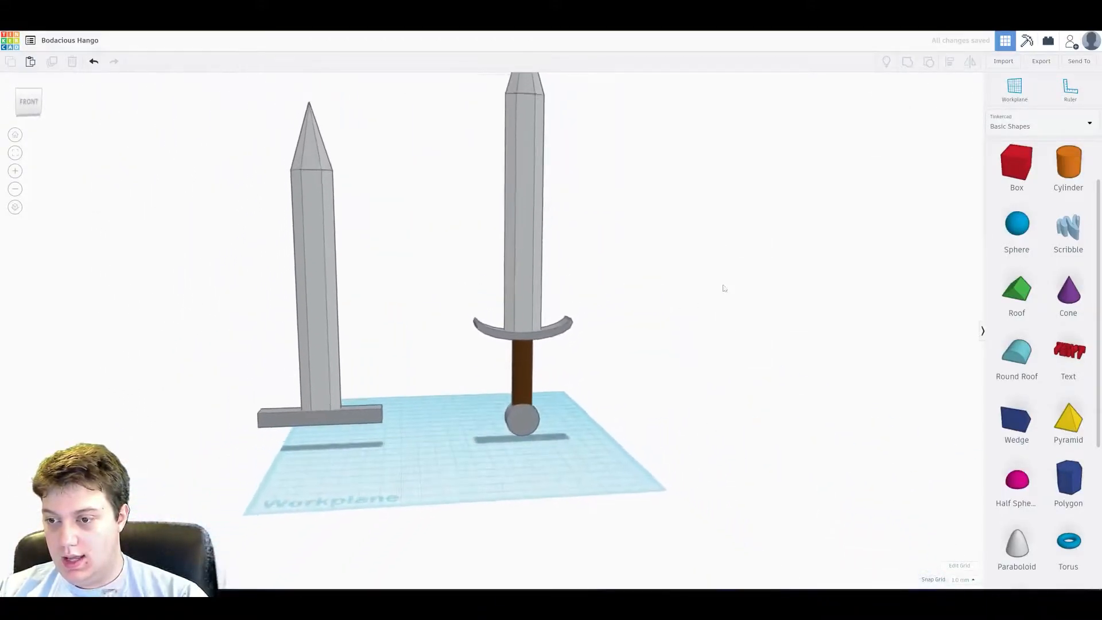
# Increase the bevel of the grey pommel cylinder to chamfer its edges strongly.
pyautogui.click(517, 482)
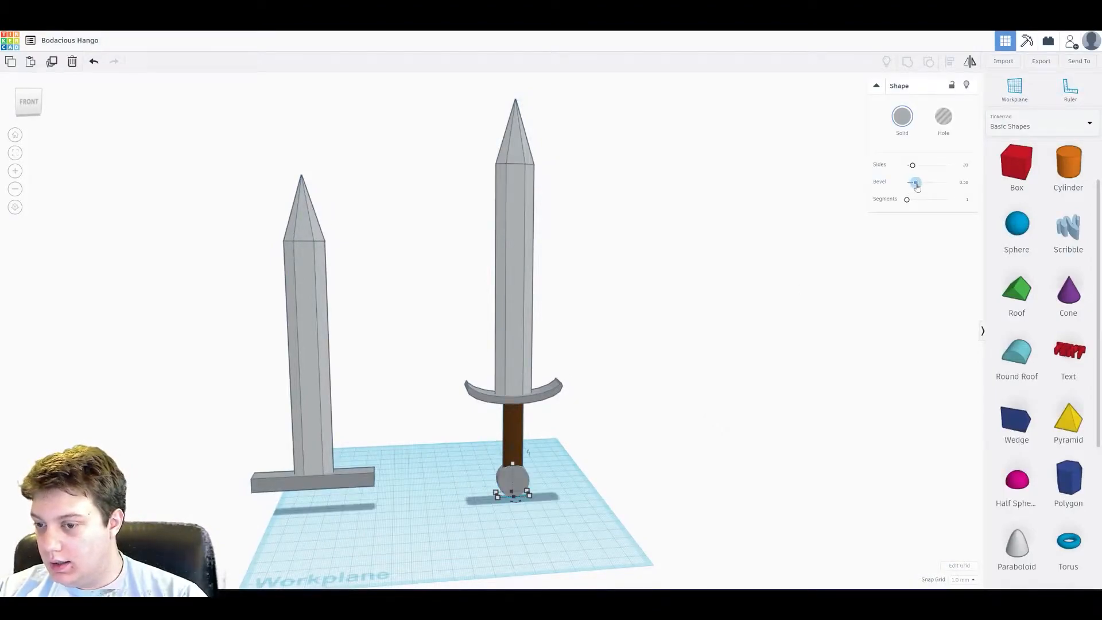
pyautogui.rightClick(922, 185)
pyautogui.click(803, 314)
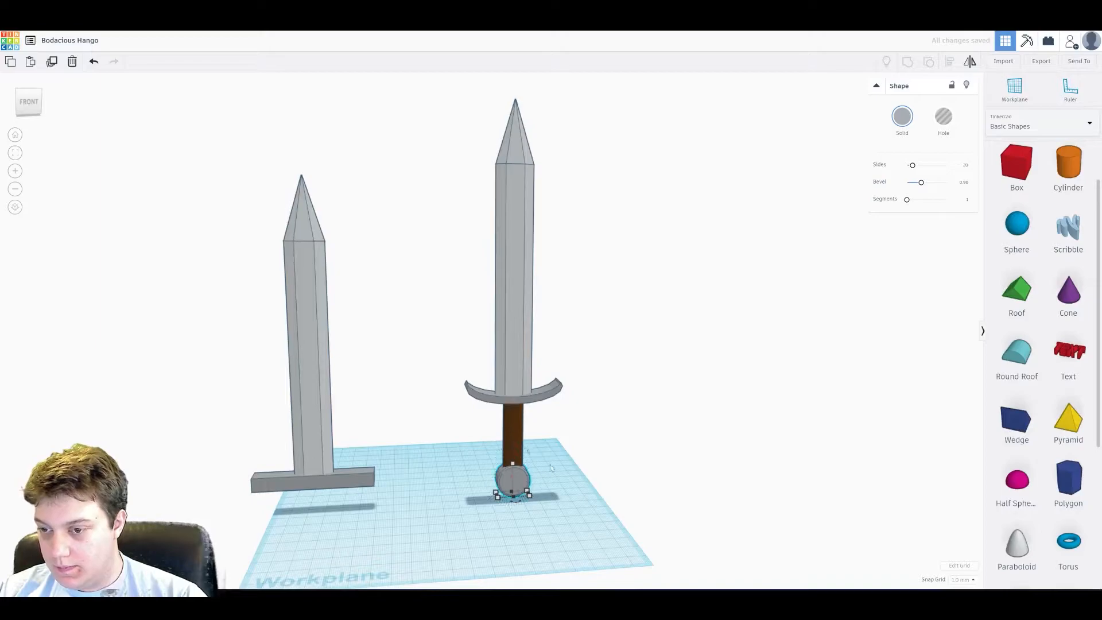
pyautogui.scroll(8, 543, 465)
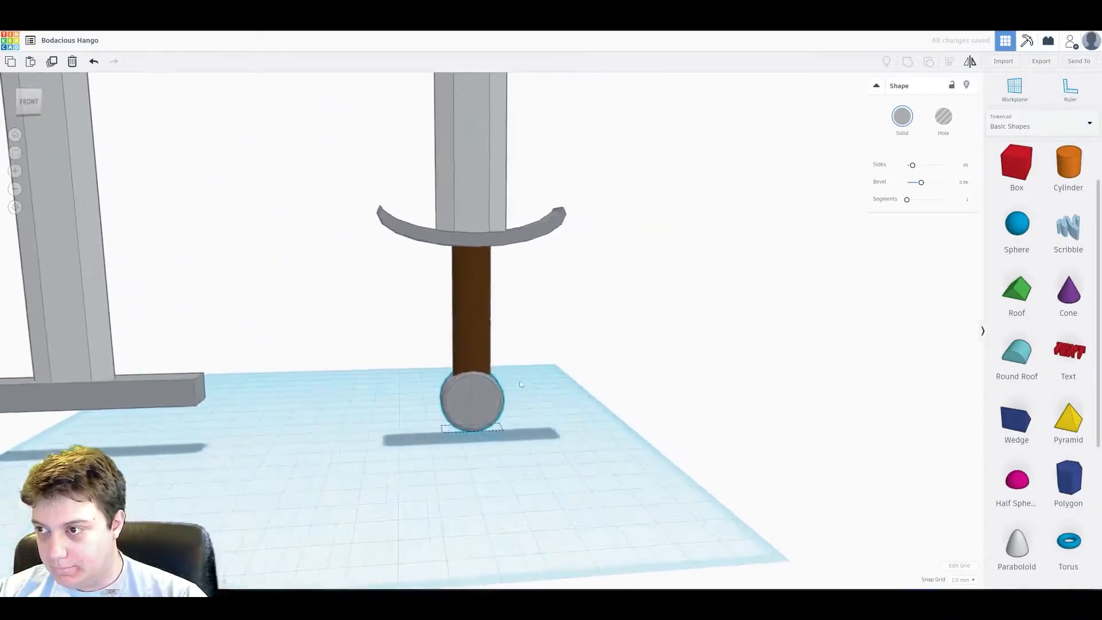
pyautogui.scroll(4, 516, 386)
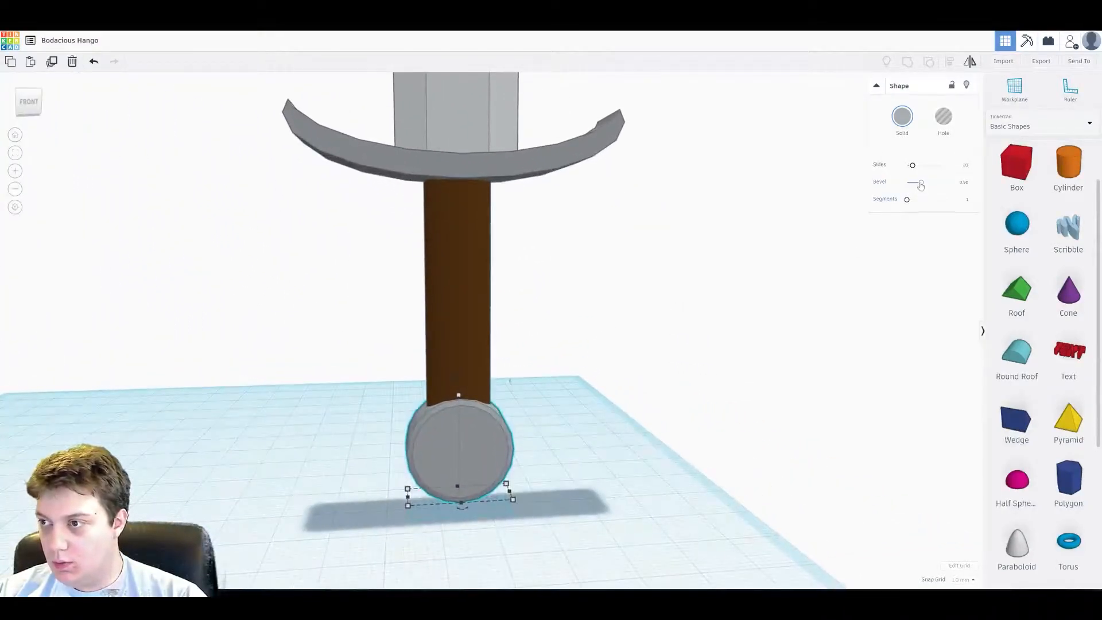
pyautogui.moveTo(923, 184); pyautogui.dragTo(944, 183)
pyautogui.click(669, 392)
pyautogui.moveTo(672, 394); pyautogui.dragTo(590, 453, button='right')
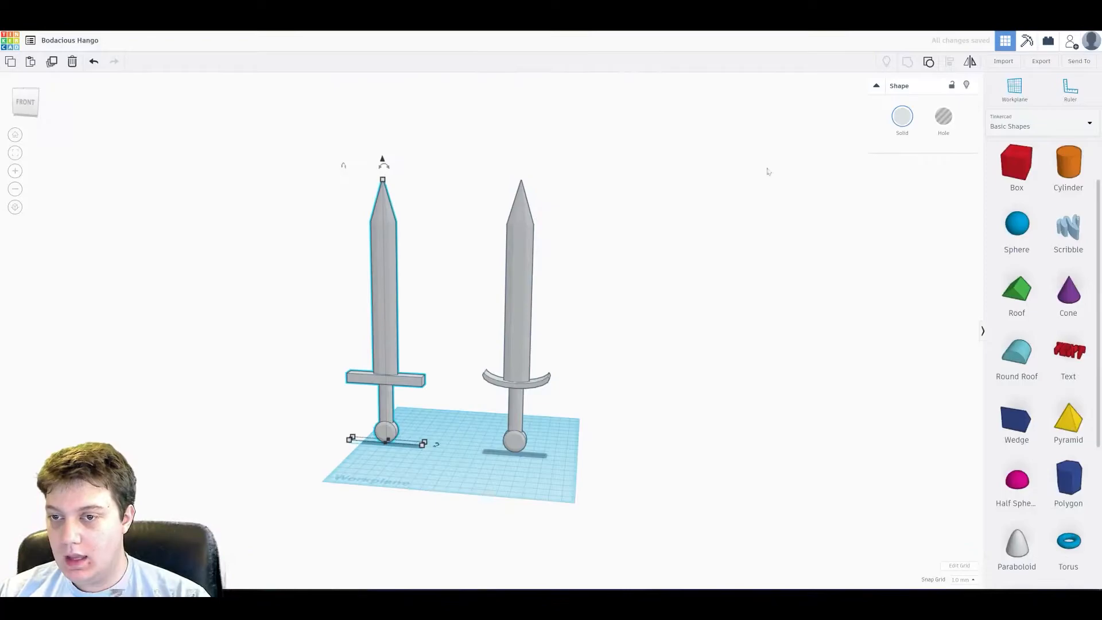
# Turn on multicolour for both the straight-guard sword and the crescent-guard sword.
pyautogui.click(900, 117)
pyautogui.click(909, 236)
pyautogui.moveTo(468, 177); pyautogui.dragTo(616, 396)
pyautogui.click(902, 118)
pyautogui.click(908, 235)
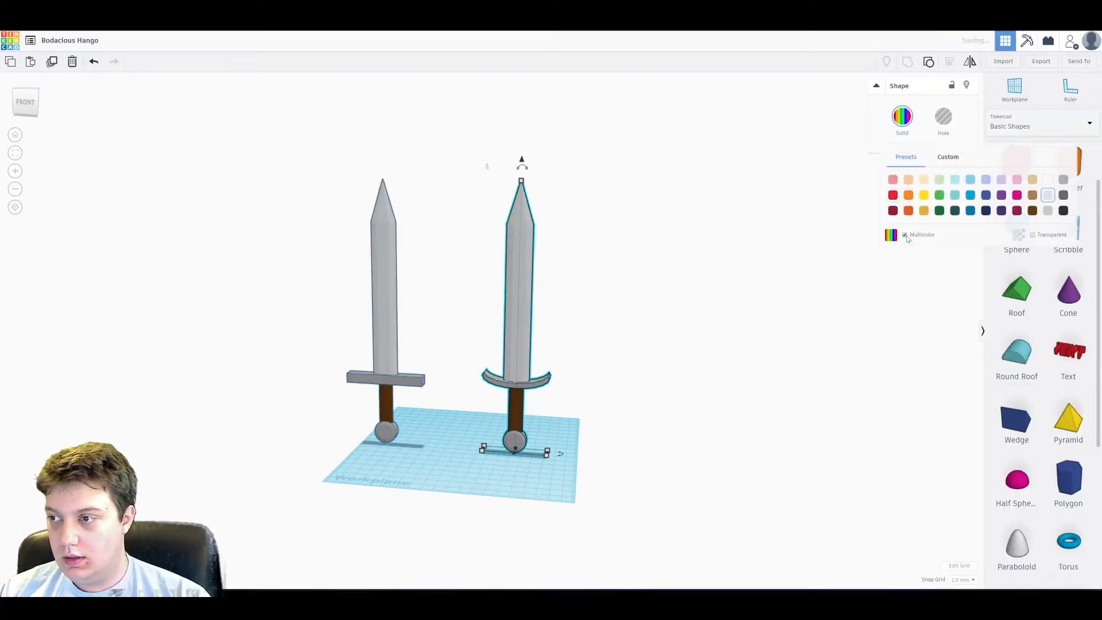
pyautogui.click(654, 313)
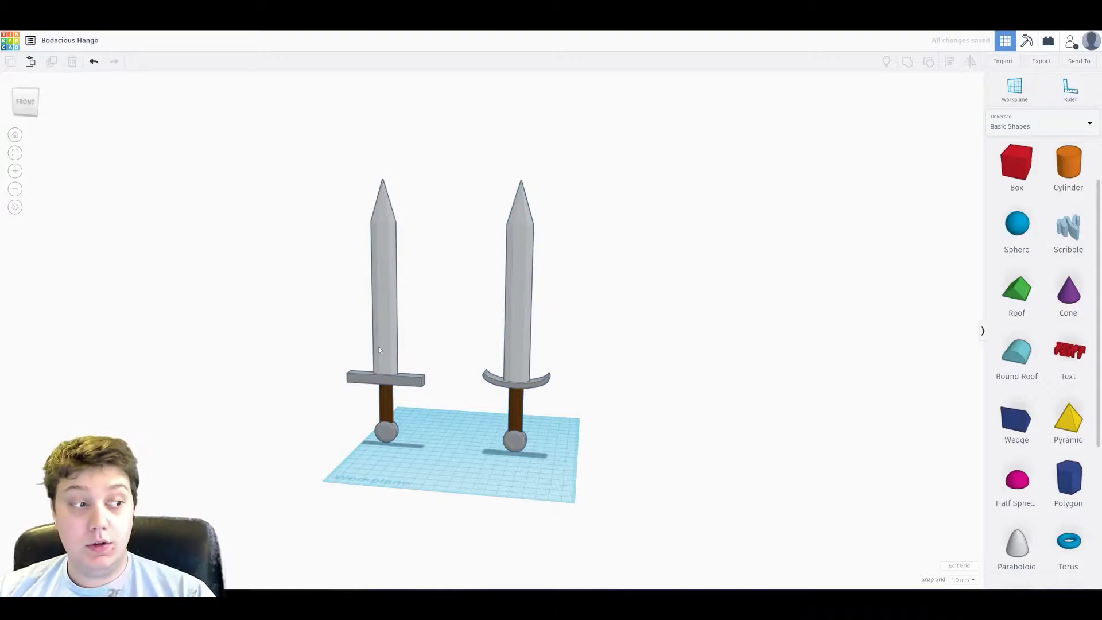
# Scale both swords down proportionally to 54 mm high and move them to the workplane's far left corner, spaced apart.
pyautogui.moveTo(364, 261); pyautogui.dragTo(441, 354, button='right')
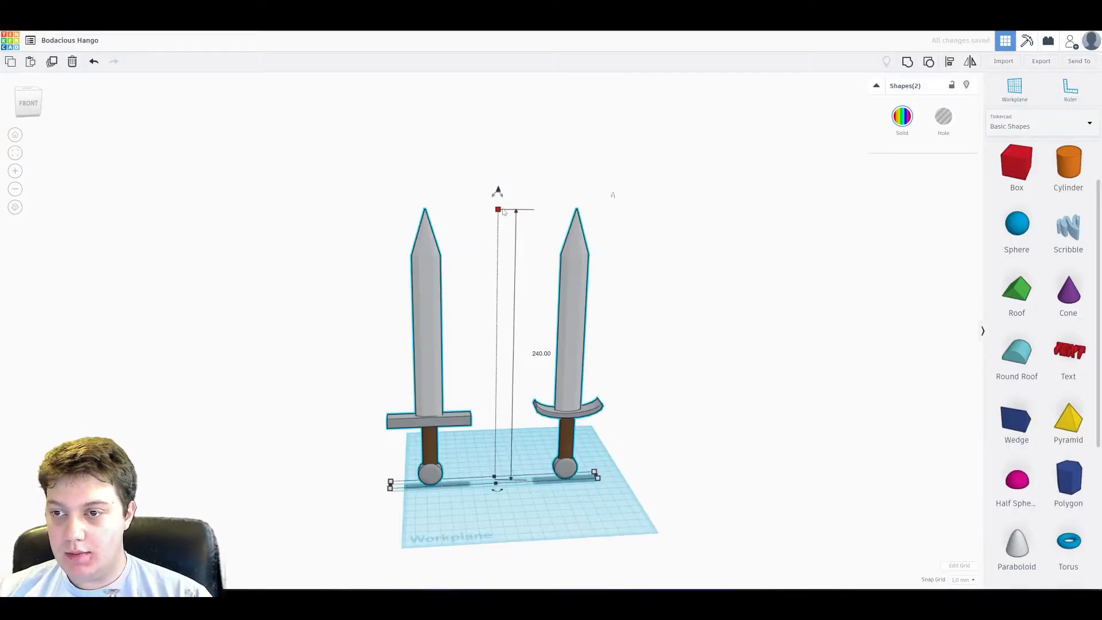
pyautogui.keyDown('shift'); pyautogui.moveTo(503, 212); pyautogui.dragTo(499, 430); pyautogui.keyUp('shift')
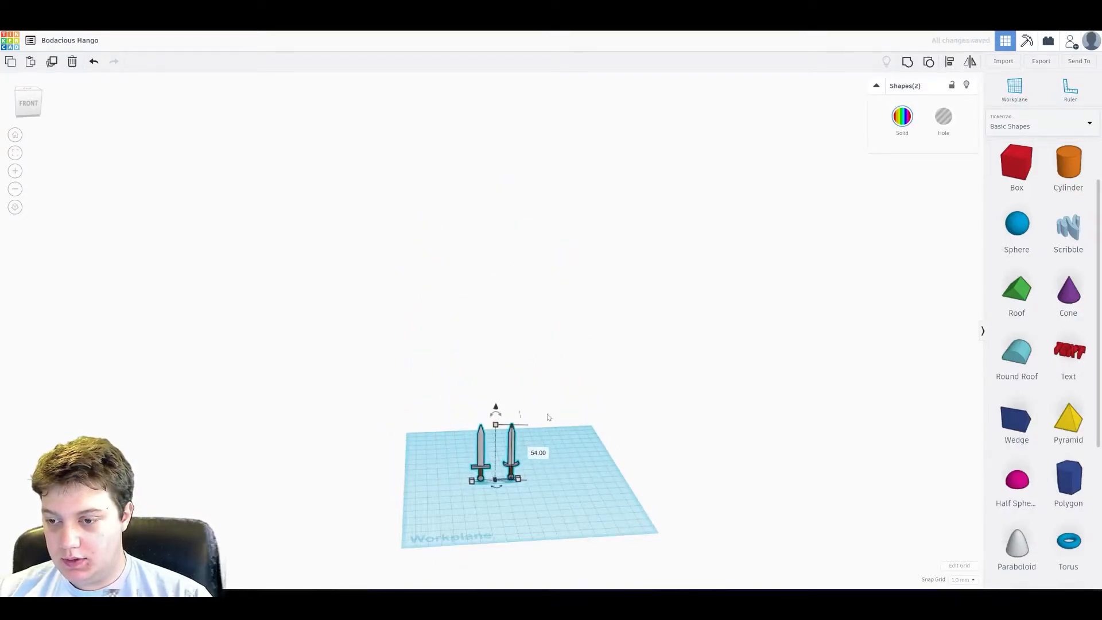
pyautogui.click(481, 439)
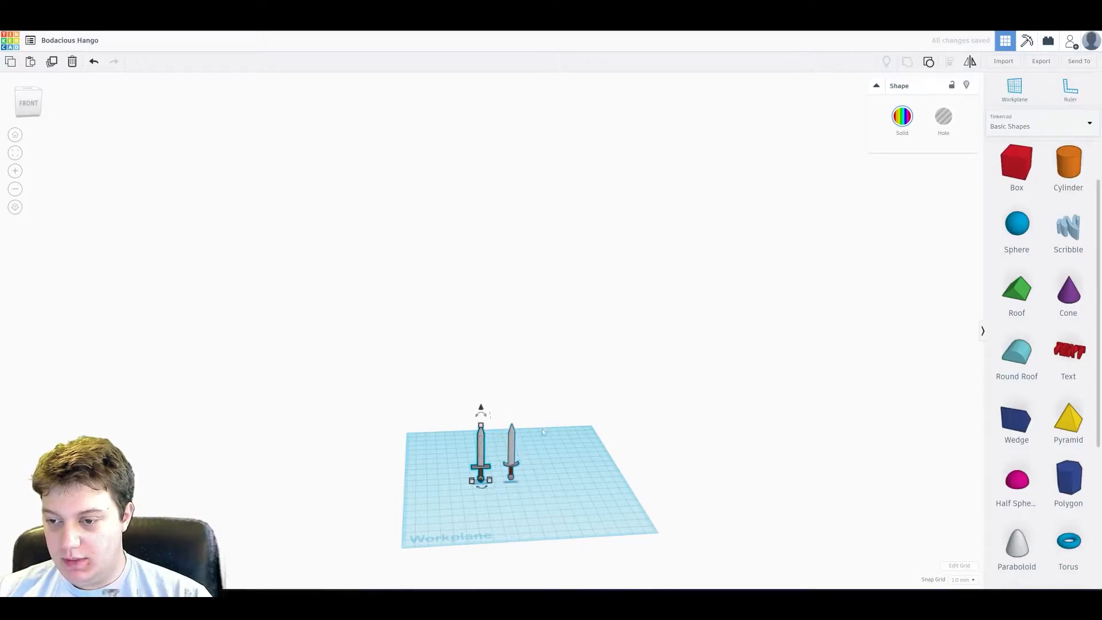
pyautogui.keyDown('shift'); pyautogui.click(507, 422); pyautogui.keyUp('shift')
pyautogui.moveTo(426, 435); pyautogui.dragTo(426, 435)
pyautogui.moveTo(441, 395); pyautogui.dragTo(442, 432)
pyautogui.click(563, 470)
# Add a cylinder near the middle of the workplane and stretch it into a long, narrow ellipse.
pyautogui.moveTo(563, 470); pyautogui.dragTo(553, 385, button='right')
pyautogui.scroll(-2, 552, 385)
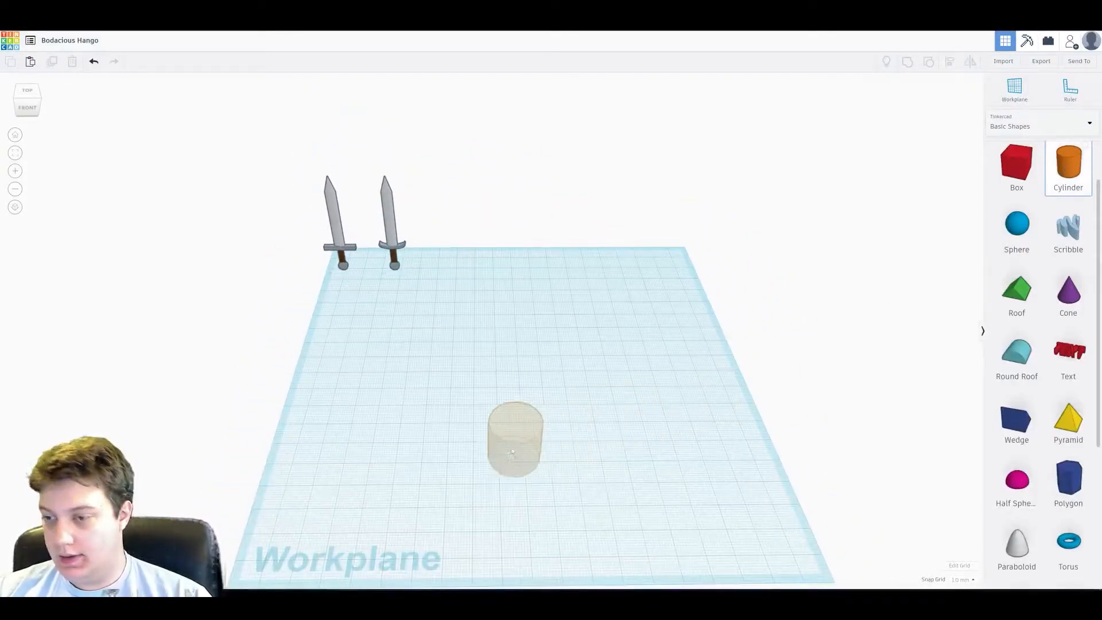
pyautogui.click(496, 404)
pyautogui.moveTo(497, 423); pyautogui.dragTo(511, 474)
pyautogui.moveTo(523, 410); pyautogui.dragTo(541, 406)
pyautogui.moveTo(542, 406); pyautogui.dragTo(497, 499, button='right')
pyautogui.keyDown('alt'); pyautogui.moveTo(494, 499); pyautogui.dragTo(492, 526); pyautogui.keyUp('alt')
pyautogui.scroll(-3, 645, 374)
pyautogui.moveTo(645, 373); pyautogui.dragTo(621, 400, button='right')
pyautogui.moveTo(520, 339); pyautogui.dragTo(528, 317)
# Duplicate the elliptical cylinder with a sideways offset of about 21 mm and turn the copy into a hole 24 mm high.
pyautogui.hotkey('ctrl', 'c')
pyautogui.hotkey('ctrl', 'v')
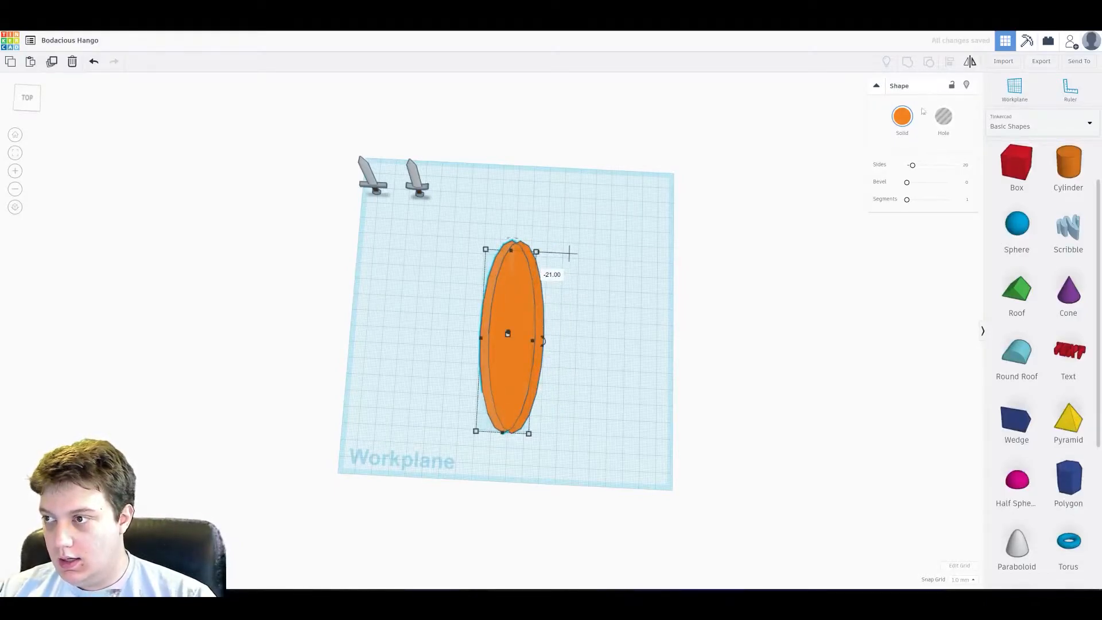
pyautogui.click(942, 115)
pyautogui.moveTo(519, 332); pyautogui.dragTo(580, 189, button='right')
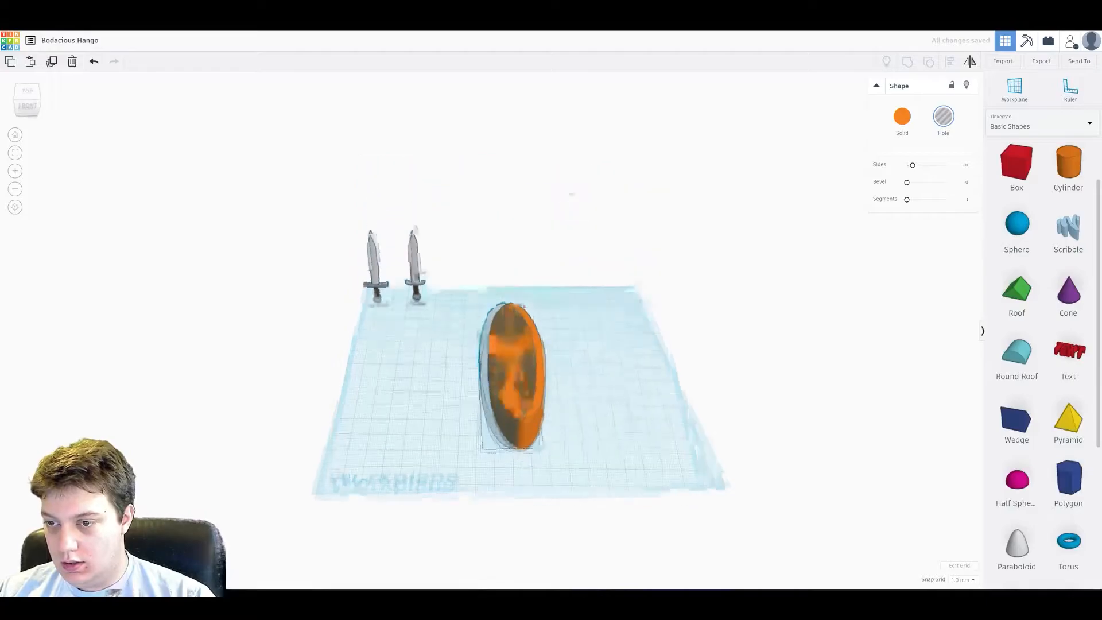
pyautogui.moveTo(507, 357); pyautogui.dragTo(509, 360)
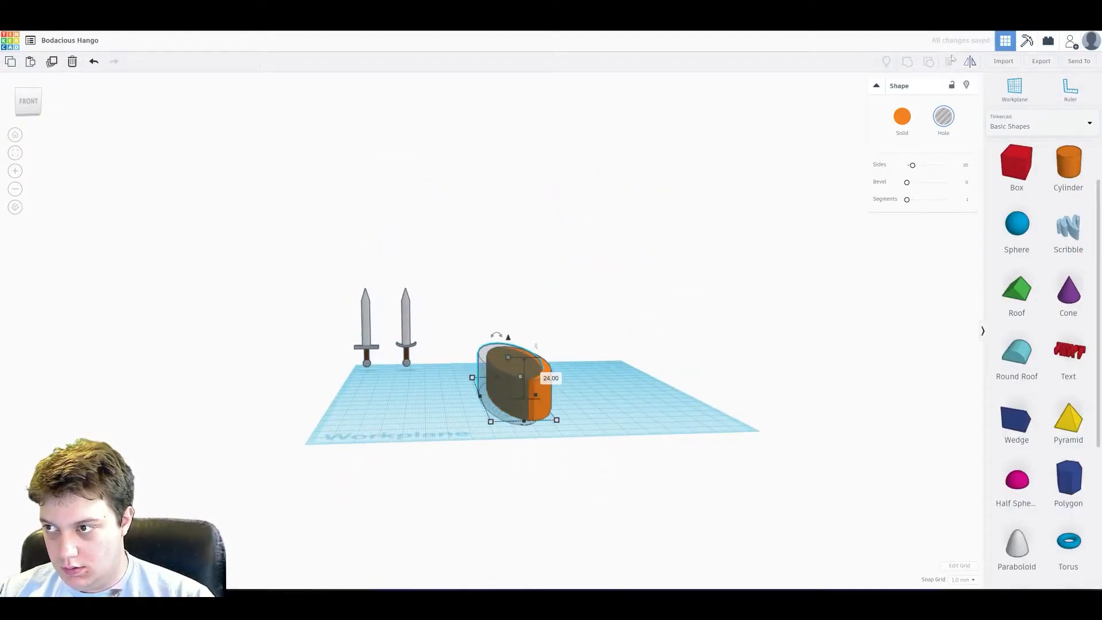
# Group the ellipse with the hole to cut a crescent and recolour it light brown.
pyautogui.moveTo(583, 374); pyautogui.dragTo(505, 447)
pyautogui.click(908, 62)
pyautogui.moveTo(714, 216); pyautogui.dragTo(597, 315, button='right')
pyautogui.click(908, 121)
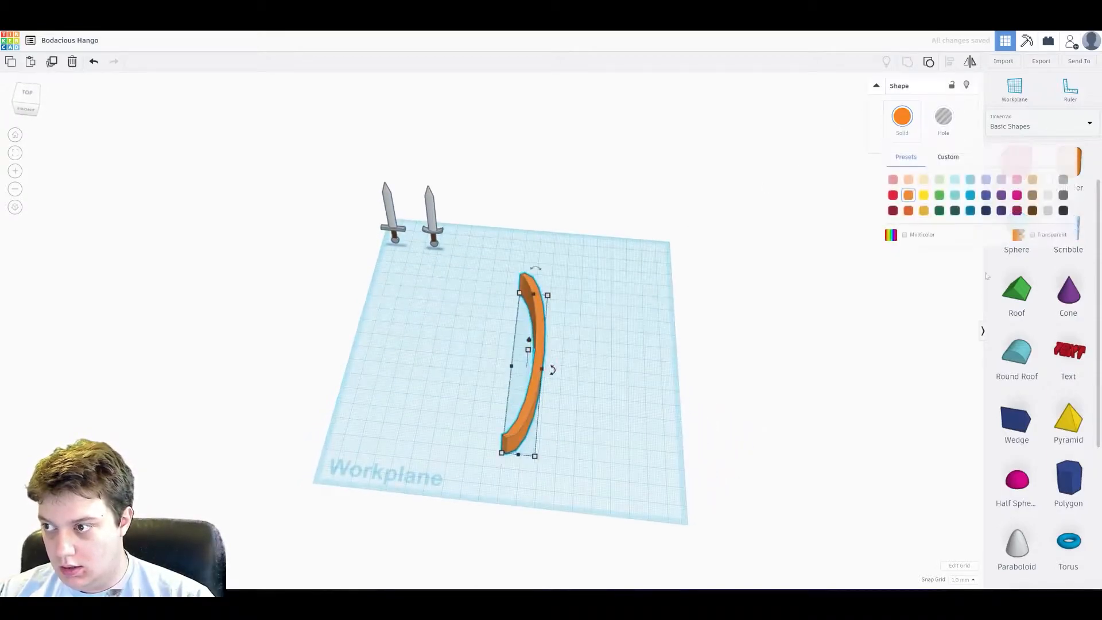
pyautogui.click(1033, 195)
pyautogui.click(634, 259)
# Reduce the brown crescent's height to 5 mm.
pyautogui.moveTo(525, 379); pyautogui.dragTo(501, 463, button='right')
pyautogui.moveTo(520, 326); pyautogui.dragTo(543, 350, button='right')
pyautogui.click(543, 351)
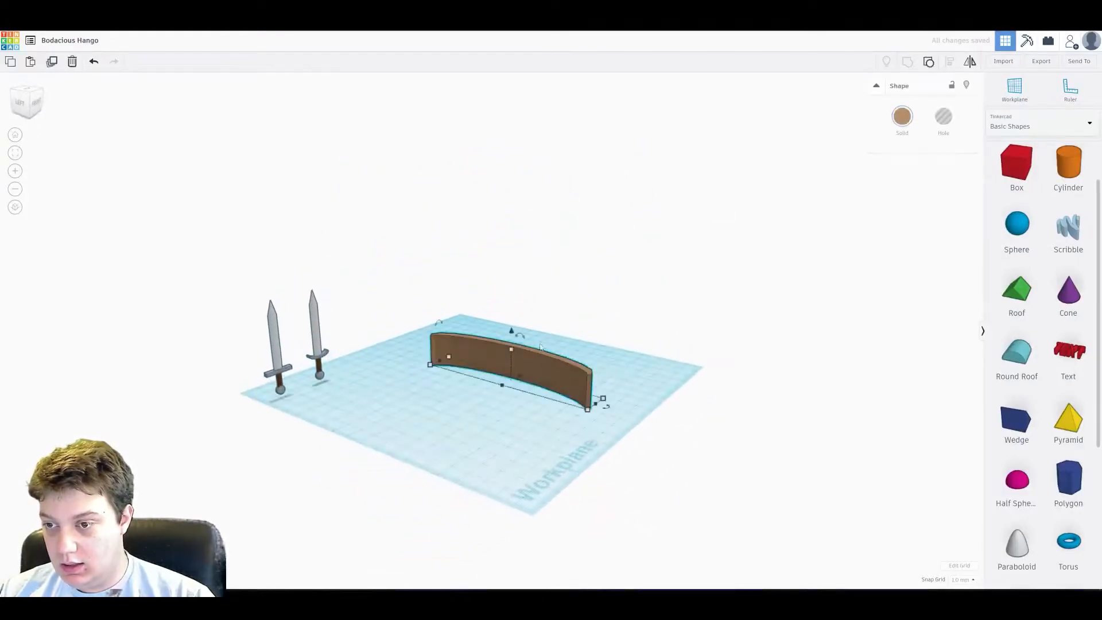
pyautogui.moveTo(513, 352); pyautogui.dragTo(515, 373)
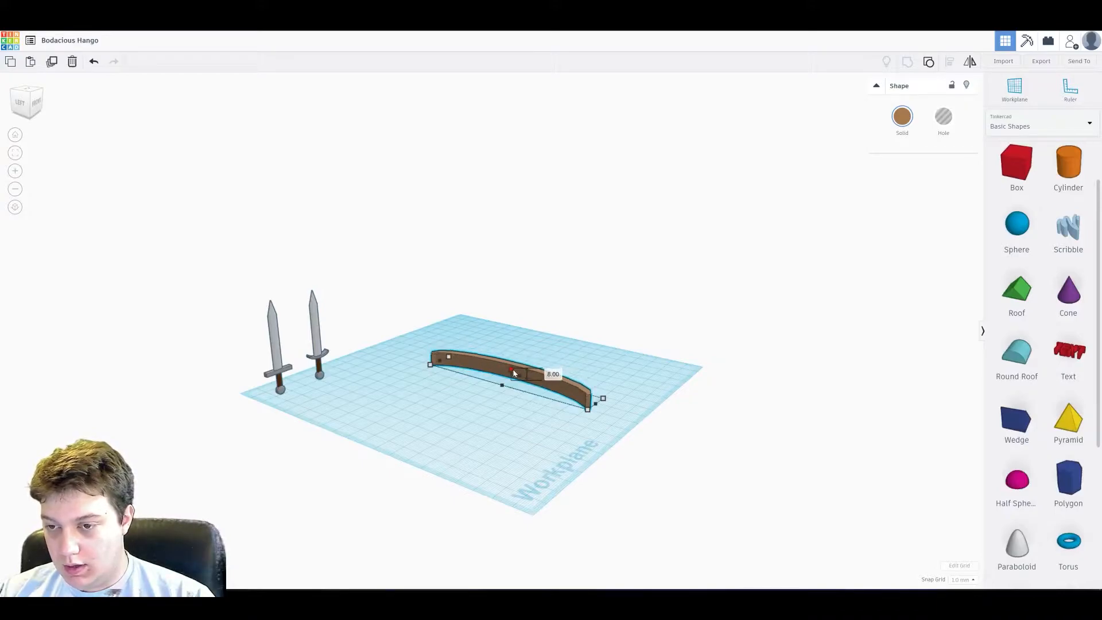
pyautogui.click(574, 341)
pyautogui.moveTo(575, 340); pyautogui.dragTo(549, 396, button='right')
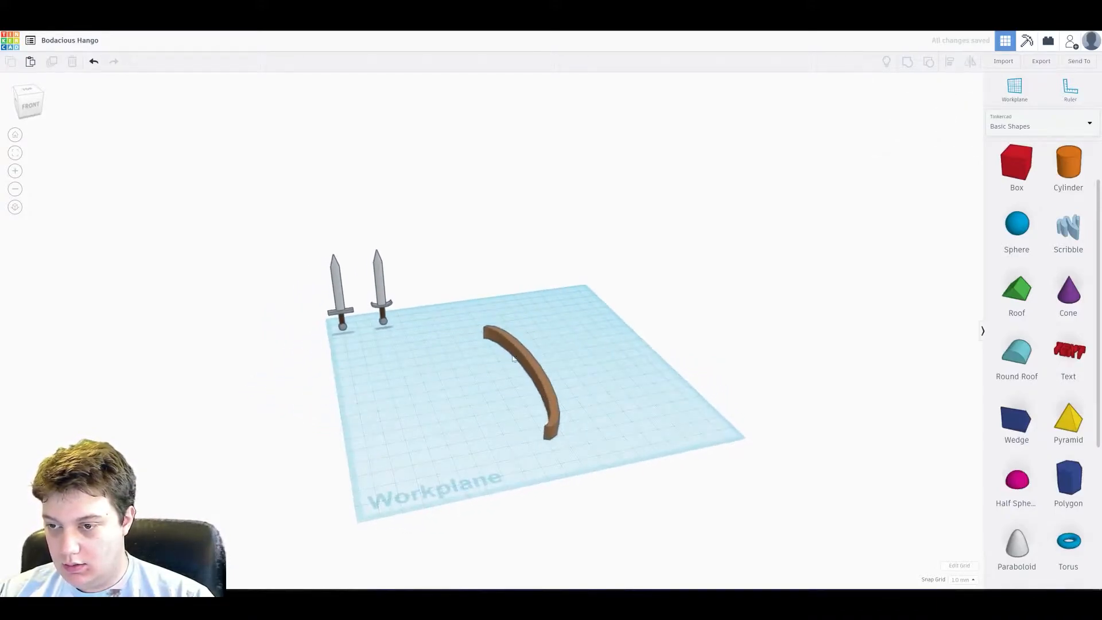
pyautogui.moveTo(593, 291); pyautogui.dragTo(546, 374, button='right')
pyautogui.click(542, 385)
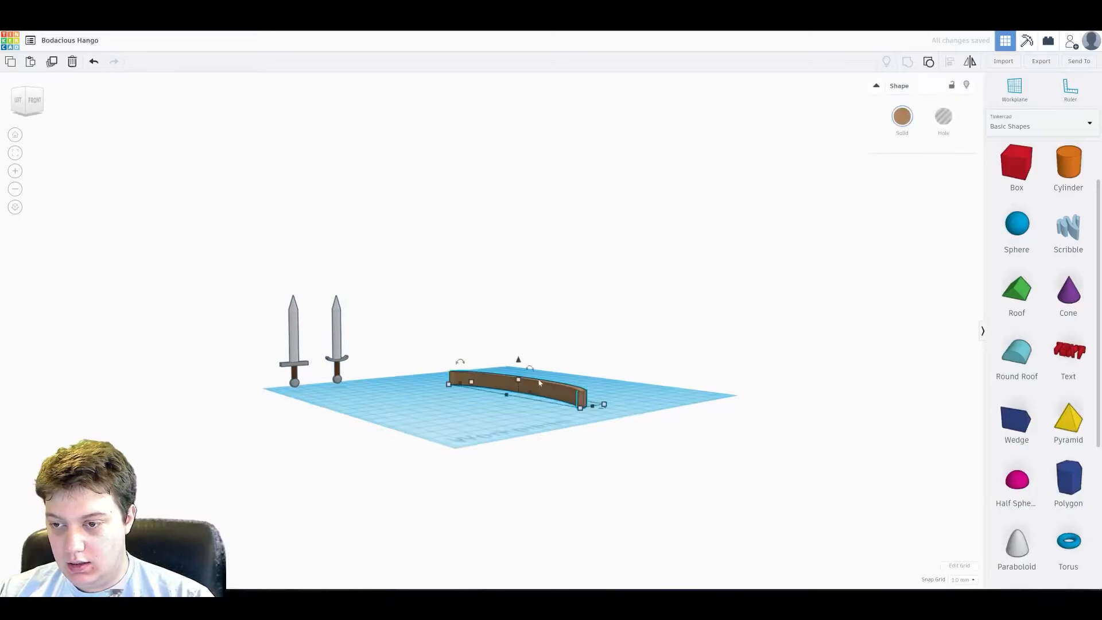
pyautogui.moveTo(522, 382); pyautogui.dragTo(523, 388)
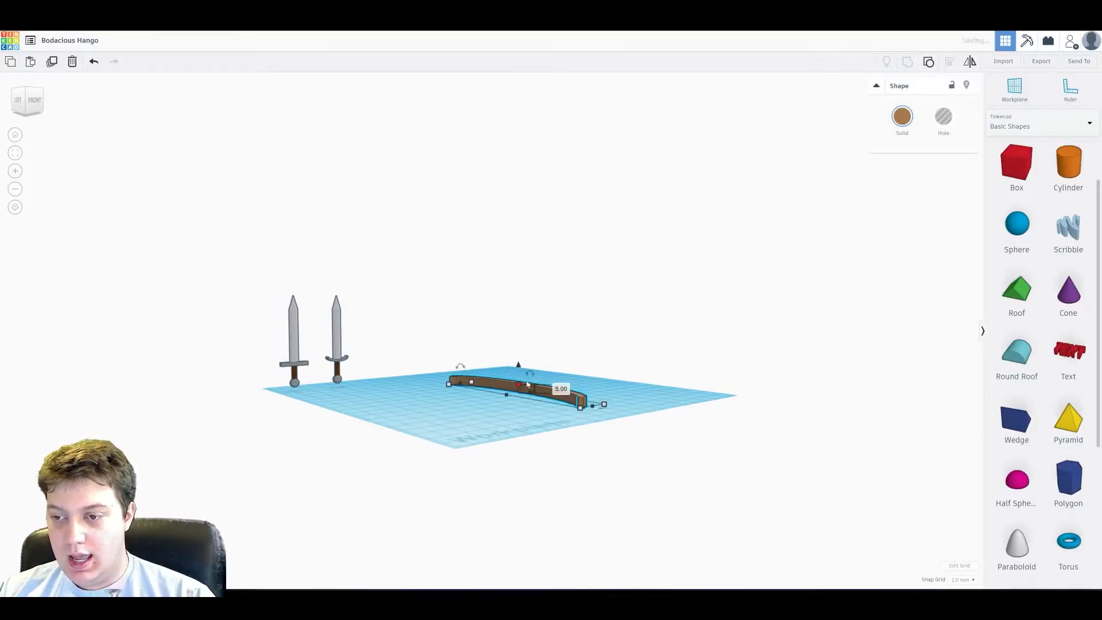
pyautogui.click(609, 332)
# Move the brown crescent near the workplane's right edge and widen it to 31 mm for a deeper bow curve.
pyautogui.moveTo(609, 333); pyautogui.dragTo(484, 419, button='right')
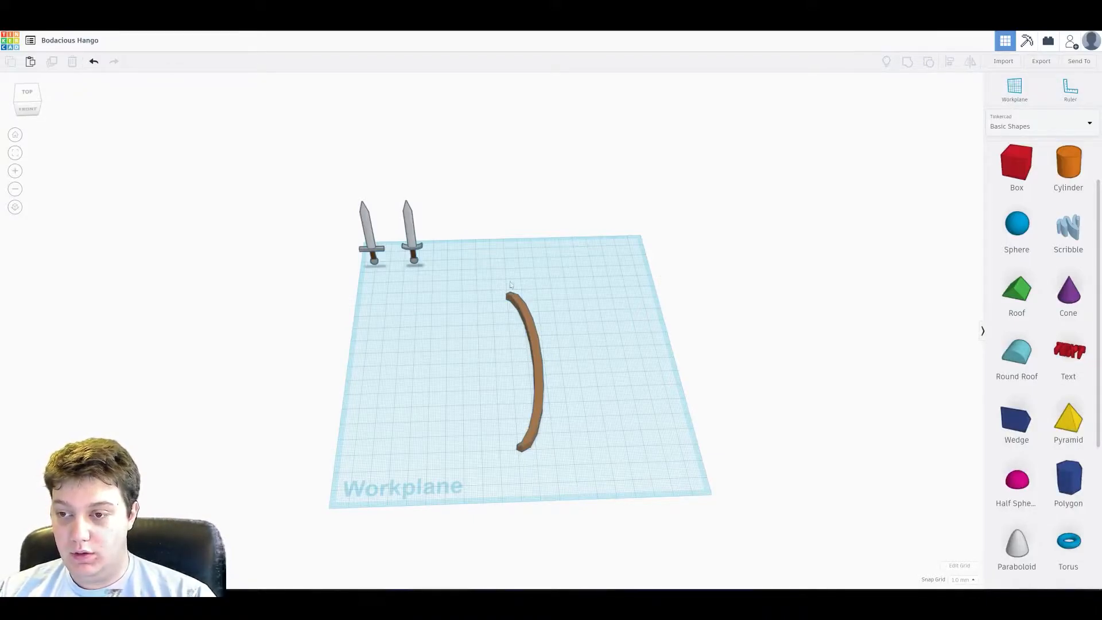
pyautogui.moveTo(564, 336); pyautogui.dragTo(483, 262, button='right')
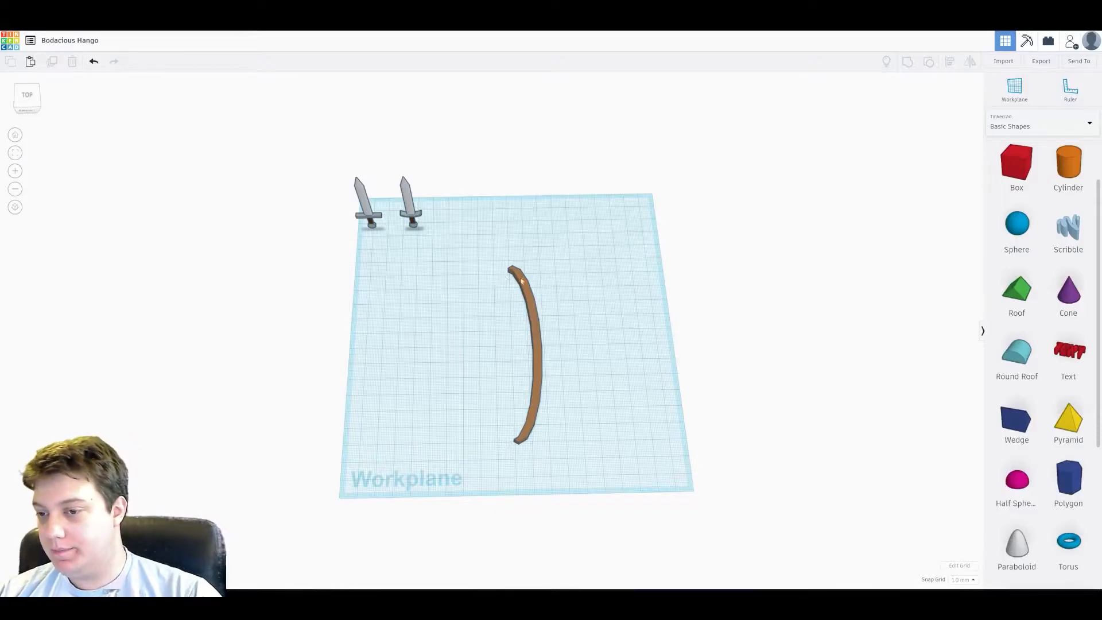
pyautogui.moveTo(532, 312); pyautogui.dragTo(626, 249)
pyautogui.click(697, 325)
pyautogui.moveTo(697, 325); pyautogui.dragTo(634, 318, button='right')
pyautogui.click(639, 318)
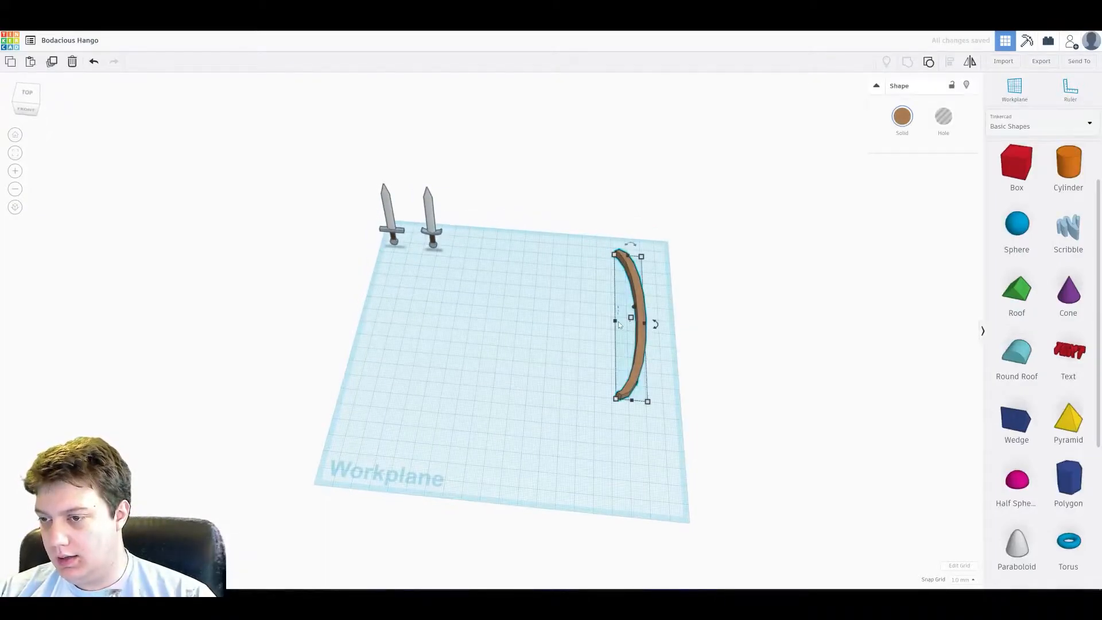
pyautogui.moveTo(614, 323); pyautogui.dragTo(596, 324)
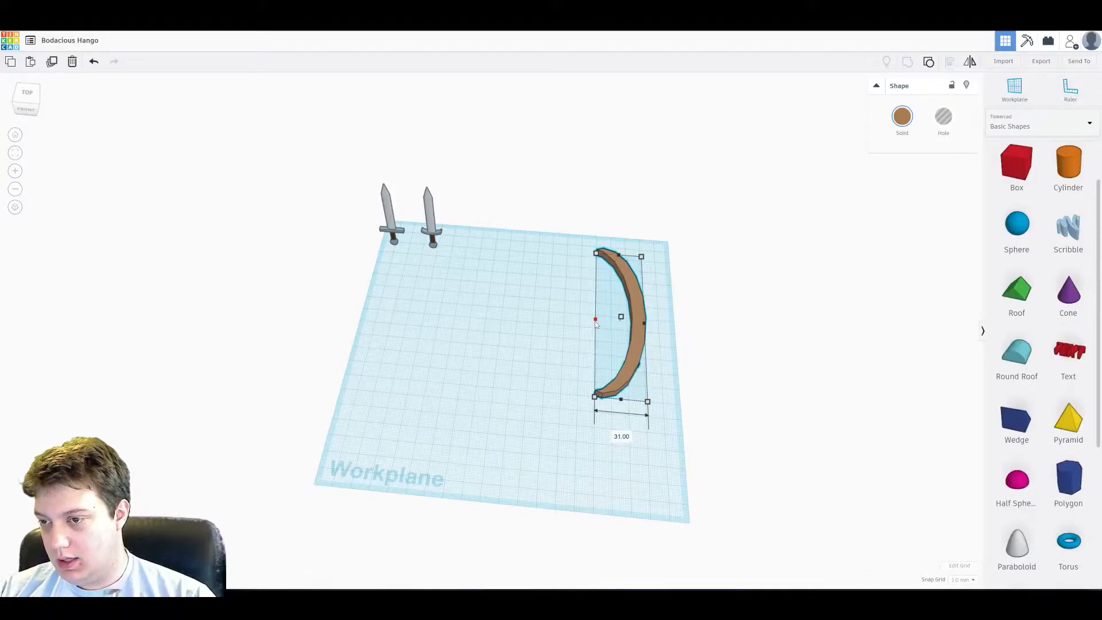
pyautogui.click(418, 325)
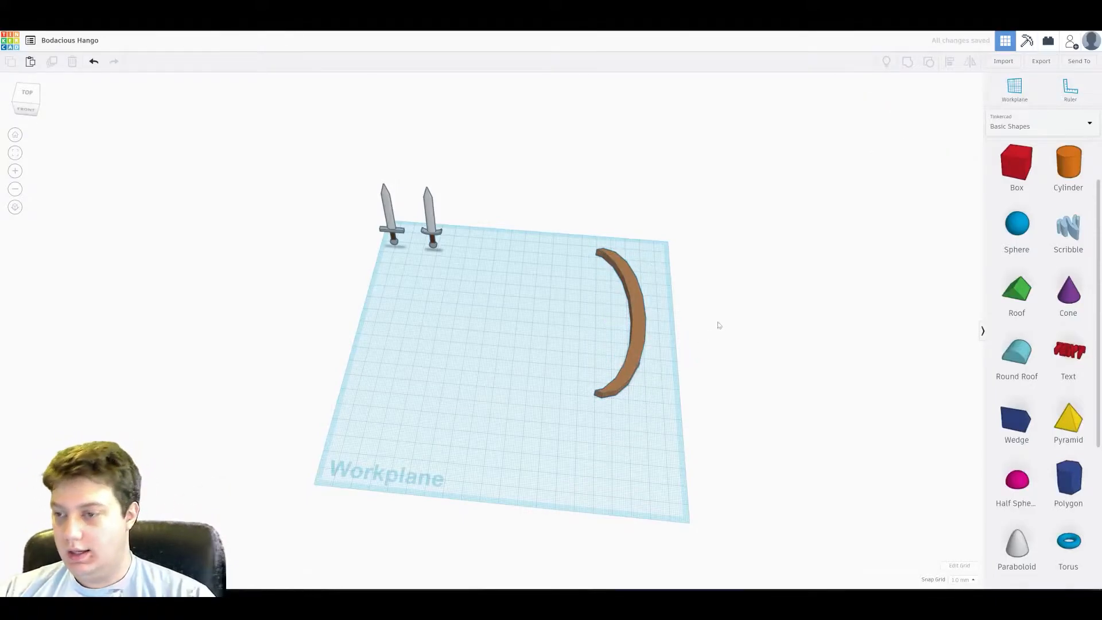
# Add a cylinder beside the bow, lay it on its side and lengthen it to 208 mm as an arrow shaft.
pyautogui.moveTo(1069, 162); pyautogui.dragTo(442, 402)
pyautogui.moveTo(443, 402); pyautogui.dragTo(442, 386, button='right')
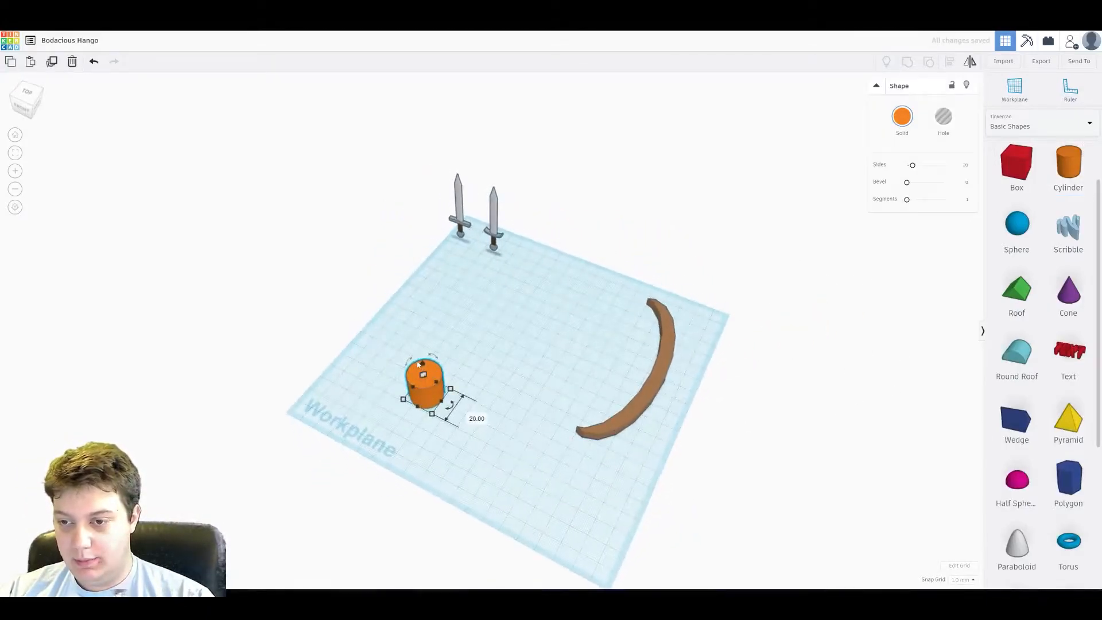
pyautogui.keyDown('alt'); pyautogui.moveTo(435, 383); pyautogui.dragTo(484, 319); pyautogui.keyUp('alt')
pyautogui.moveTo(460, 359); pyautogui.dragTo(570, 262)
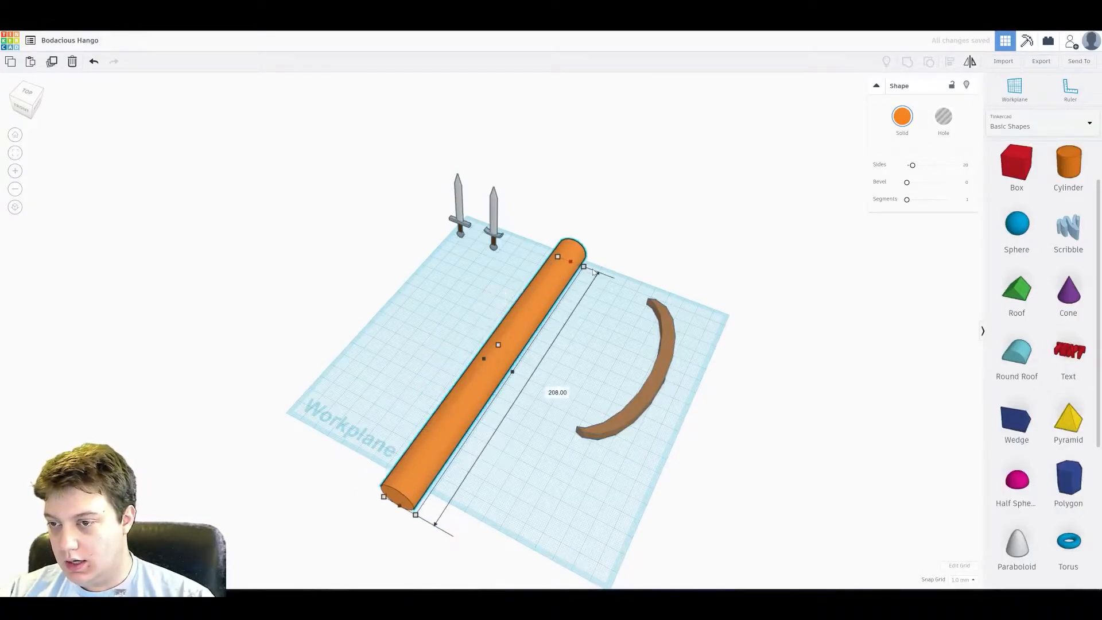
# Scale the orange arrow shaft down proportionally to make it thinner.
pyautogui.scroll(-4, 1077, 348)
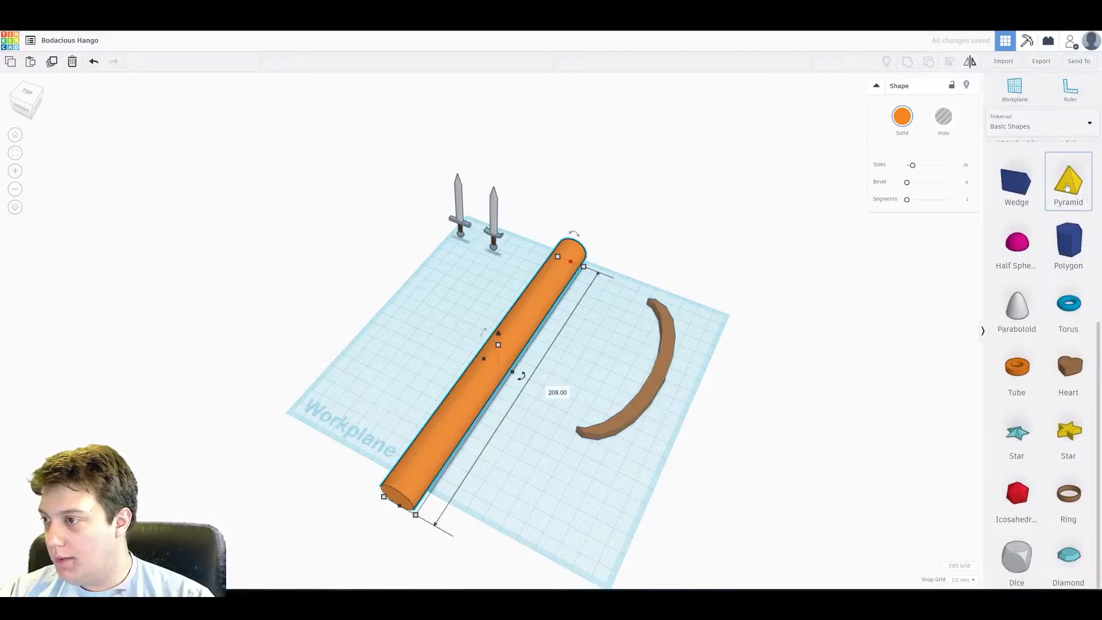
pyautogui.scroll(5, 1069, 205)
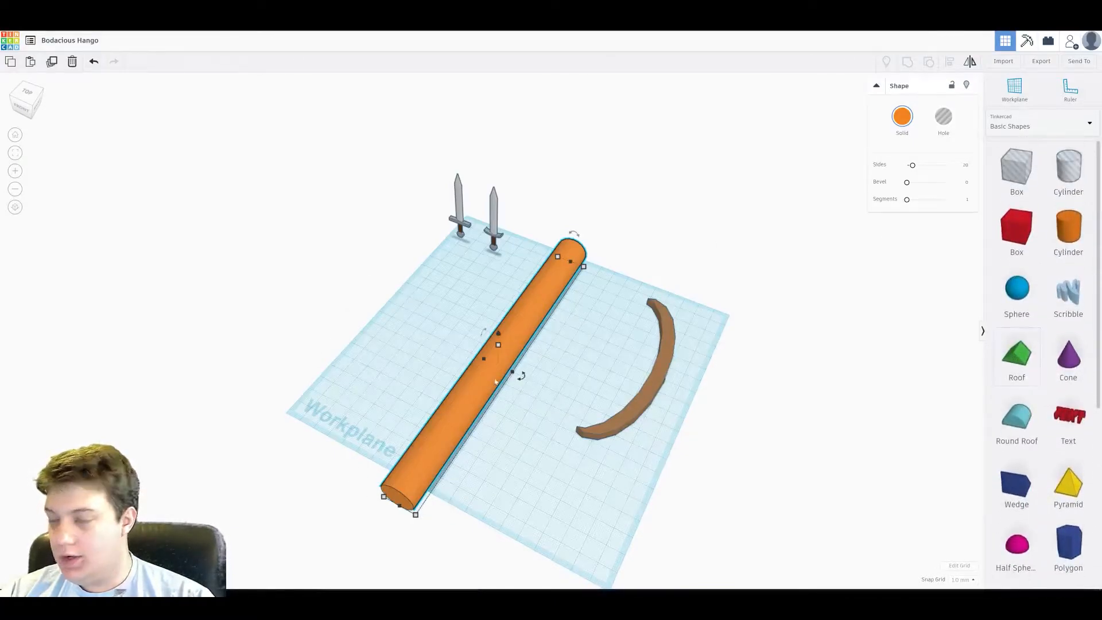
pyautogui.moveTo(559, 254); pyautogui.dragTo(501, 368, button='right')
pyautogui.keyDown('shift'); pyautogui.moveTo(500, 356); pyautogui.dragTo(501, 367); pyautogui.keyUp('shift')
# Add a pyramid at the far end of the shaft and turn it so its tip points away from the shaft.
pyautogui.moveTo(1056, 494); pyautogui.dragTo(640, 377)
pyautogui.moveTo(734, 362); pyautogui.dragTo(591, 358, button='right')
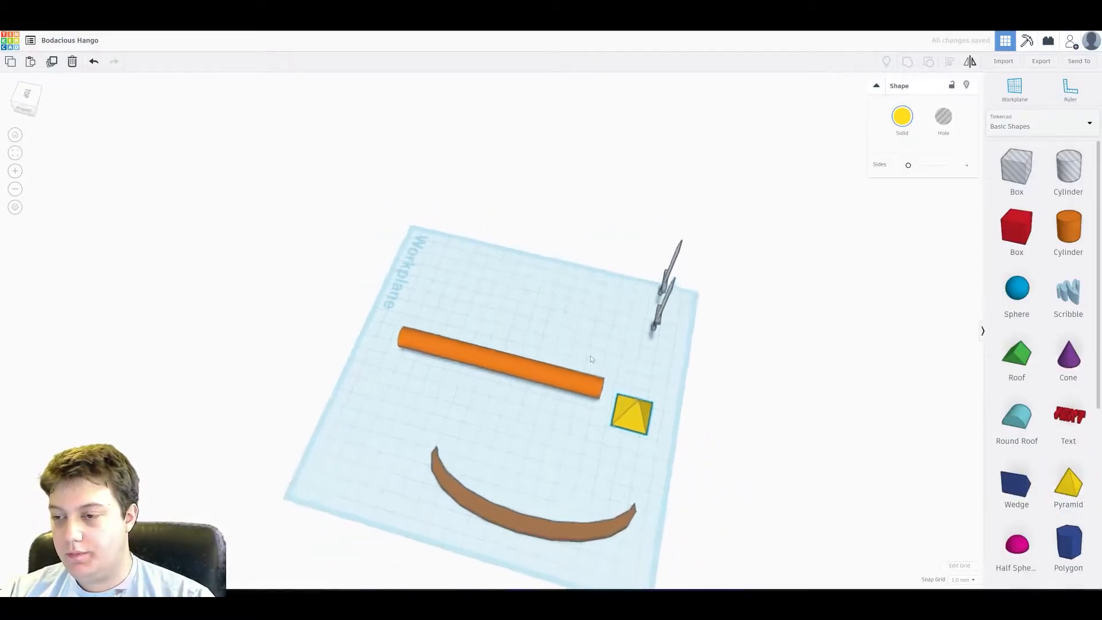
pyautogui.moveTo(637, 405); pyautogui.dragTo(640, 388, button='right')
pyautogui.moveTo(642, 390); pyautogui.dragTo(712, 436)
pyautogui.moveTo(711, 436); pyautogui.dragTo(616, 409, button='right')
pyautogui.moveTo(599, 482); pyautogui.dragTo(623, 515)
pyautogui.moveTo(623, 515); pyautogui.dragTo(472, 422, button='right')
pyautogui.moveTo(525, 406); pyautogui.dragTo(515, 389)
pyautogui.moveTo(516, 389); pyautogui.dragTo(473, 340, button='right')
# Align the pyramid arrowhead and the orange shaft centrally with each other.
pyautogui.click(448, 376)
pyautogui.moveTo(438, 333); pyautogui.dragTo(525, 437)
pyautogui.click(949, 62)
pyautogui.moveTo(672, 310); pyautogui.dragTo(560, 376, button='right')
pyautogui.click(546, 426)
pyautogui.moveTo(549, 428); pyautogui.dragTo(603, 247, button='right')
pyautogui.click(475, 359)
pyautogui.moveTo(475, 360); pyautogui.dragTo(804, 511, button='right')
pyautogui.moveTo(482, 332); pyautogui.dragTo(544, 402)
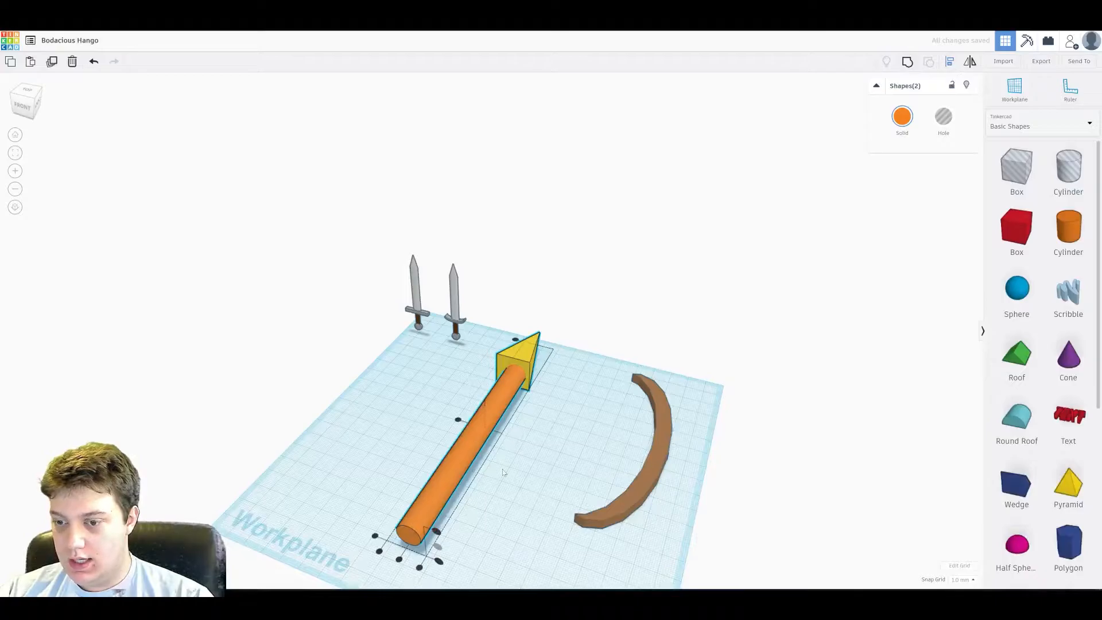
pyautogui.click(400, 559)
pyautogui.click(572, 411)
# Lengthen the arrow shaft at its rear end past the workplane's front edge.
pyautogui.moveTo(572, 411); pyautogui.dragTo(466, 350, button='right')
pyautogui.click(660, 458)
pyautogui.moveTo(670, 494); pyautogui.dragTo(764, 562)
pyautogui.moveTo(896, 471); pyautogui.dragTo(820, 328, button='middle')
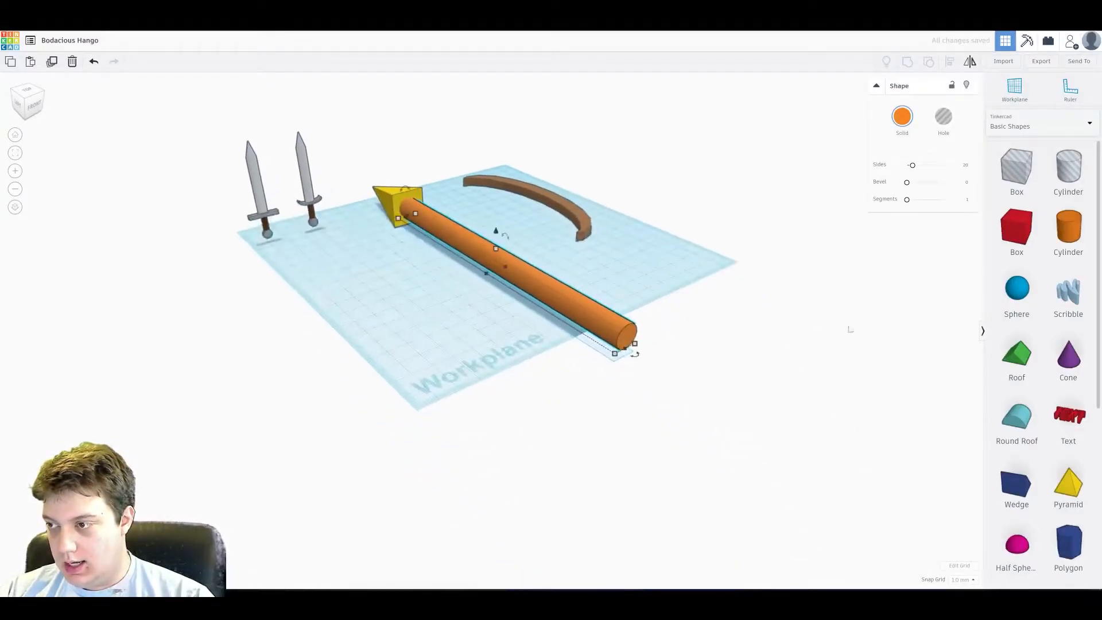
# Add a wedge near the shaft's rear end and reshape it into a long, low fletching.
pyautogui.scroll(-3, 1100, 334)
pyautogui.moveTo(1039, 359); pyautogui.dragTo(511, 284)
pyautogui.moveTo(511, 285); pyautogui.dragTo(575, 267, button='right')
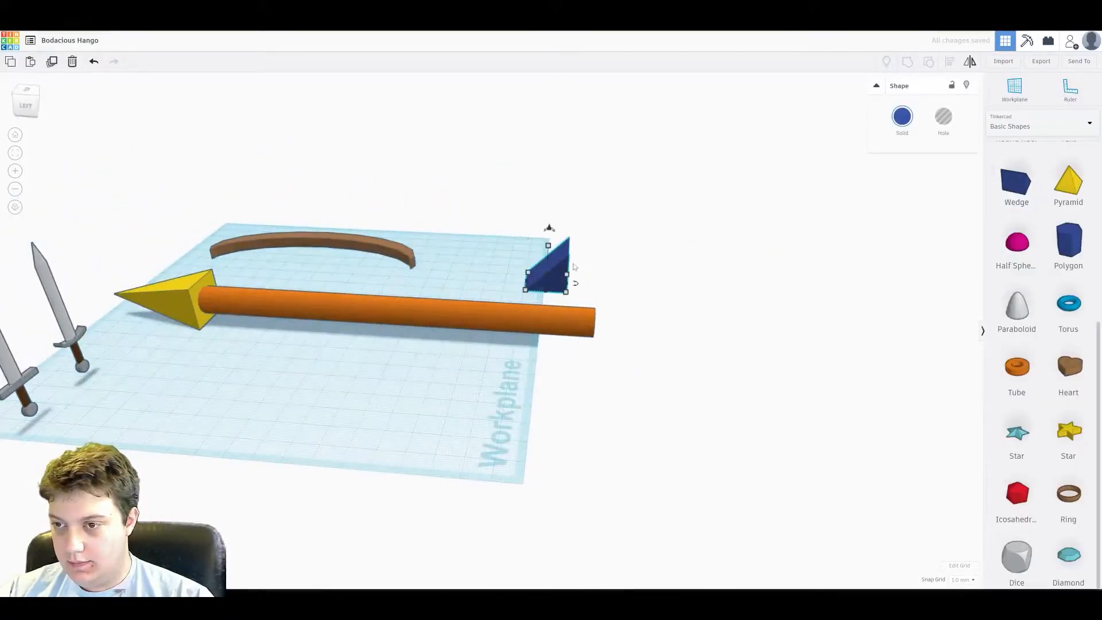
pyautogui.scroll(3, 562, 301)
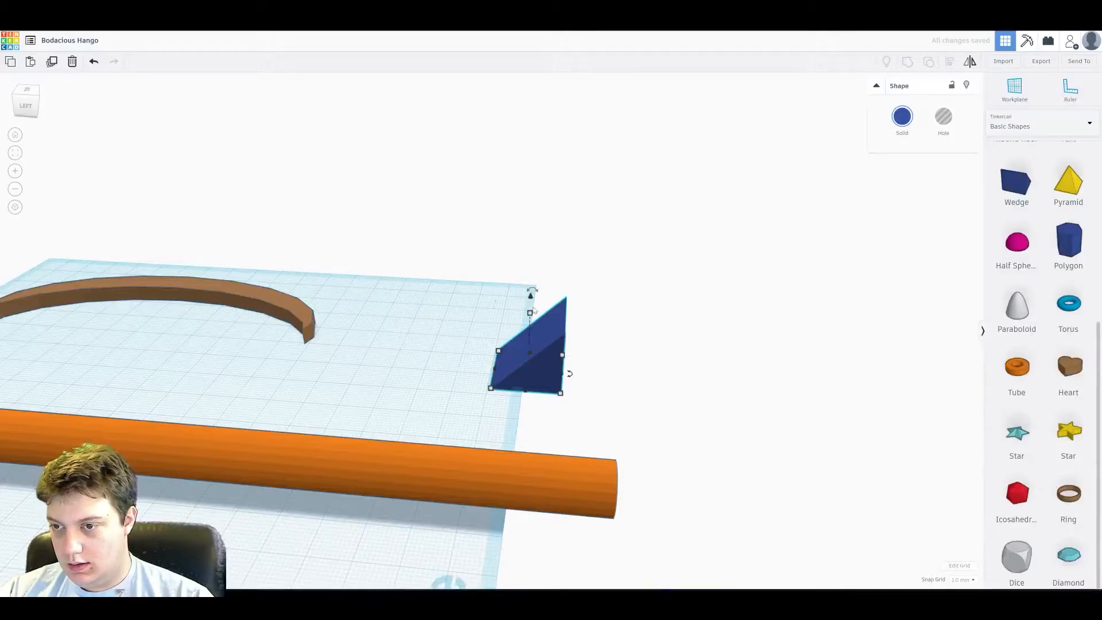
pyautogui.moveTo(529, 313); pyautogui.dragTo(524, 464)
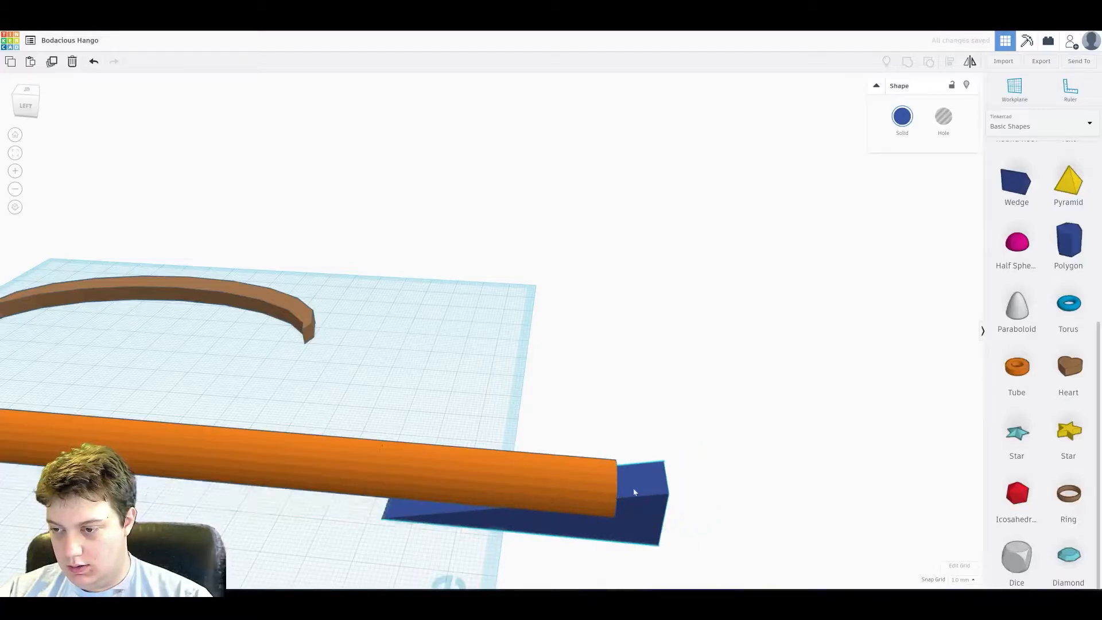
# Move the fletching wedge to the rear of the arrow shaft and raise it on top.
pyautogui.moveTo(634, 489); pyautogui.dragTo(583, 492)
pyautogui.moveTo(472, 451); pyautogui.dragTo(472, 394)
pyautogui.moveTo(472, 477); pyautogui.dragTo(367, 396, button='right')
pyautogui.moveTo(366, 397); pyautogui.dragTo(459, 500, button='middle')
pyautogui.moveTo(332, 401); pyautogui.dragTo(354, 397)
# Centre the fletching wedge on the shaft's width and adjust its position near the rear end.
pyautogui.keyDown('shift'); pyautogui.click(324, 420); pyautogui.keyUp('shift')
pyautogui.click(950, 61)
pyautogui.click(349, 483)
pyautogui.click(379, 409)
pyautogui.moveTo(378, 409); pyautogui.dragTo(531, 484, button='right')
pyautogui.moveTo(532, 483); pyautogui.dragTo(509, 475)
# Recolour the fletching wedge white and the pyramid arrowhead grey.
pyautogui.moveTo(509, 475); pyautogui.dragTo(620, 418, button='right')
pyautogui.click(902, 116)
pyautogui.click(1063, 179)
pyautogui.click(718, 342)
pyautogui.moveTo(718, 342); pyautogui.dragTo(649, 396, button='right')
pyautogui.click(148, 311)
pyautogui.click(903, 117)
pyautogui.click(1063, 192)
pyautogui.click(560, 436)
# Duplicate the white fletching wedge and rotate the copy around the shaft's axis to a diagonal angle.
pyautogui.moveTo(560, 437); pyautogui.dragTo(425, 414, button='right')
pyautogui.click(425, 429)
pyautogui.moveTo(376, 331); pyautogui.dragTo(419, 341, button='right')
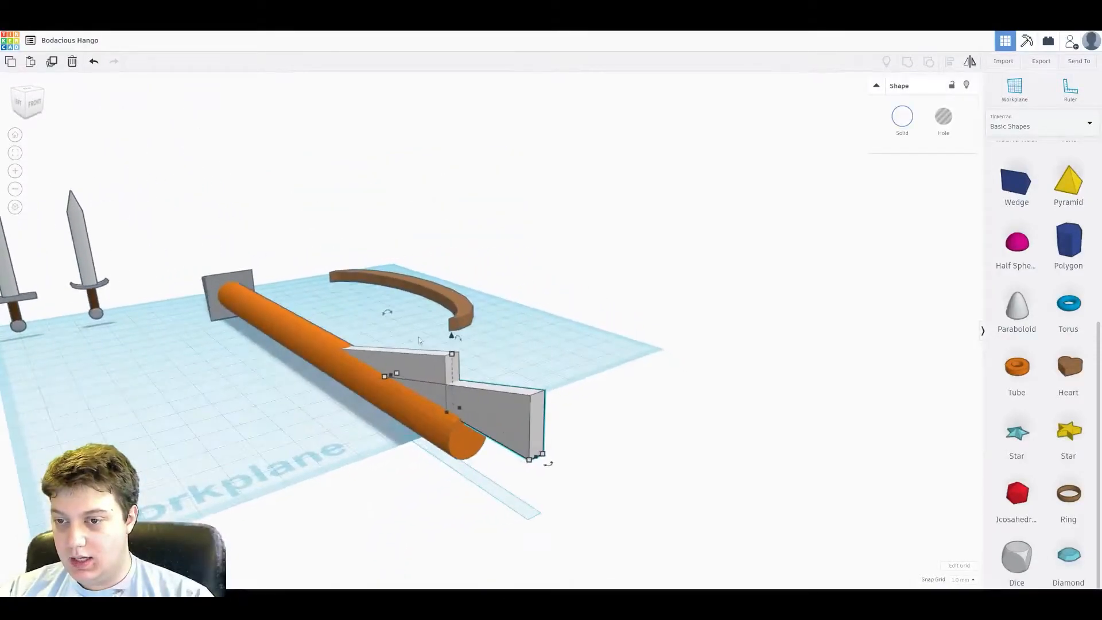
pyautogui.moveTo(388, 315); pyautogui.dragTo(446, 322)
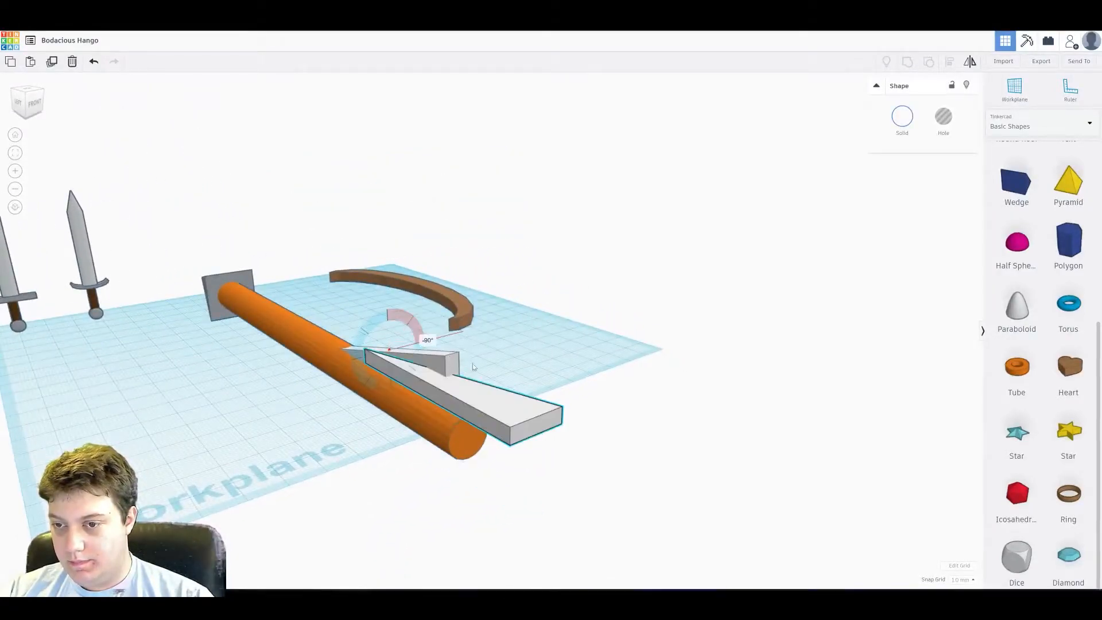
pyautogui.moveTo(473, 365); pyautogui.dragTo(473, 383)
# Move and lower the rotated fletching so it sits against the lower right side of the shaft.
pyautogui.moveTo(510, 339); pyautogui.dragTo(334, 310, button='right')
pyautogui.moveTo(334, 310); pyautogui.dragTo(371, 353)
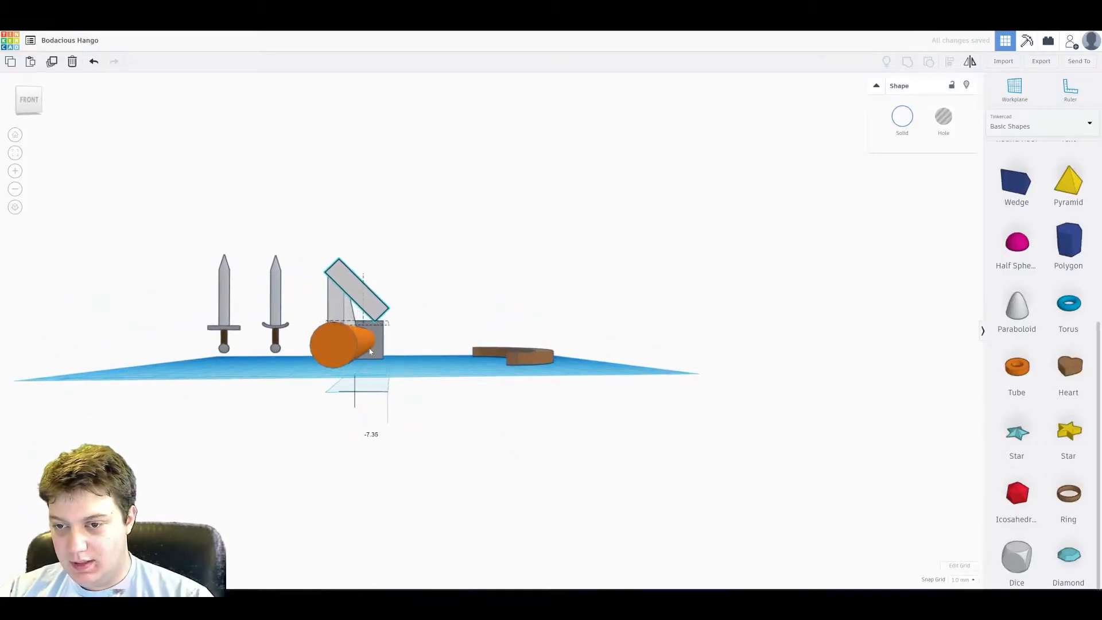
pyautogui.moveTo(421, 335); pyautogui.dragTo(322, 367, button='right')
pyautogui.moveTo(285, 359); pyautogui.dragTo(354, 304)
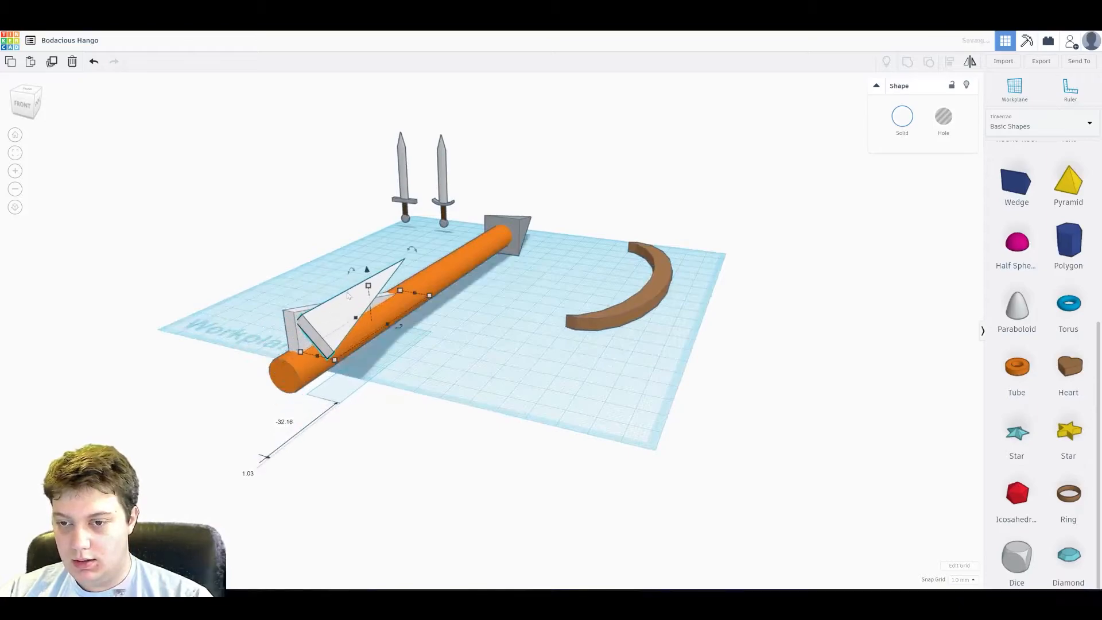
pyautogui.moveTo(368, 268); pyautogui.dragTo(370, 321)
# Duplicate the diagonal white fletching and mirror the copy across the shaft's width.
pyautogui.moveTo(428, 327); pyautogui.dragTo(478, 283, button='right')
pyautogui.hotkey('ctrl', 'v')
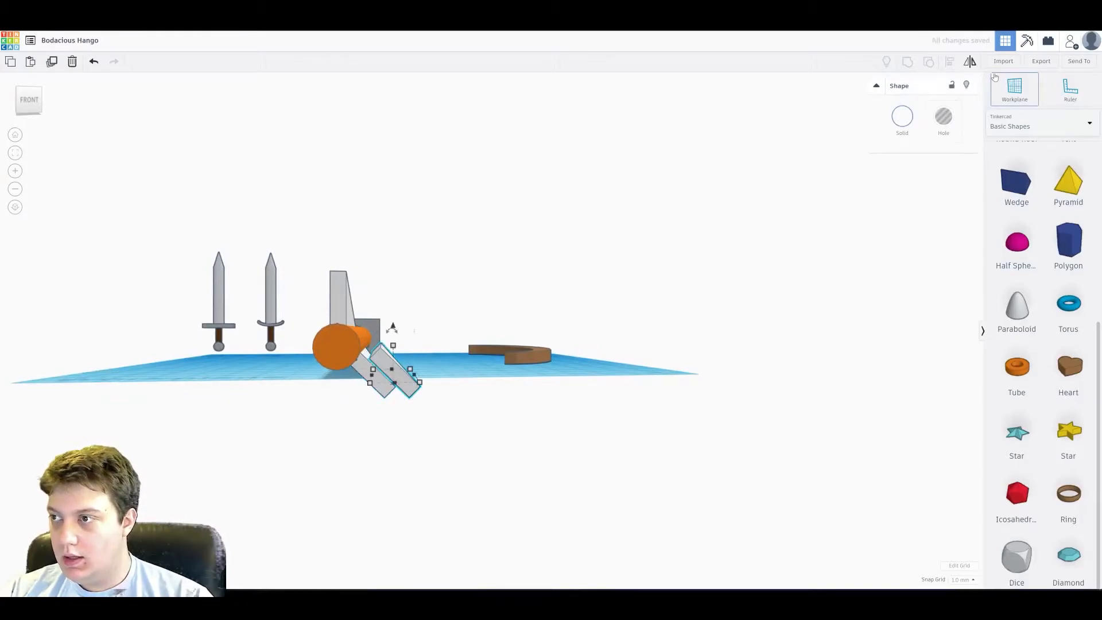
pyautogui.moveTo(646, 268); pyautogui.dragTo(631, 313, button='right')
pyautogui.click(383, 431)
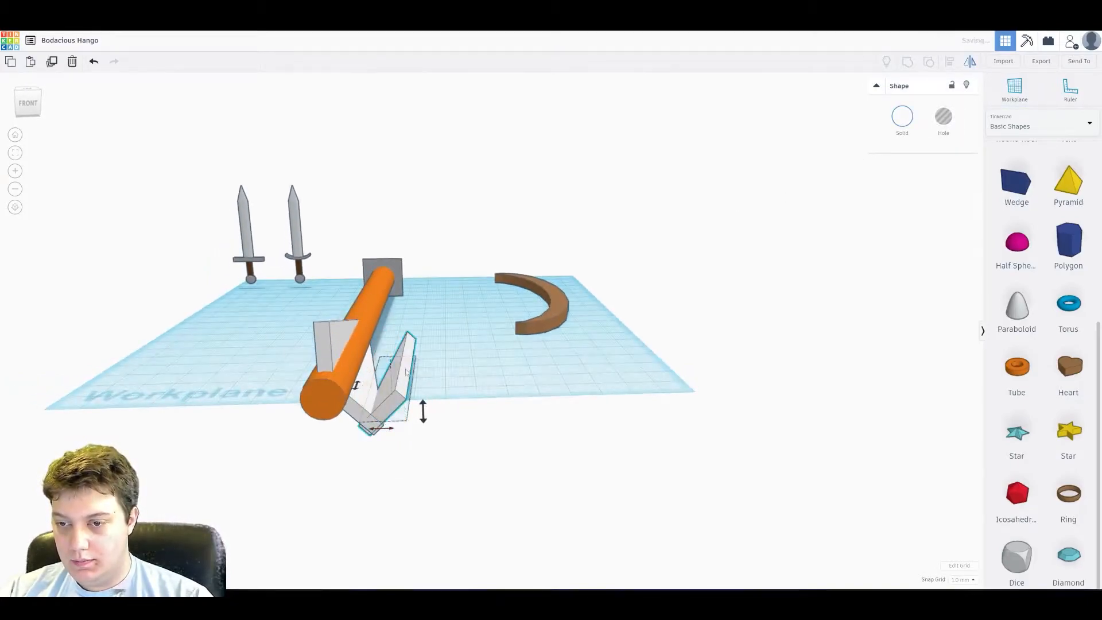
# Move the mirrored fletching against the opposite lower side of the shaft and fine-tune its position to match the other one.
pyautogui.click(382, 376)
pyautogui.moveTo(382, 376); pyautogui.dragTo(326, 374)
pyautogui.moveTo(325, 373)
pyautogui.mouseDown(button='right')
pyautogui.moveTo(399, 320)
pyautogui.moveTo(334, 363)
pyautogui.mouseUp(button='right')
pyautogui.hotkey('ctrl', 'z')
pyautogui.moveTo(335, 363); pyautogui.dragTo(313, 367)
pyautogui.moveTo(313, 368); pyautogui.dragTo(344, 415, button='right')
pyautogui.moveTo(343, 415); pyautogui.dragTo(336, 415)
pyautogui.moveTo(335, 415); pyautogui.dragTo(638, 307, button='right')
pyautogui.moveTo(637, 307); pyautogui.dragTo(652, 310)
pyautogui.moveTo(651, 311); pyautogui.dragTo(345, 367, button='right')
pyautogui.keyDown('shift'); pyautogui.click(345, 368); pyautogui.keyUp('shift')
pyautogui.moveTo(345, 368); pyautogui.dragTo(349, 364)
pyautogui.click(731, 281)
pyautogui.moveTo(349, 364); pyautogui.dragTo(575, 451, button='right')
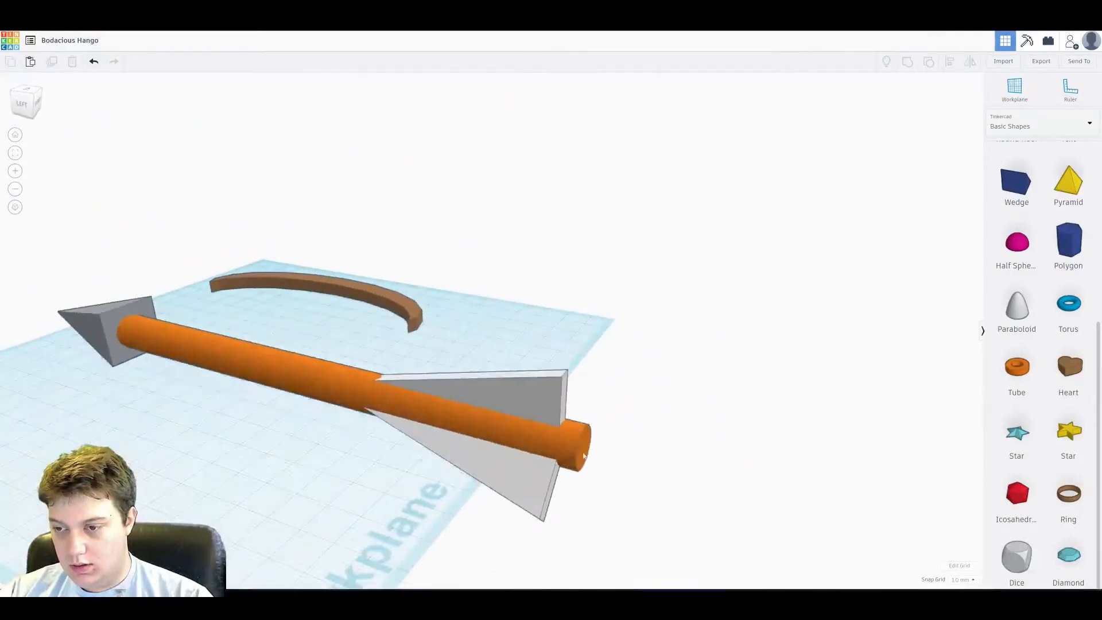
# Extend the shaft's rear end slightly and group the shaft, arrowhead and all fletchings into one arrow.
pyautogui.click(574, 450)
pyautogui.moveTo(581, 479); pyautogui.dragTo(596, 484)
pyautogui.keyDown('shift'); pyautogui.click(107, 331); pyautogui.keyUp('shift')
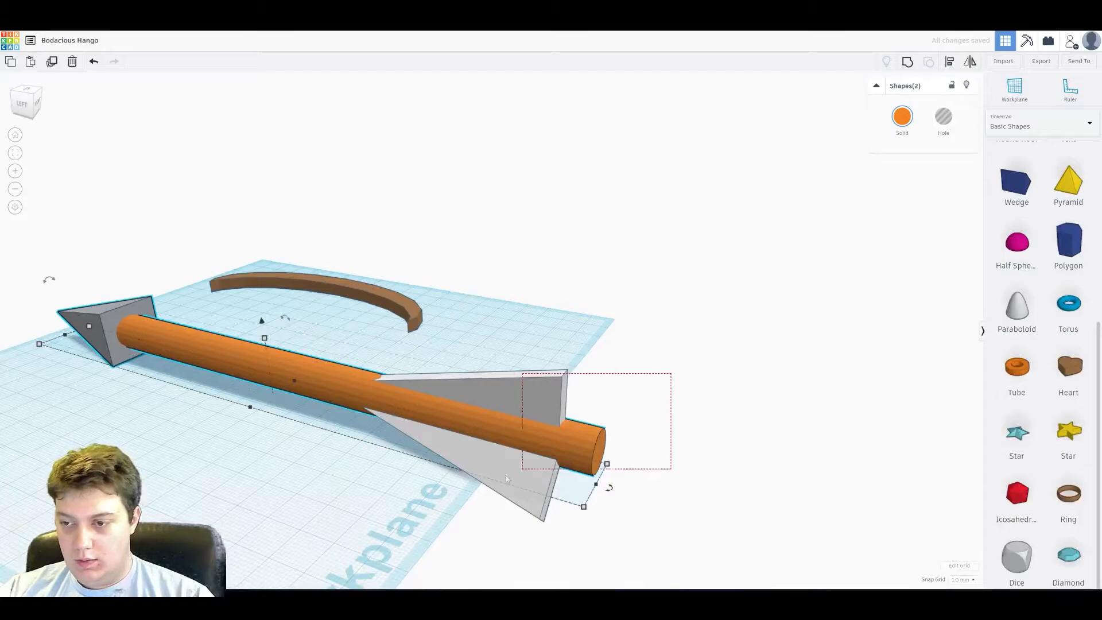
pyautogui.keyDown('shift'); pyautogui.moveTo(488, 487); pyautogui.dragTo(489, 489); pyautogui.keyUp('shift')
pyautogui.keyDown('shift'); pyautogui.click(121, 314); pyautogui.keyUp('shift')
pyautogui.click(907, 62)
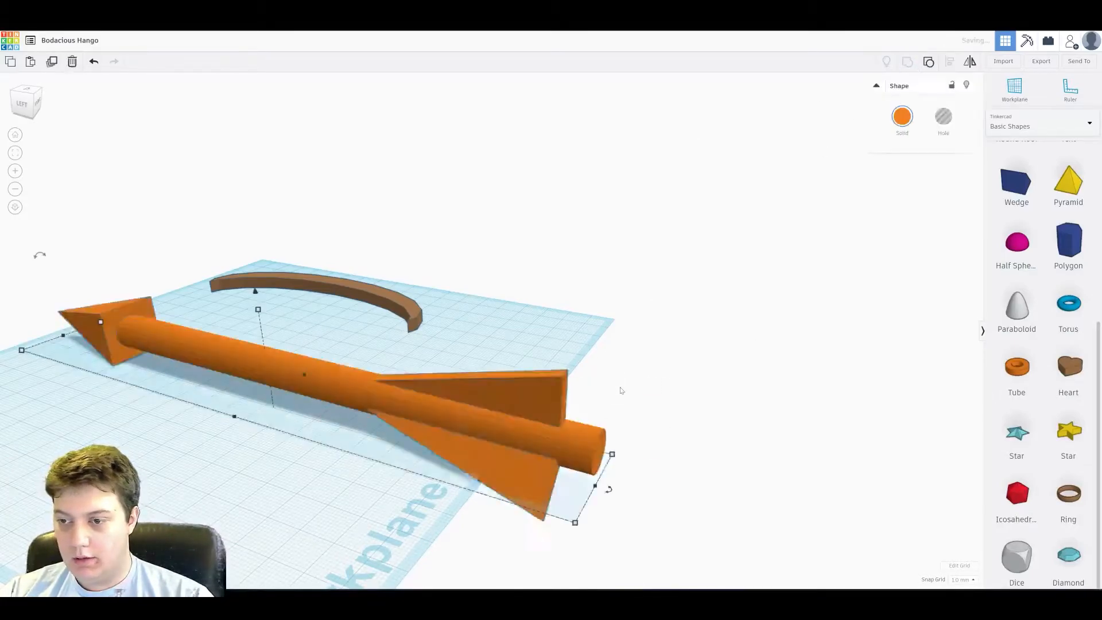
# Enable Multicolor on the grouped arrow and recolour its shaft light tan.
pyautogui.click(902, 116)
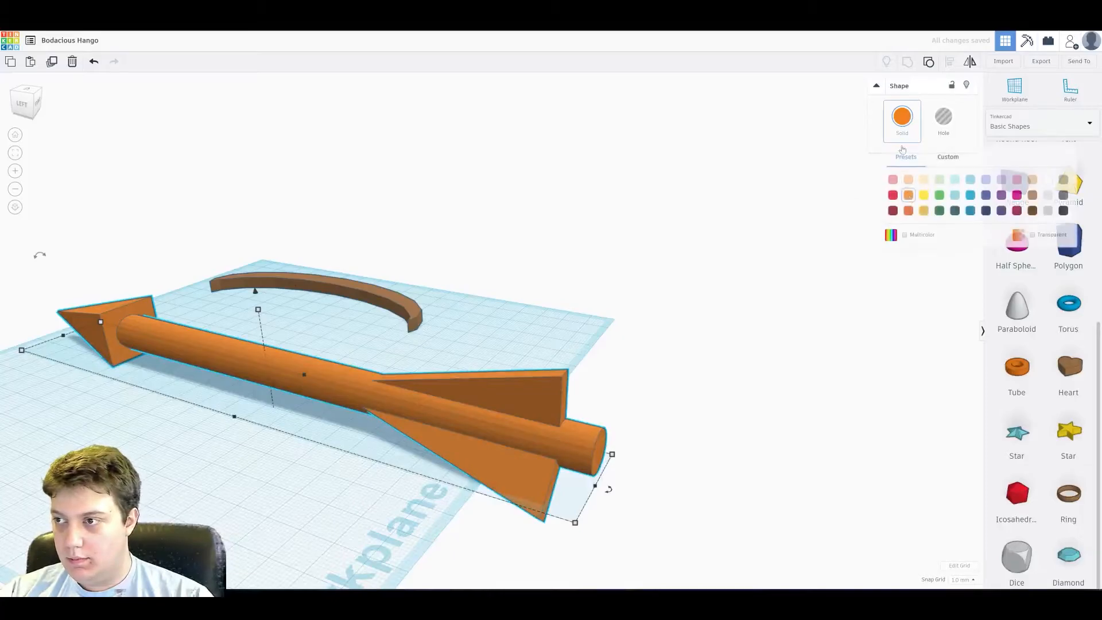
pyautogui.click(910, 236)
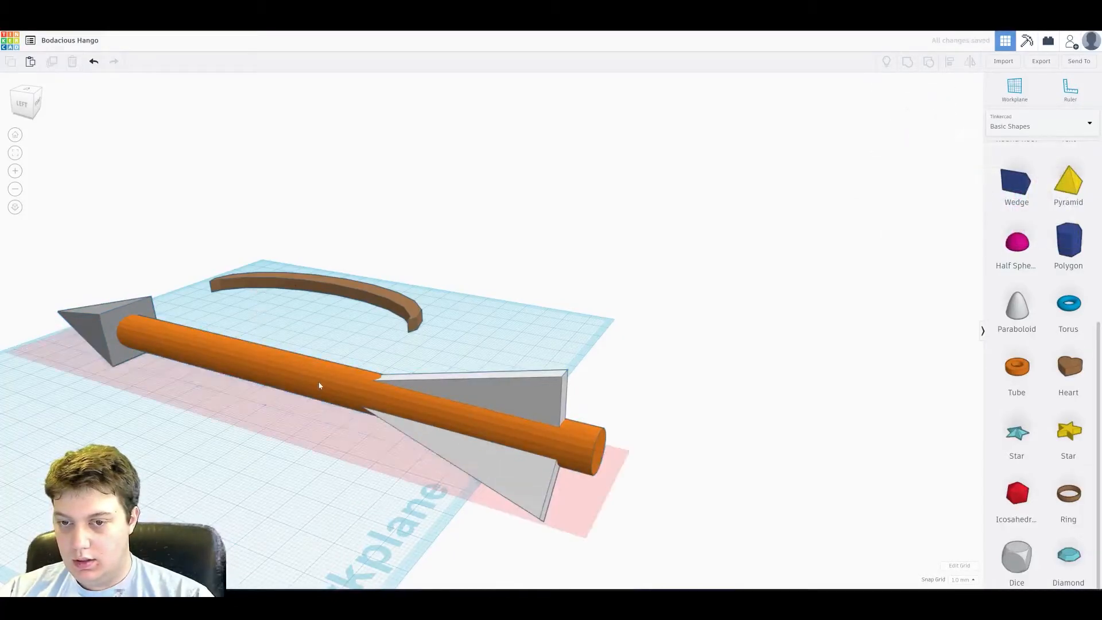
pyautogui.click(897, 120)
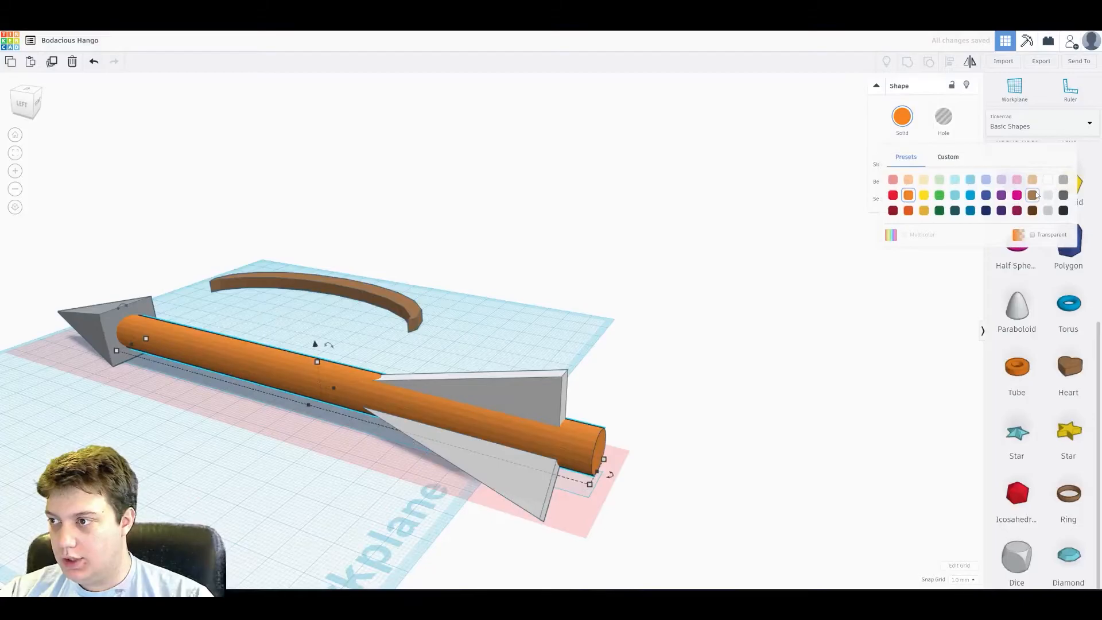
pyautogui.click(1034, 196)
pyautogui.click(905, 126)
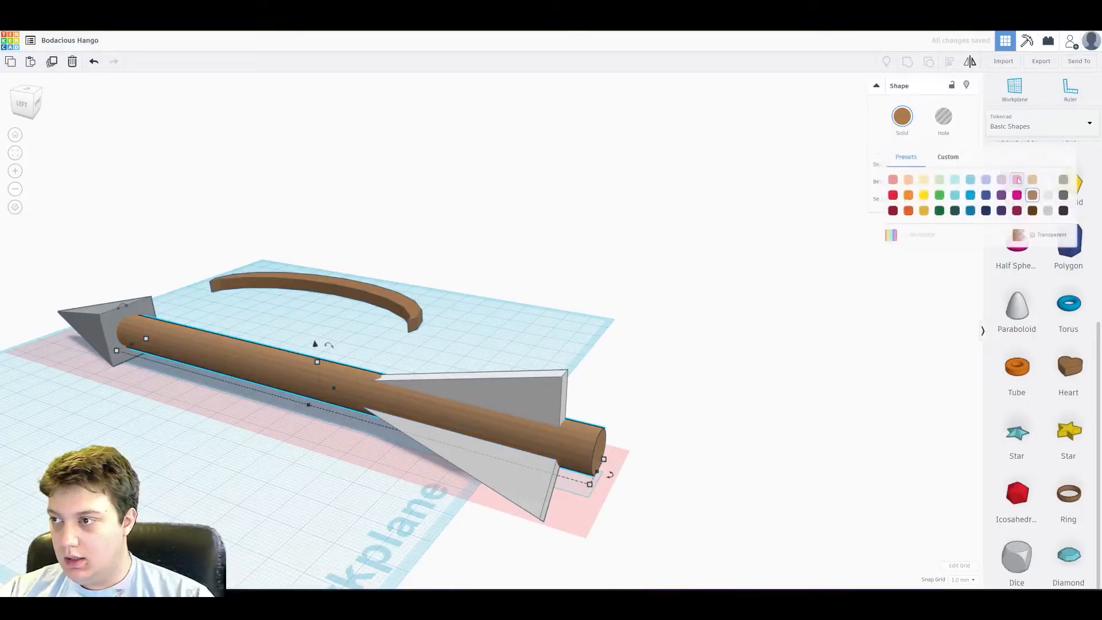
pyautogui.keyDown('shift'); pyautogui.click(533, 433); pyautogui.keyUp('shift')
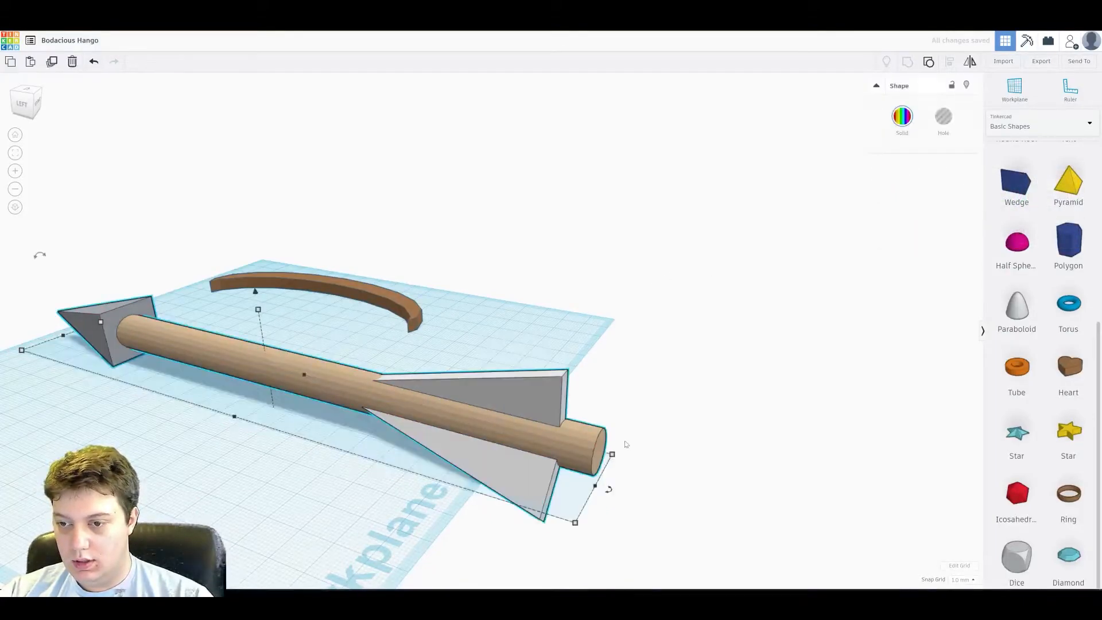
# Scale the arrow down and move it beside the inner side of the brown bow.
pyautogui.keyDown('shift'); pyautogui.moveTo(259, 310); pyautogui.dragTo(270, 379); pyautogui.keyUp('shift')
pyautogui.moveTo(364, 424); pyautogui.dragTo(648, 503)
pyautogui.moveTo(534, 410); pyautogui.dragTo(386, 422, button='right')
pyautogui.moveTo(335, 524); pyautogui.dragTo(356, 402)
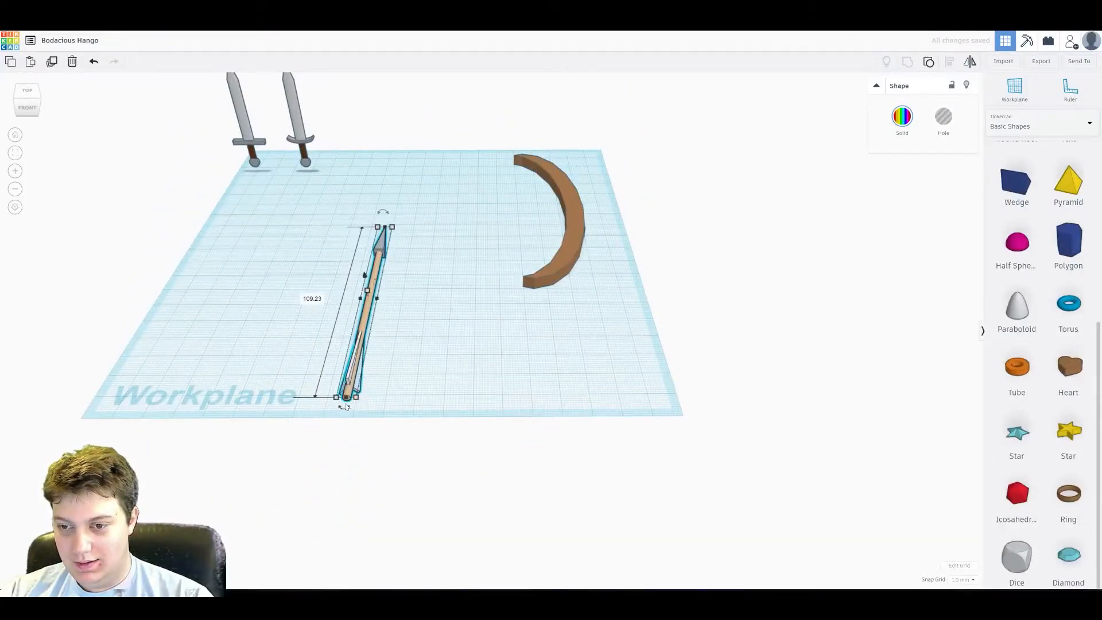
pyautogui.hotkey('ctrl', 'z')
pyautogui.moveTo(315, 527); pyautogui.dragTo(329, 447)
pyautogui.moveTo(356, 345); pyautogui.dragTo(503, 228)
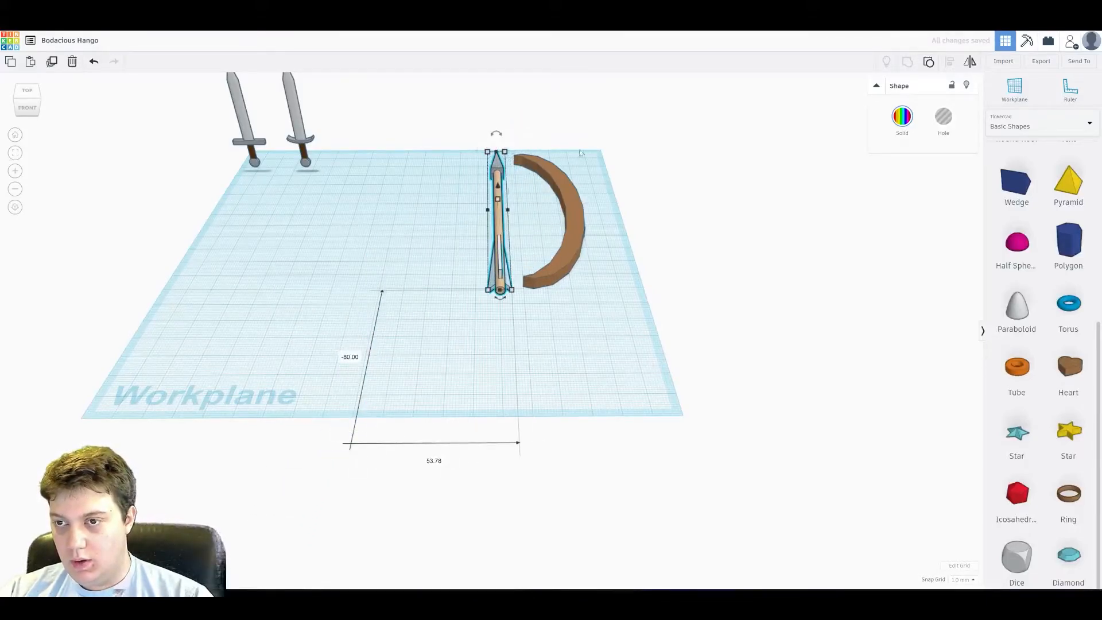
# Rotate the arrow -90° about the vertical axis and position it across the middle of the bow.
pyautogui.moveTo(580, 151); pyautogui.dragTo(527, 268, button='right')
pyautogui.moveTo(539, 131); pyautogui.dragTo(538, 242)
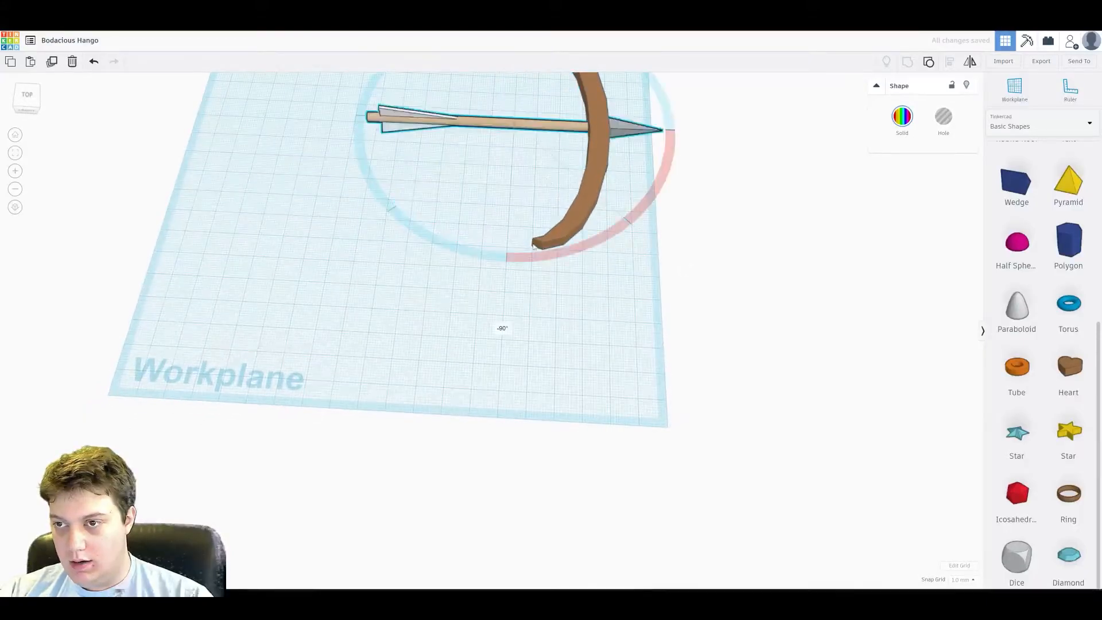
pyautogui.moveTo(687, 150)
pyautogui.mouseDown(button='right')
pyautogui.moveTo(669, 161)
pyautogui.moveTo(689, 133)
pyautogui.mouseUp(button='right')
pyautogui.moveTo(689, 133); pyautogui.dragTo(604, 244, button='middle')
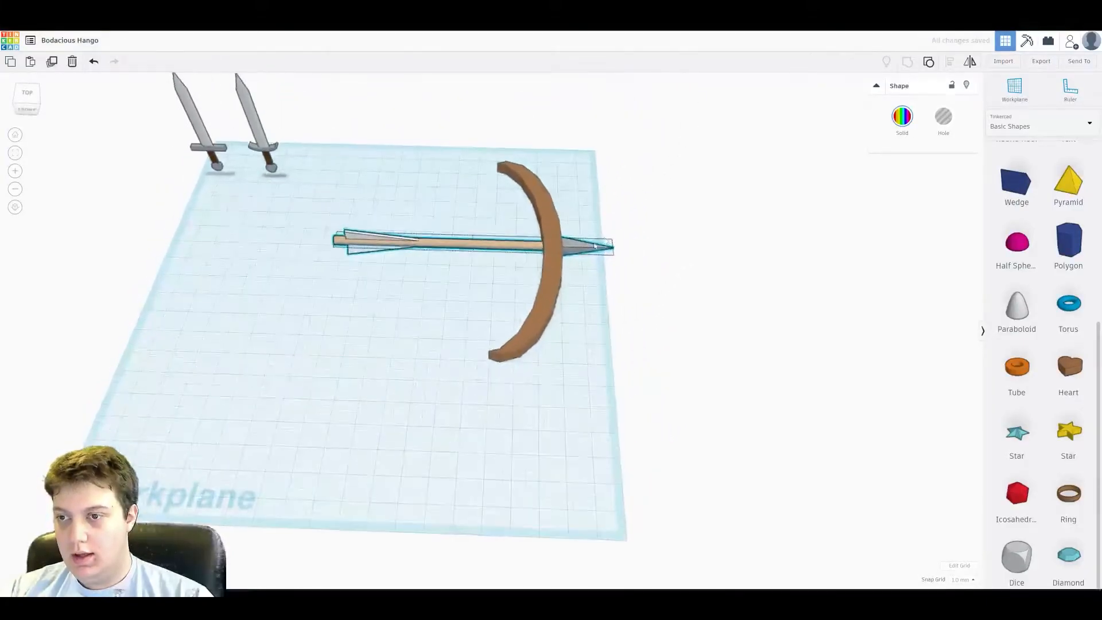
pyautogui.moveTo(526, 252); pyautogui.dragTo(548, 252)
pyautogui.moveTo(658, 283); pyautogui.dragTo(656, 379, button='right')
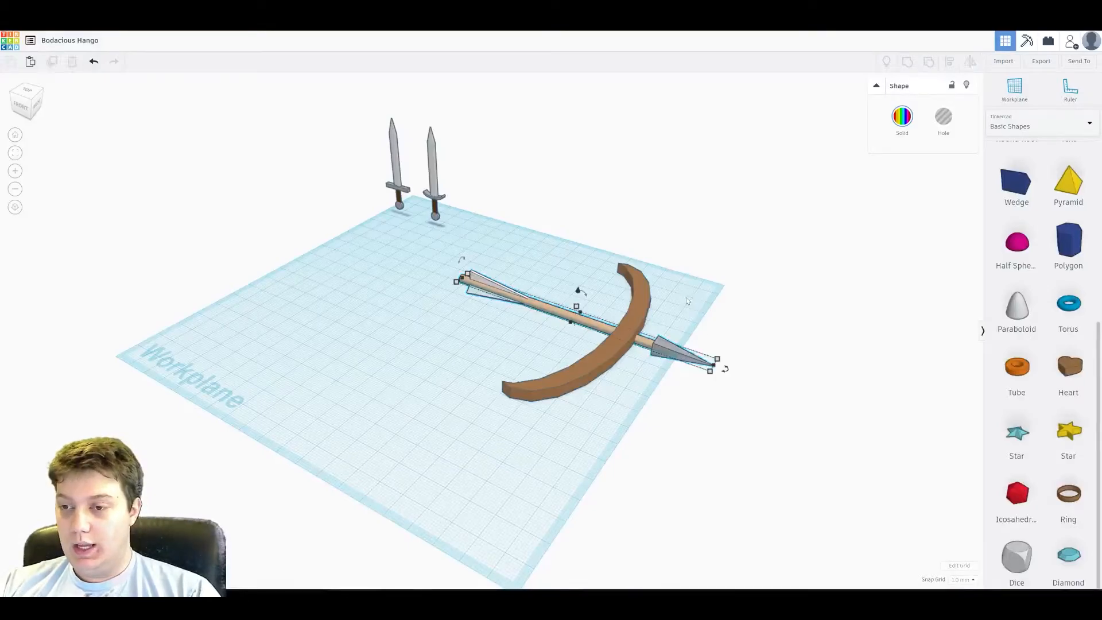
# Move the bow and arrow together next to the two swords at the back of the workplane.
pyautogui.click(514, 313)
pyautogui.moveTo(604, 341); pyautogui.dragTo(604, 307)
pyautogui.click(657, 314)
pyautogui.click(634, 300)
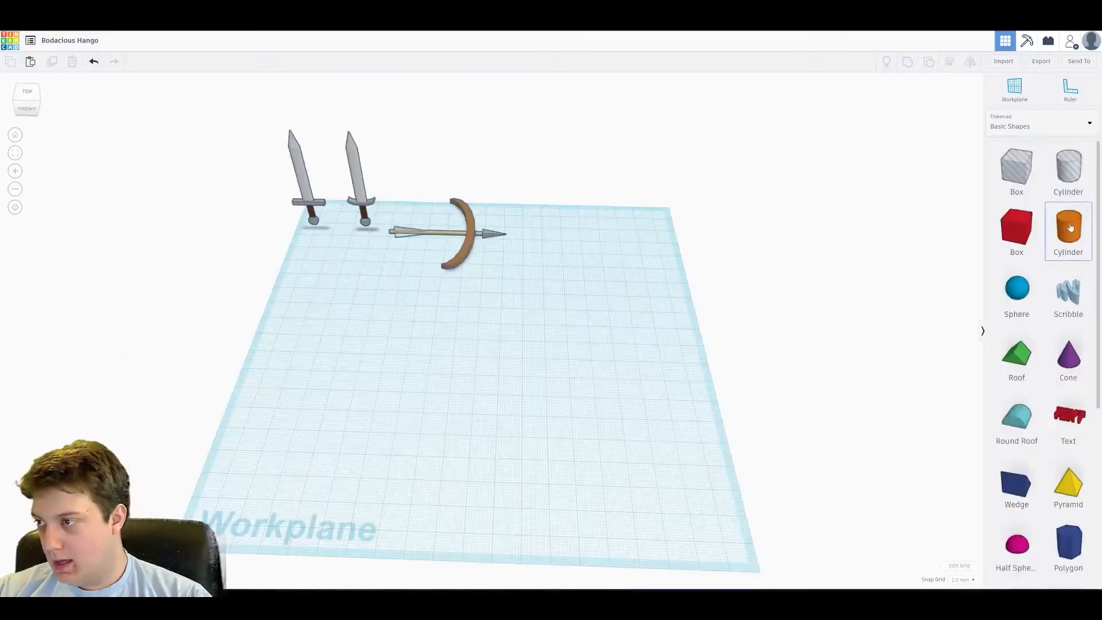
# Add a cylinder, reshape it into a large flat disc and raise it 11 mm above the workplane.
pyautogui.moveTo(1071, 228); pyautogui.dragTo(666, 529)
pyautogui.scroll(-3, 497, 224)
pyautogui.moveTo(484, 167); pyautogui.dragTo(504, 349)
pyautogui.moveTo(504, 349); pyautogui.dragTo(667, 317, button='right')
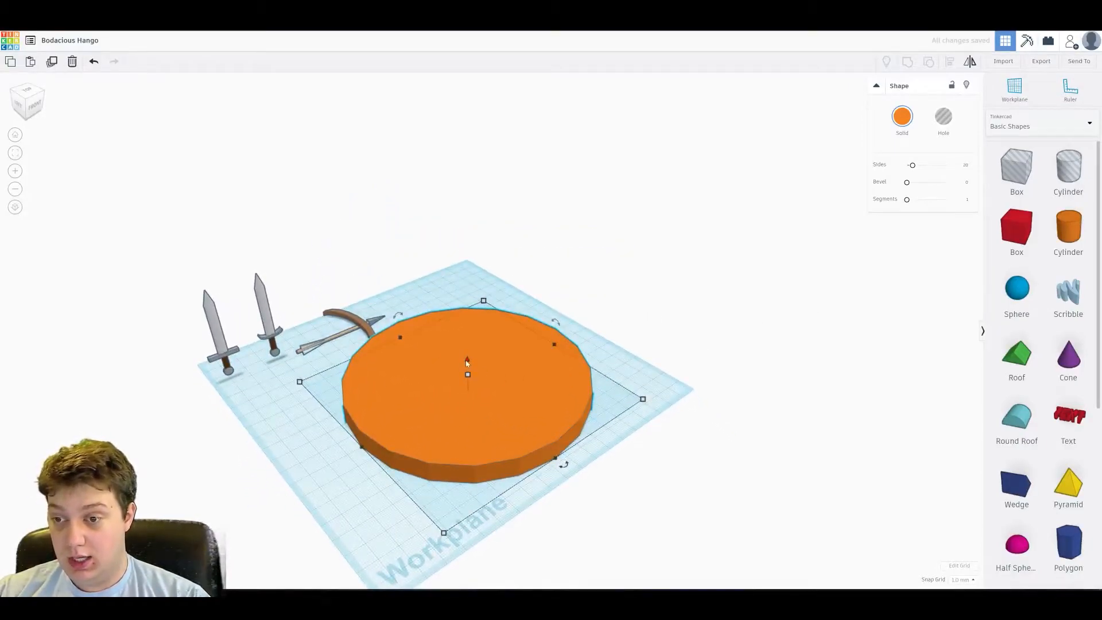
pyautogui.moveTo(467, 362); pyautogui.dragTo(468, 347)
# Add a half sphere over the disc and raise it 40 mm so it sits above the disc's top face.
pyautogui.scroll(-3, 1016, 430)
pyautogui.scroll(-3, 1016, 430)
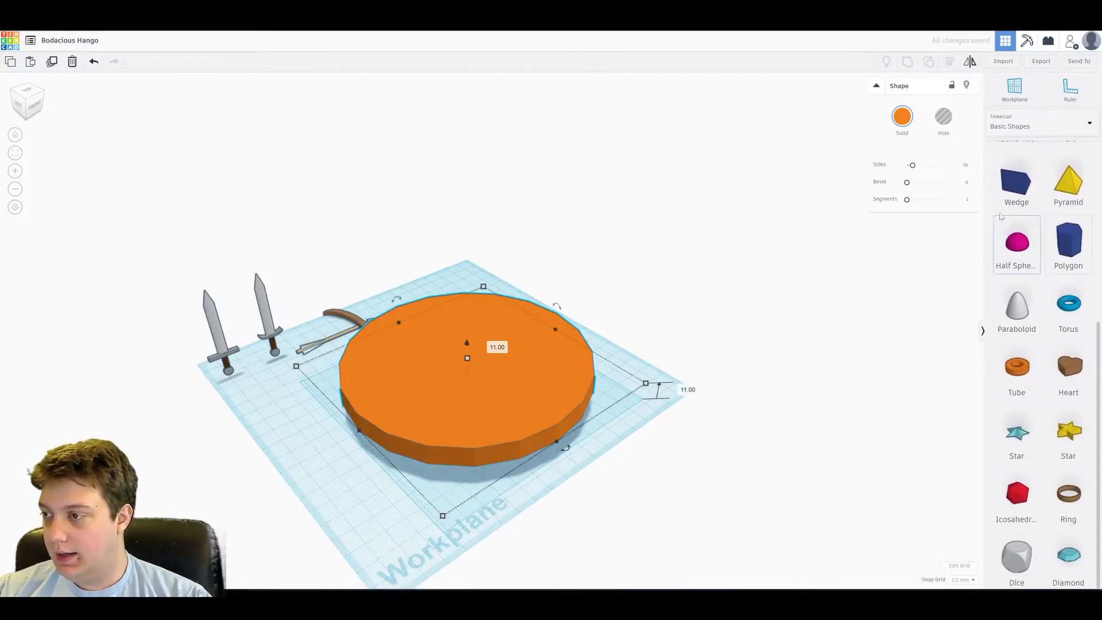
pyautogui.moveTo(1023, 250); pyautogui.dragTo(496, 365)
pyautogui.click(482, 424)
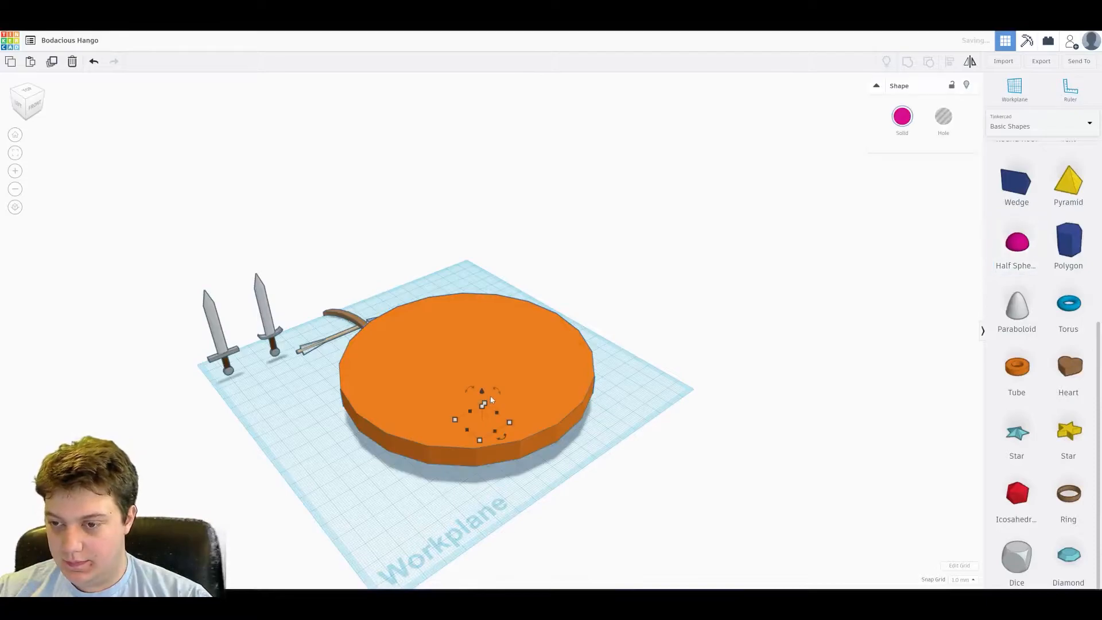
pyautogui.moveTo(483, 403); pyautogui.dragTo(519, 339)
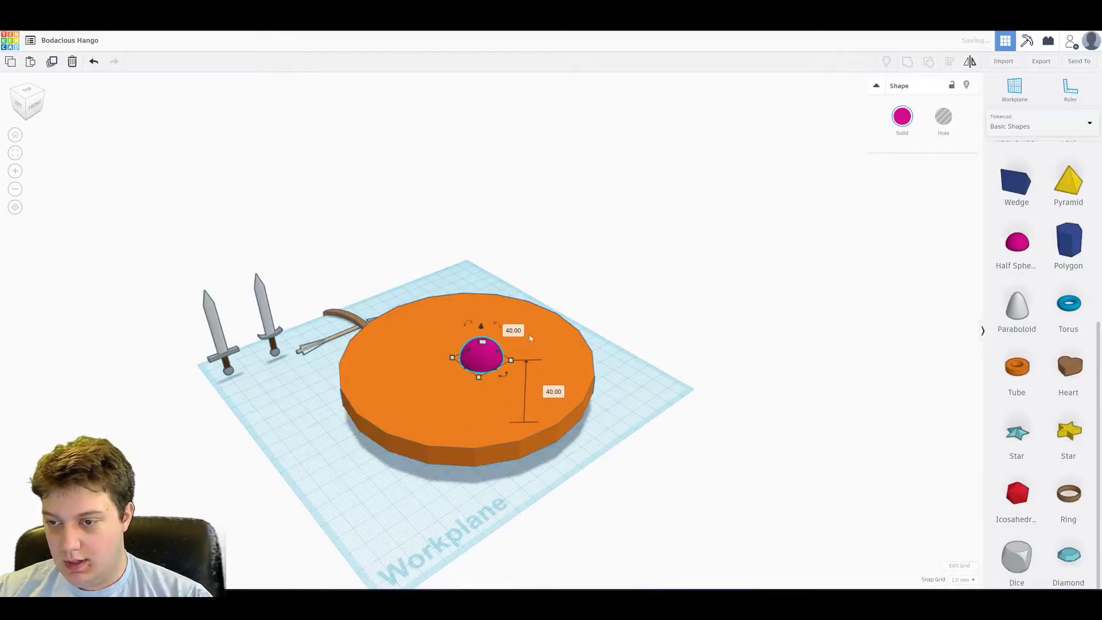
pyautogui.click(574, 344)
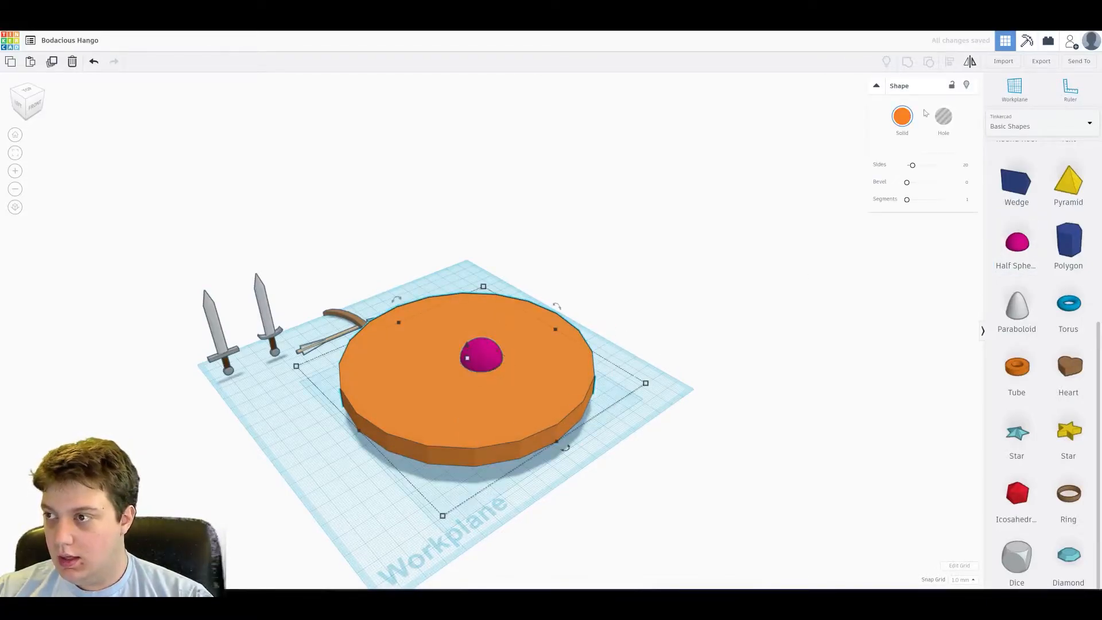
pyautogui.click(642, 290)
# Align the half sphere to the centre of the disc in both horizontal directions.
pyautogui.moveTo(571, 340); pyautogui.dragTo(652, 354, button='right')
pyautogui.moveTo(653, 354); pyautogui.dragTo(516, 419)
pyautogui.click(945, 64)
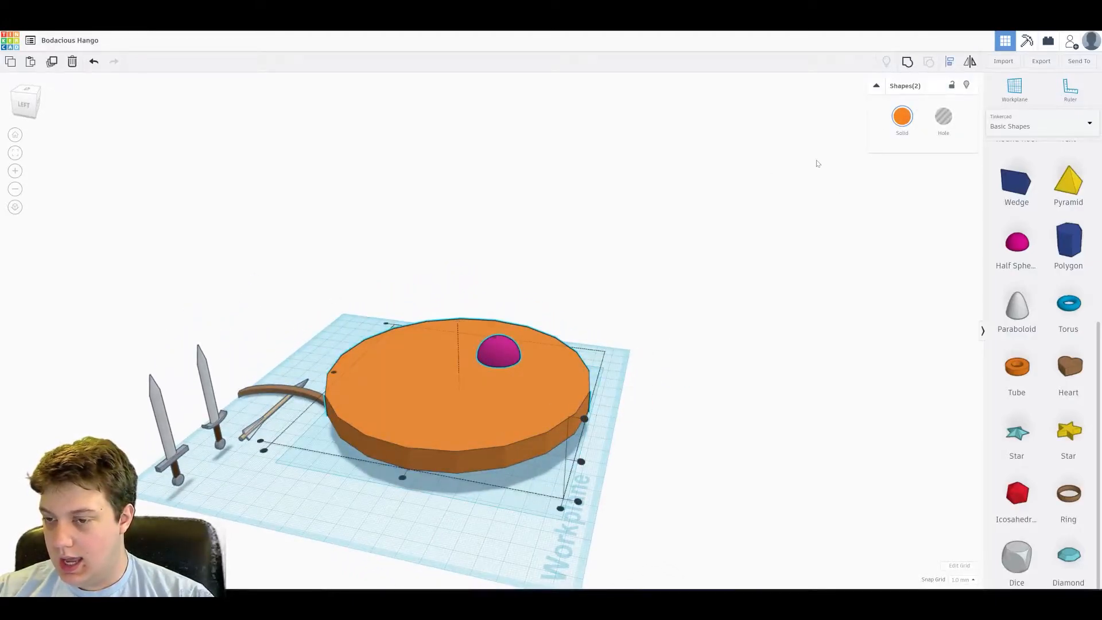
pyautogui.click(403, 477)
pyautogui.moveTo(670, 384); pyautogui.dragTo(540, 464, button='right')
pyautogui.click(561, 452)
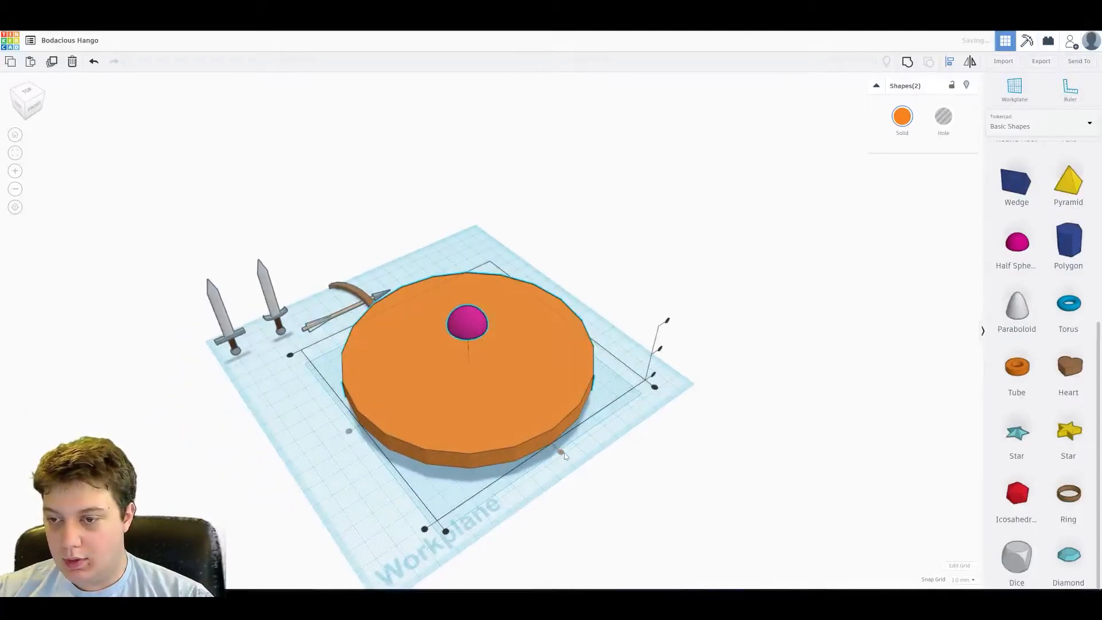
pyautogui.moveTo(465, 382); pyautogui.dragTo(552, 312, button='right')
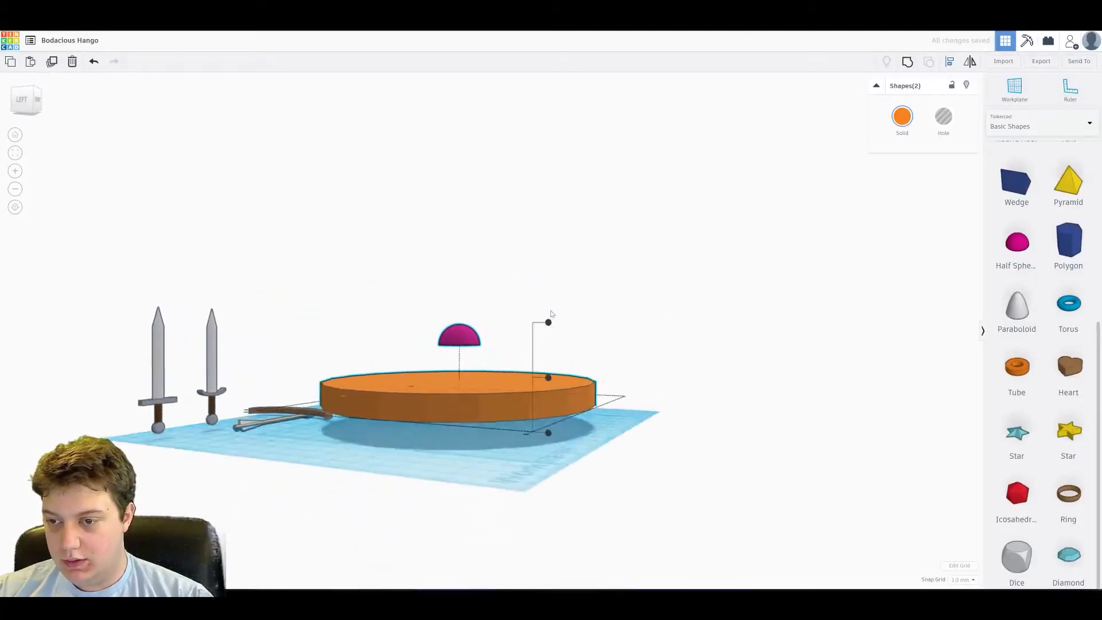
# Lower the half sphere onto the disc's top face and enlarge it slightly.
pyautogui.click(482, 360)
pyautogui.click(469, 325)
pyautogui.moveTo(460, 308); pyautogui.dragTo(458, 347)
pyautogui.moveTo(458, 346); pyautogui.dragTo(598, 241, button='right')
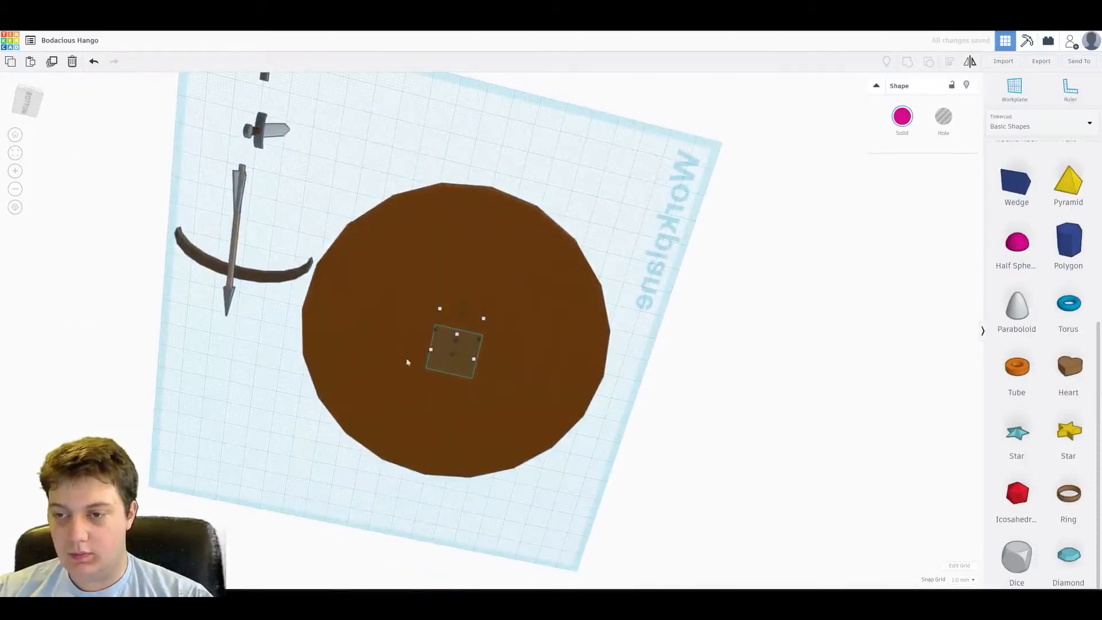
pyautogui.moveTo(551, 253); pyautogui.dragTo(503, 377, button='right')
pyautogui.moveTo(473, 382); pyautogui.dragTo(482, 389)
pyautogui.moveTo(502, 374); pyautogui.dragTo(469, 352, button='right')
# Recolour the half sphere light grey and the disc brown.
pyautogui.click(470, 356)
pyautogui.click(902, 117)
pyautogui.click(1048, 211)
pyautogui.click(564, 386)
pyautogui.click(902, 116)
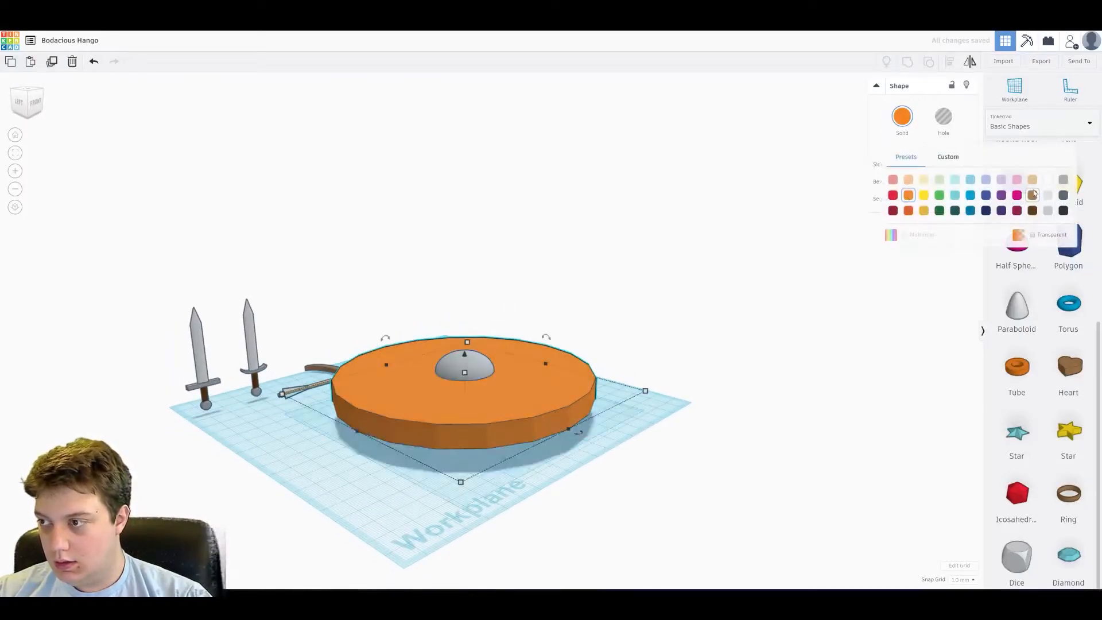
pyautogui.click(1033, 195)
pyautogui.click(675, 298)
# Reduce how far the grey dome protrudes from the brown disc's top face.
pyautogui.moveTo(539, 384); pyautogui.dragTo(522, 431, button='right')
pyautogui.click(468, 329)
pyautogui.moveTo(467, 329); pyautogui.dragTo(495, 337, button='right')
pyautogui.moveTo(460, 406); pyautogui.dragTo(595, 303, button='right')
pyautogui.click(588, 306)
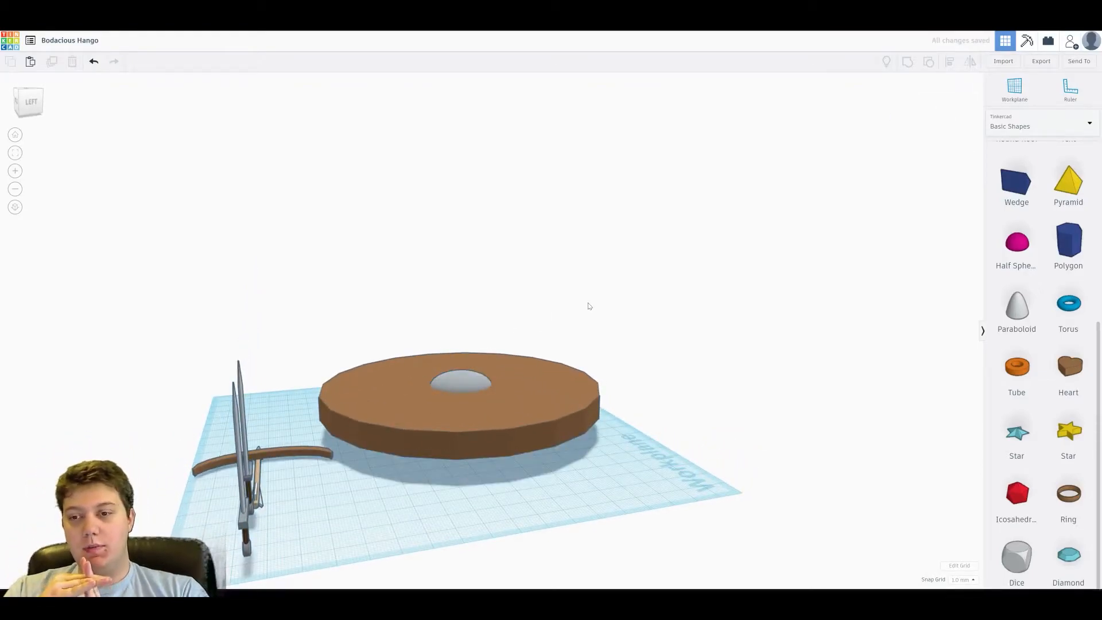
pyautogui.moveTo(451, 294); pyautogui.dragTo(421, 328, button='right')
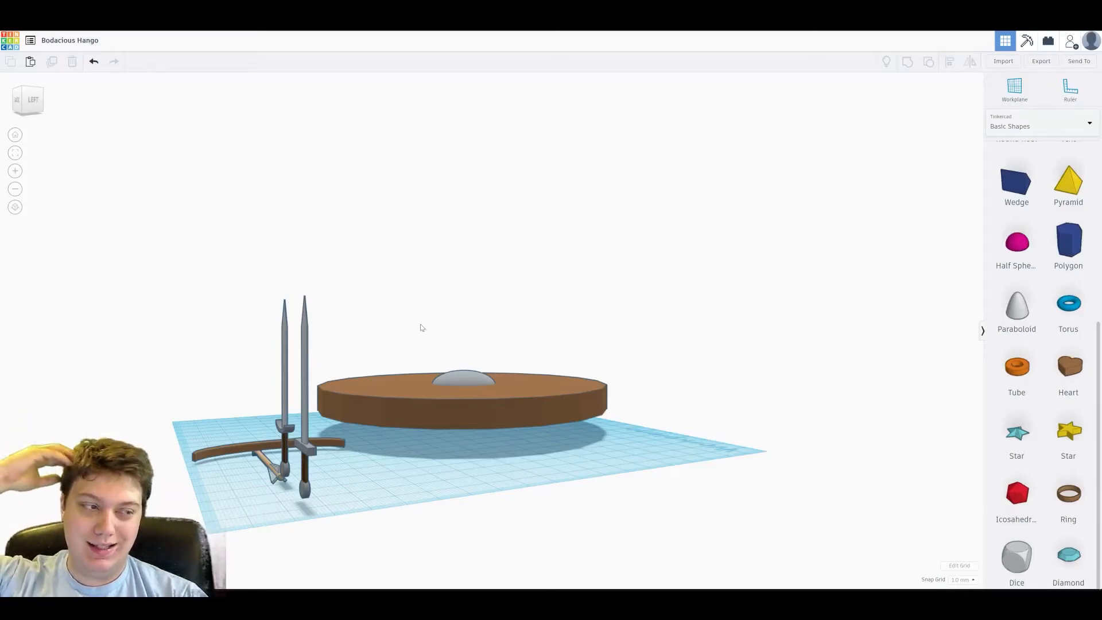
# Group the disc and dome into one shield and enable Multicolor on it.
pyautogui.moveTo(472, 308); pyautogui.dragTo(516, 382, button='right')
pyautogui.click(612, 379)
pyautogui.click(902, 117)
pyautogui.click(906, 235)
# Rotate the shield so it stands upright on its edge.
pyautogui.moveTo(533, 336); pyautogui.dragTo(483, 236)
pyautogui.click(482, 236)
pyautogui.moveTo(483, 238); pyautogui.dragTo(332, 391, button='right')
pyautogui.moveTo(494, 322); pyautogui.dragTo(387, 354, button='right')
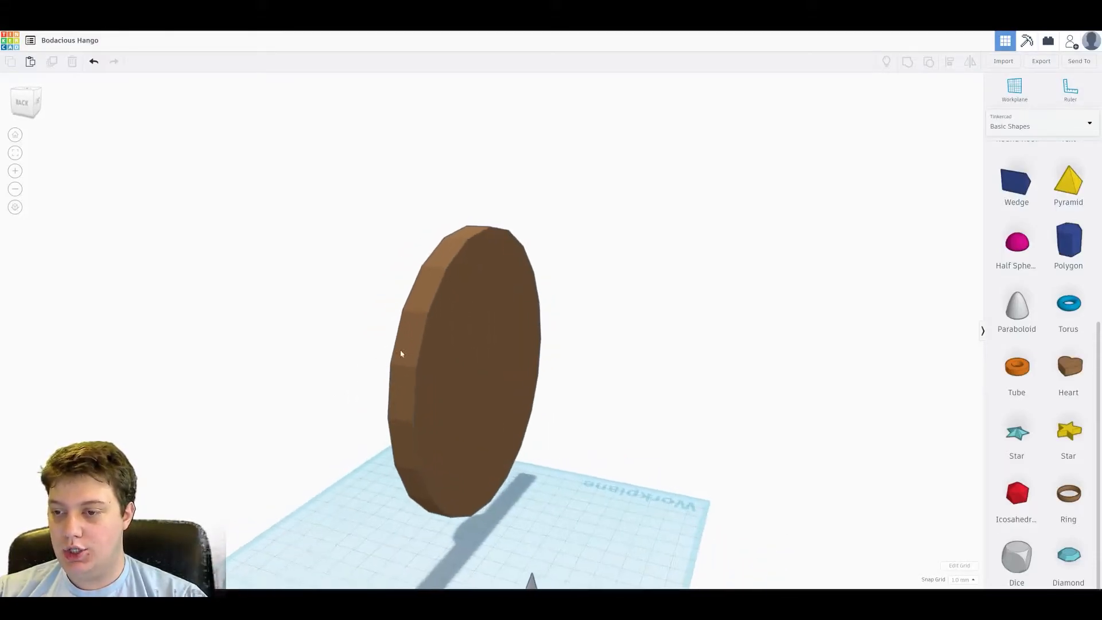
# Add a cylinder on the workplane near the shield and rotate it to lie horizontally.
pyautogui.moveTo(922, 396); pyautogui.dragTo(709, 443, button='right')
pyautogui.scroll(5, 1057, 310)
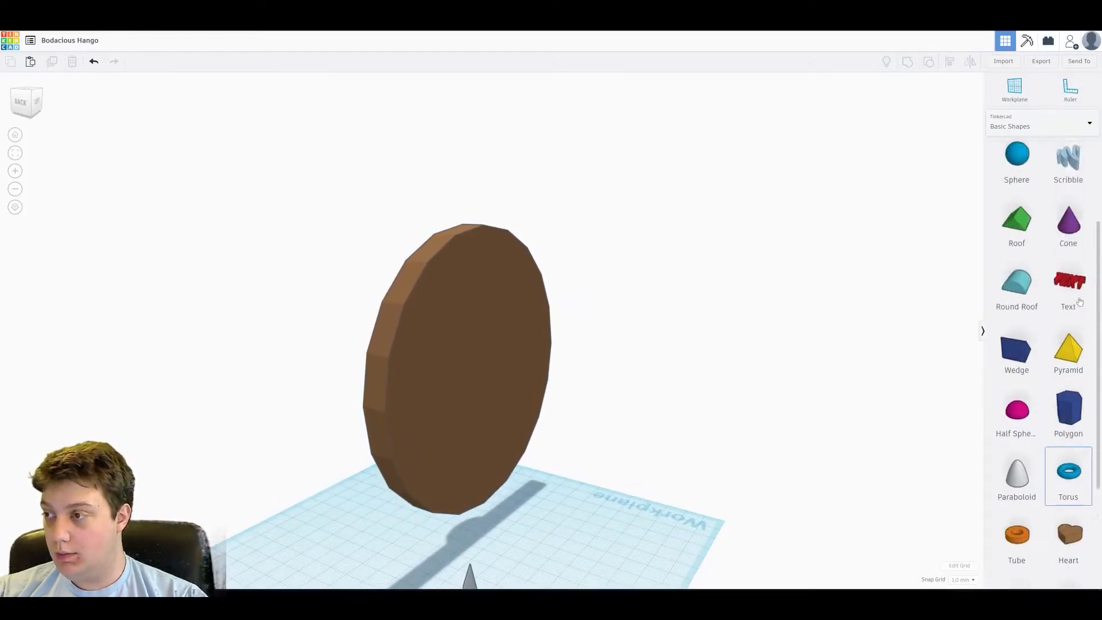
pyautogui.moveTo(1068, 227); pyautogui.dragTo(488, 544)
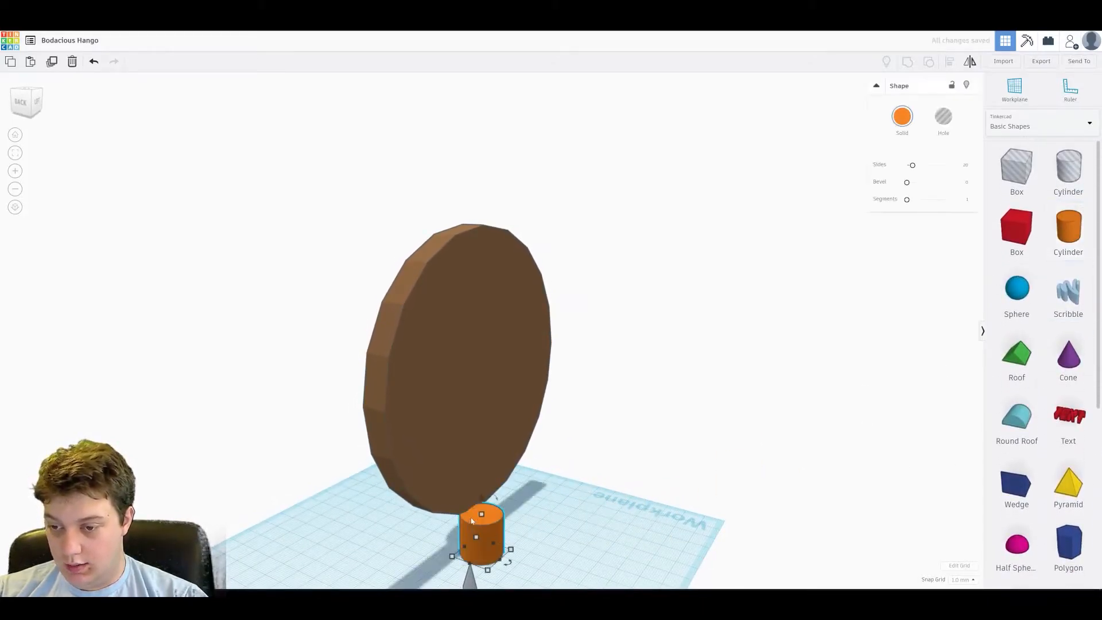
pyautogui.moveTo(490, 422); pyautogui.dragTo(505, 347)
pyautogui.hotkey('ctrl', 'z')
pyautogui.click(491, 542)
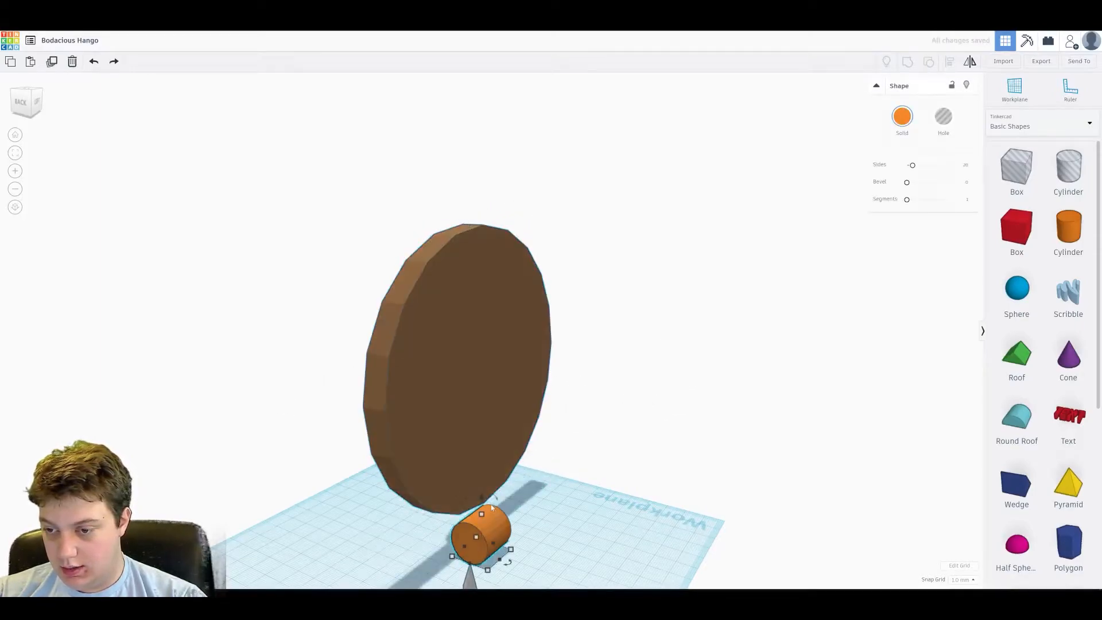
# Raise the horizontal cylinder to the middle of the shield's back face and lengthen it into a handle.
pyautogui.moveTo(479, 497); pyautogui.dragTo(574, 357)
pyautogui.keyDown('alt'); pyautogui.moveTo(403, 427); pyautogui.dragTo(373, 436); pyautogui.keyUp('alt')
pyautogui.moveTo(622, 330); pyautogui.dragTo(721, 273, button='right')
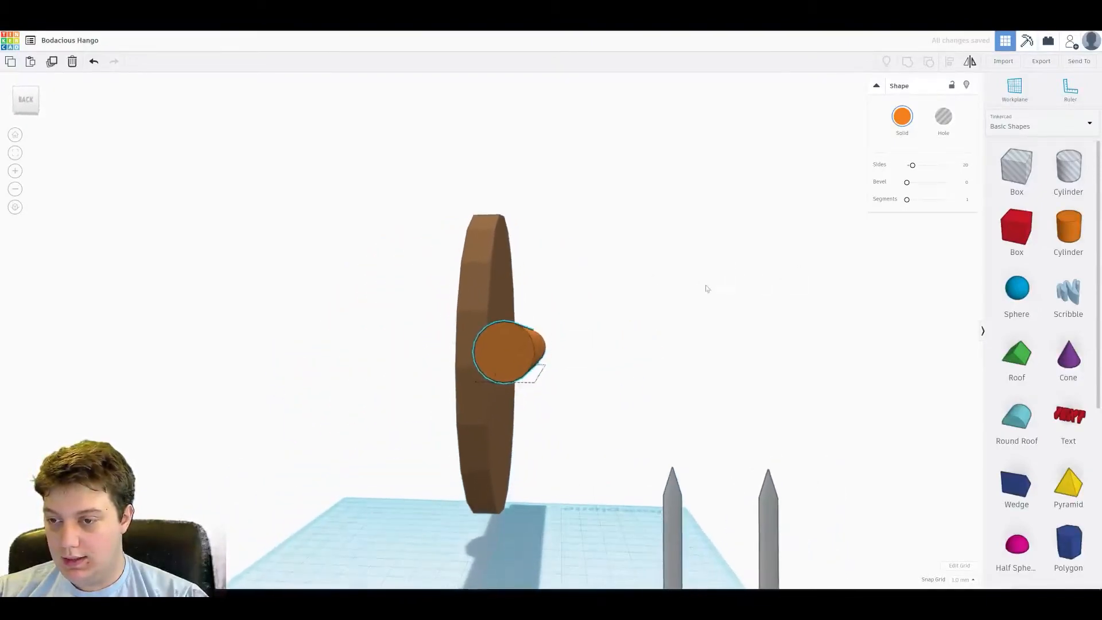
pyautogui.moveTo(519, 406)
pyautogui.mouseDown()
pyautogui.moveTo(518, 395)
pyautogui.moveTo(515, 407)
pyautogui.mouseUp()
pyautogui.click(522, 364)
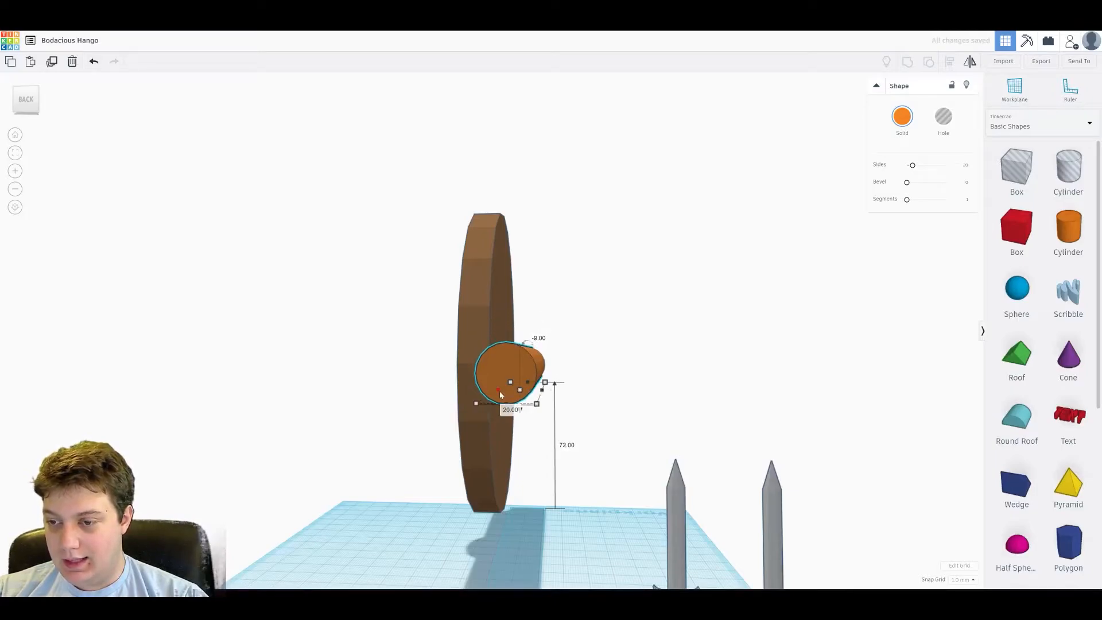
pyautogui.moveTo(489, 396); pyautogui.dragTo(647, 348, button='right')
pyautogui.click(647, 348)
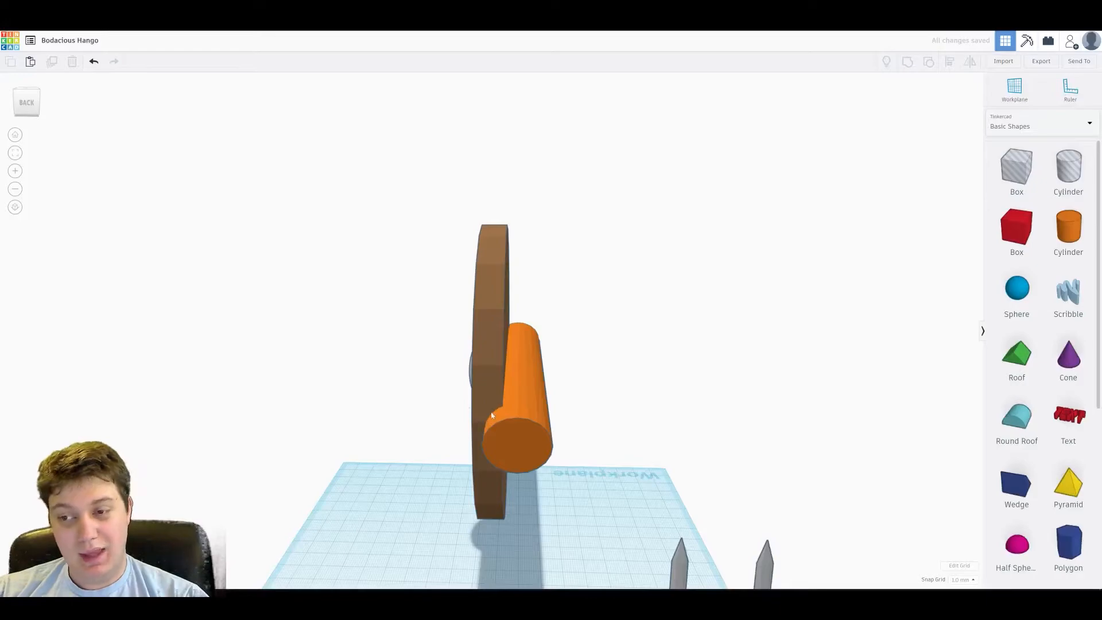
# Delete the horizontal cylinder handle from the shield's back face.
pyautogui.moveTo(485, 341); pyautogui.dragTo(487, 370, button='right')
pyautogui.click(487, 370)
pyautogui.press('Delete')
pyautogui.moveTo(643, 359); pyautogui.dragTo(612, 357, button='right')
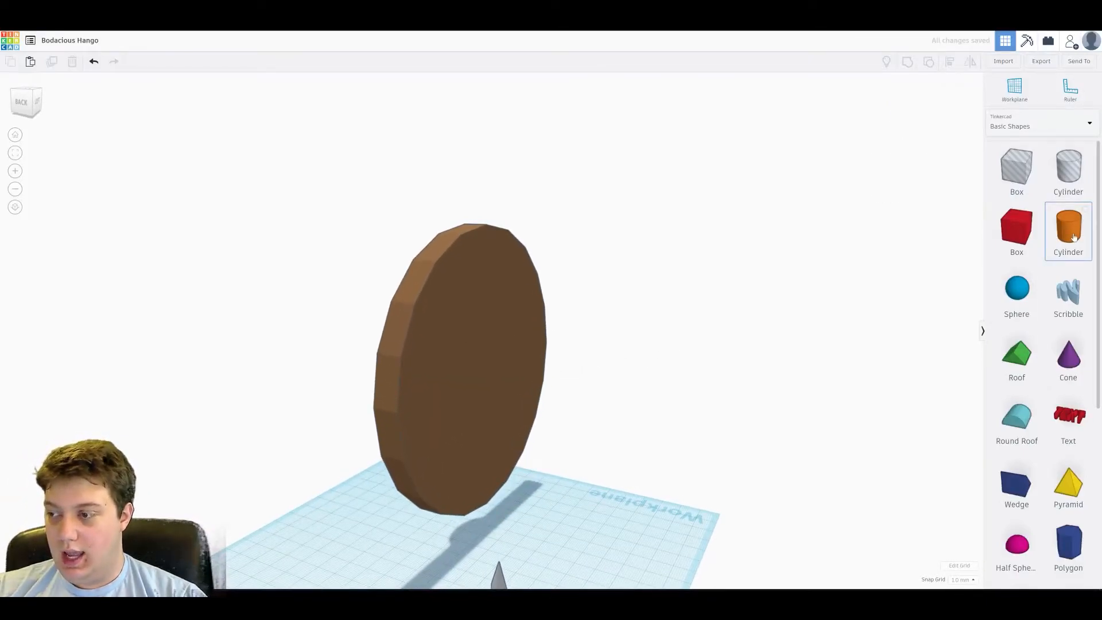
# Add a new upright cylinder behind the shield and stretch it into a tall rod beside the back face.
pyautogui.moveTo(1075, 236); pyautogui.dragTo(508, 530)
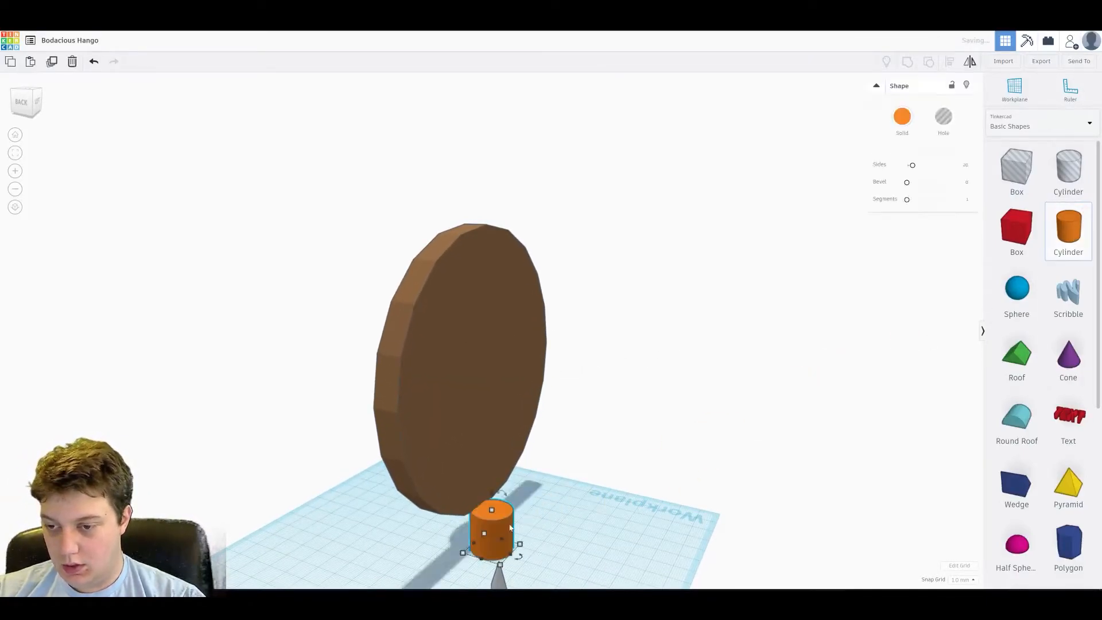
pyautogui.moveTo(491, 495); pyautogui.dragTo(505, 247)
pyautogui.moveTo(647, 291); pyautogui.dragTo(537, 302, button='right')
pyautogui.moveTo(446, 322); pyautogui.dragTo(456, 319)
# Align the tall cylinder with the shield's centre and lower it to 33 mm above the workplane.
pyautogui.moveTo(369, 197); pyautogui.dragTo(497, 379)
pyautogui.press('l')
pyautogui.click(468, 397)
pyautogui.moveTo(468, 396); pyautogui.dragTo(481, 249, button='right')
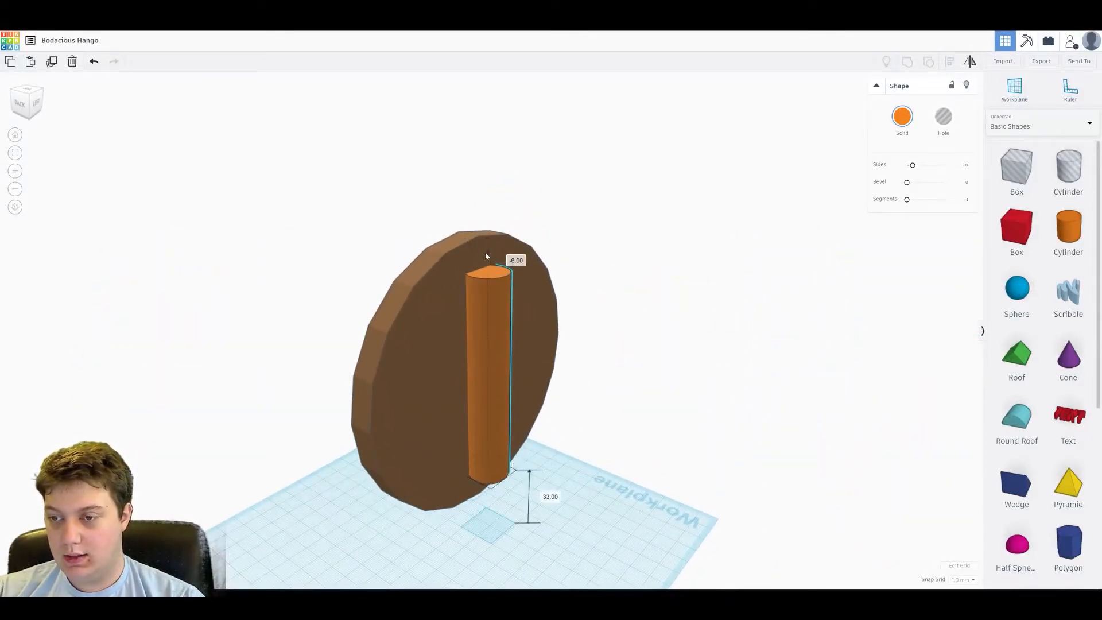
pyautogui.click(664, 339)
pyautogui.moveTo(664, 339); pyautogui.dragTo(485, 319, button='right')
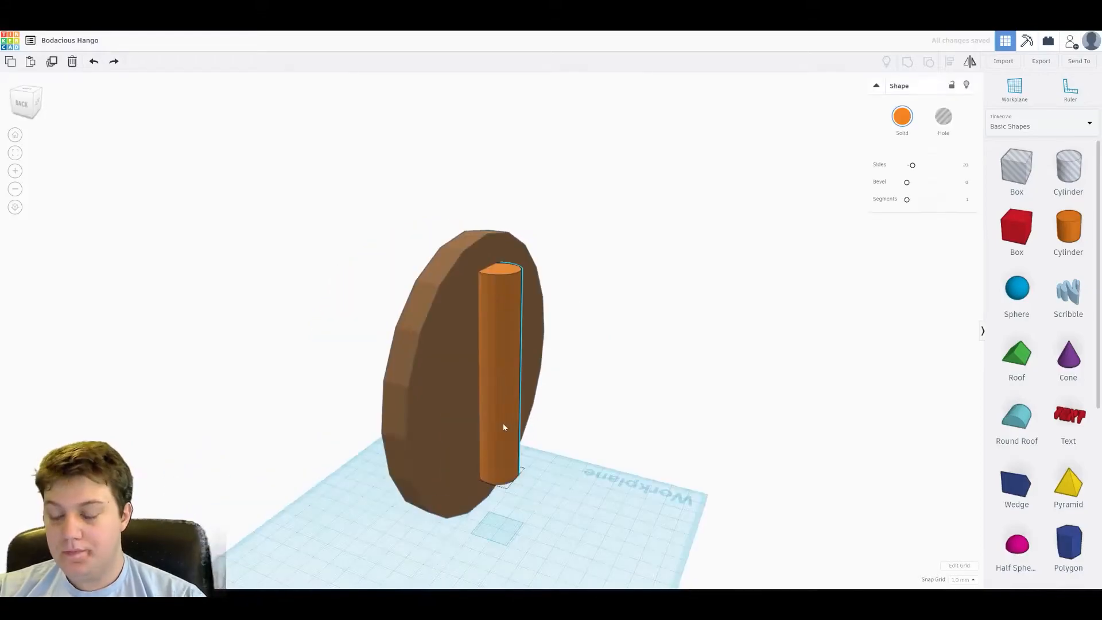
# Try to pull the cylinder 24 mm away from the shield and bridge the gap near its upper end with a box.
pyautogui.moveTo(504, 427); pyautogui.dragTo(553, 441)
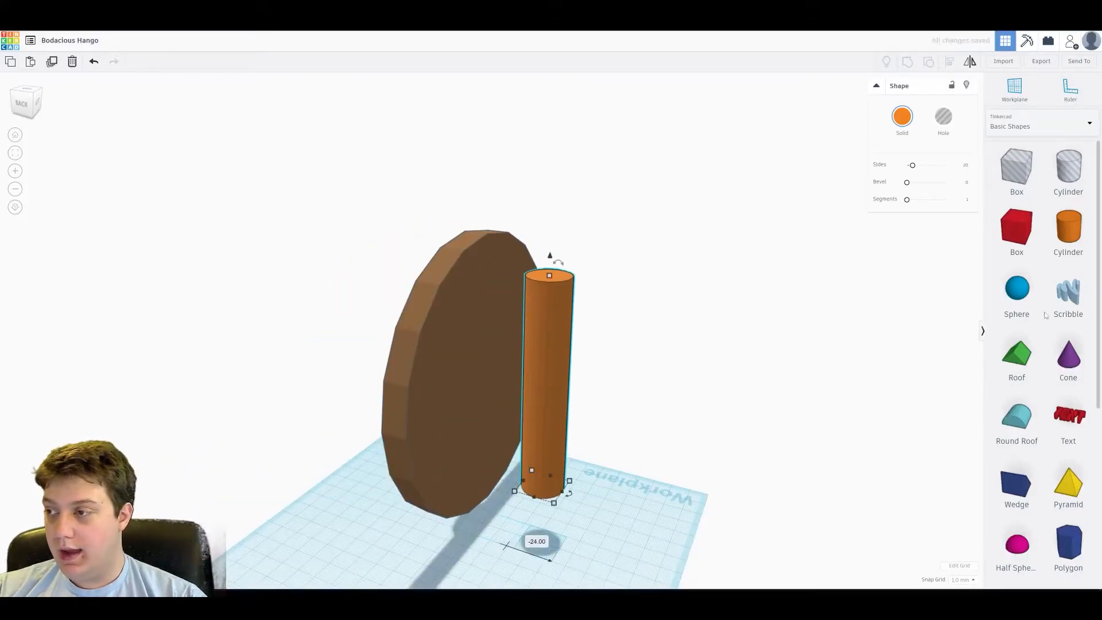
pyautogui.moveTo(1017, 227); pyautogui.dragTo(508, 517)
pyautogui.moveTo(508, 465); pyautogui.dragTo(533, 293)
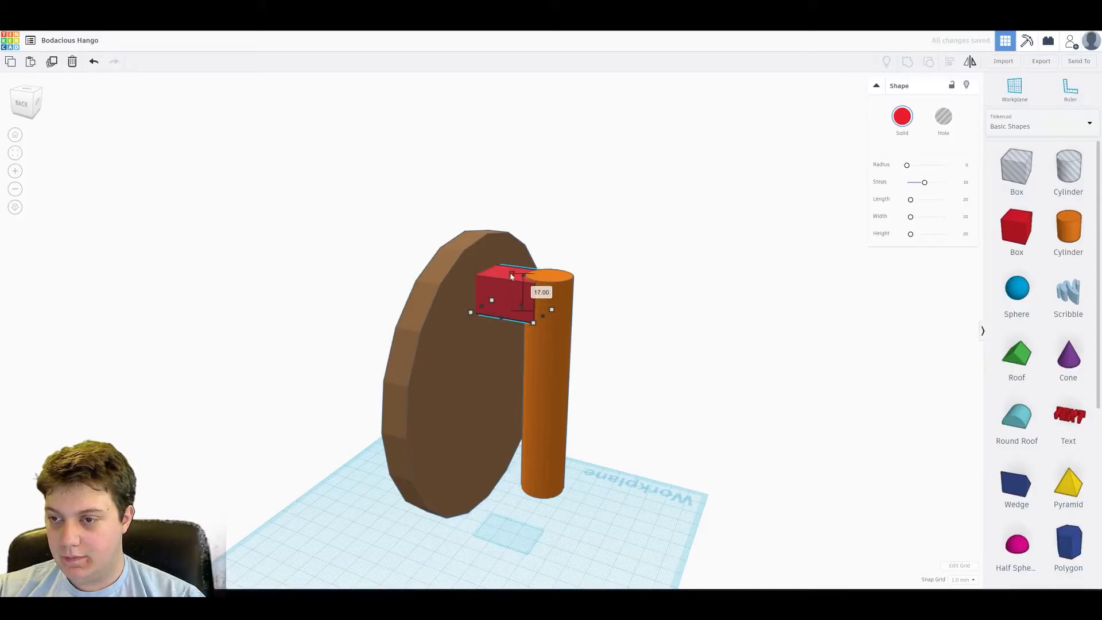
pyautogui.moveTo(627, 253); pyautogui.dragTo(496, 327, button='right')
pyautogui.moveTo(496, 327); pyautogui.dragTo(481, 344)
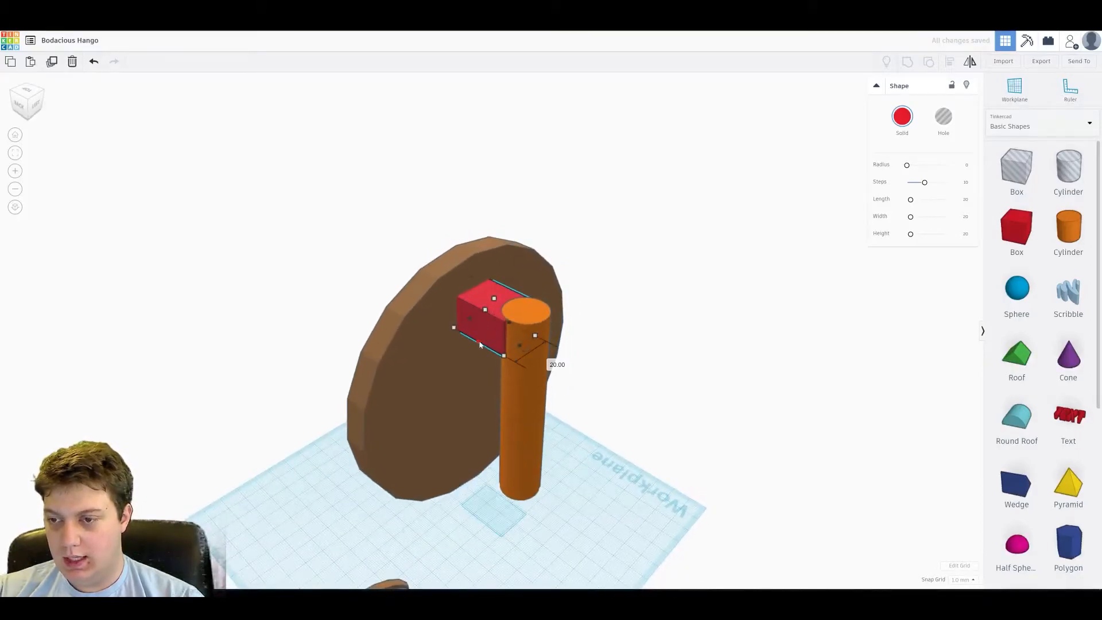
pyautogui.moveTo(560, 284); pyautogui.dragTo(451, 359, button='right')
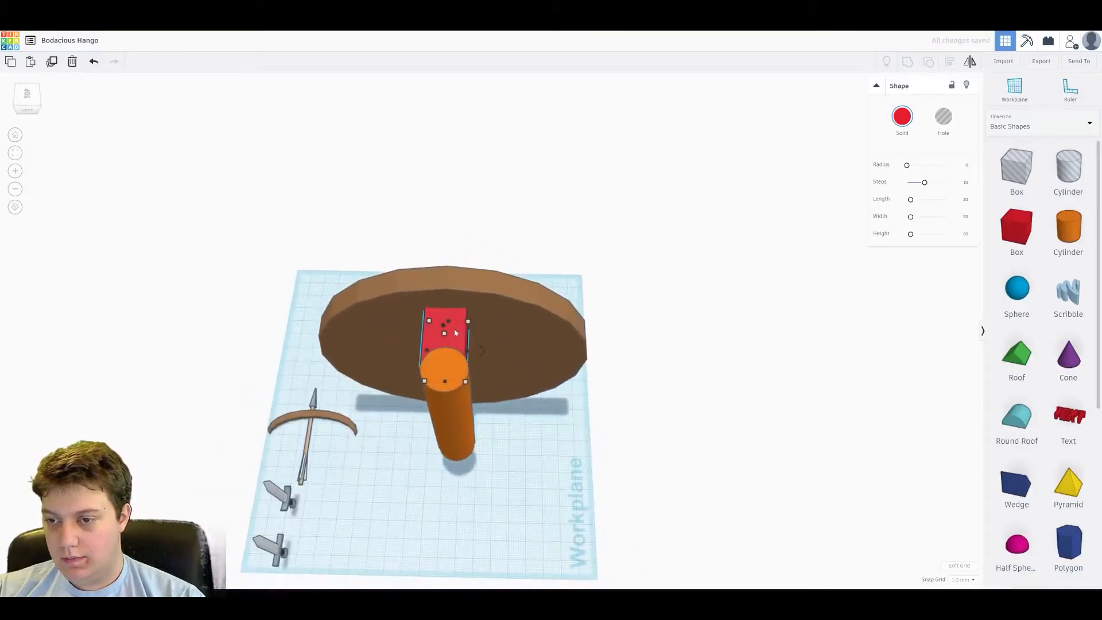
pyautogui.moveTo(456, 331); pyautogui.dragTo(460, 330)
pyautogui.moveTo(571, 229); pyautogui.dragTo(377, 175, button='right')
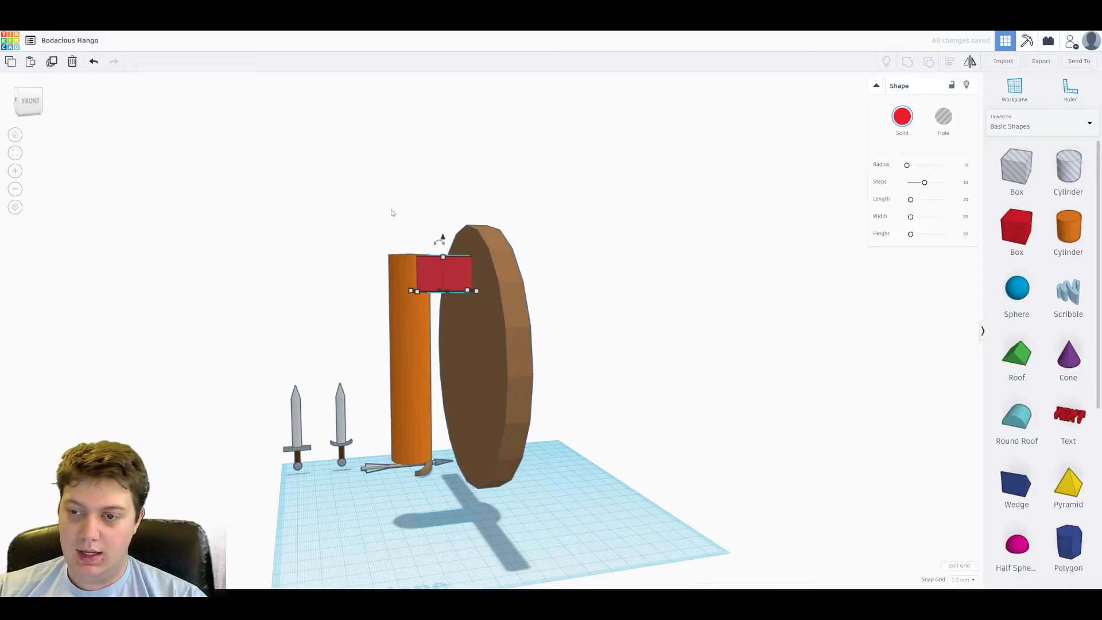
# Undo the bridging box and the cylinder's move away from the shield.
pyautogui.moveTo(434, 438); pyautogui.dragTo(440, 331, button='right')
pyautogui.hotkey('ctrl', 'z')
pyautogui.hotkey('ctrl', 'z')
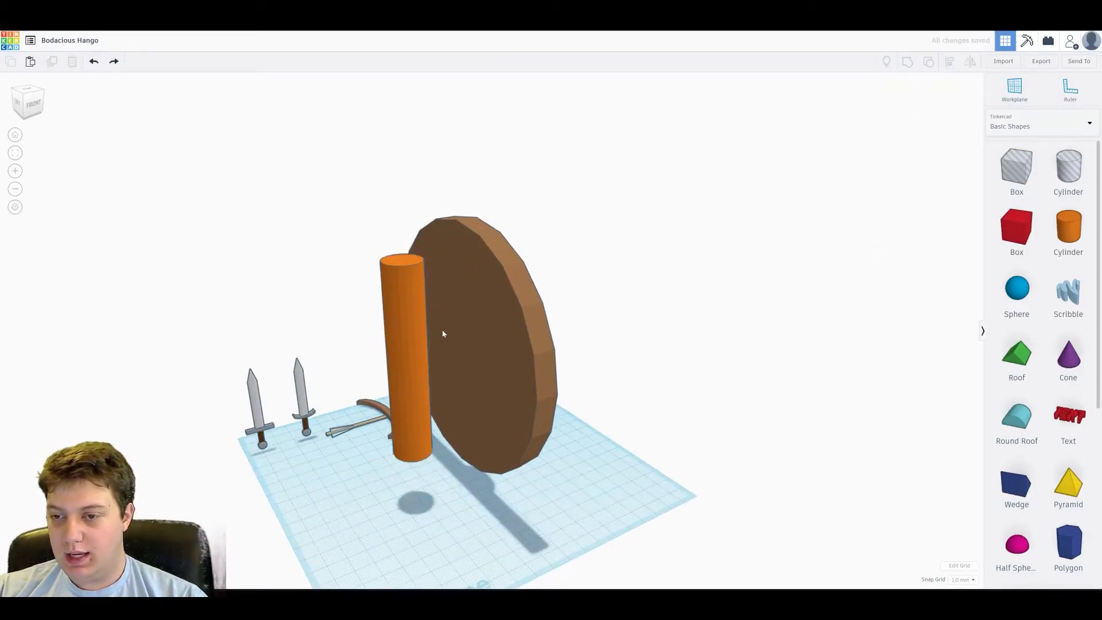
pyautogui.hotkey('ctrl', 'z')
# Set the handle cylinder's bevel to 2.5 and undo its small position shift.
pyautogui.moveTo(415, 340); pyautogui.dragTo(473, 371, button='right')
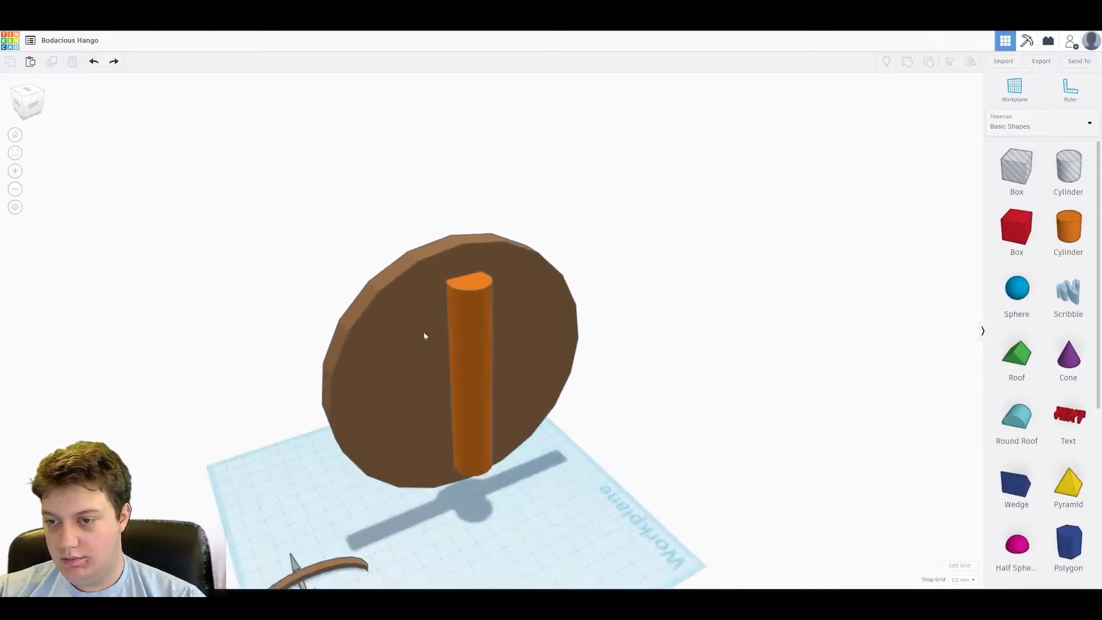
pyautogui.click(456, 328)
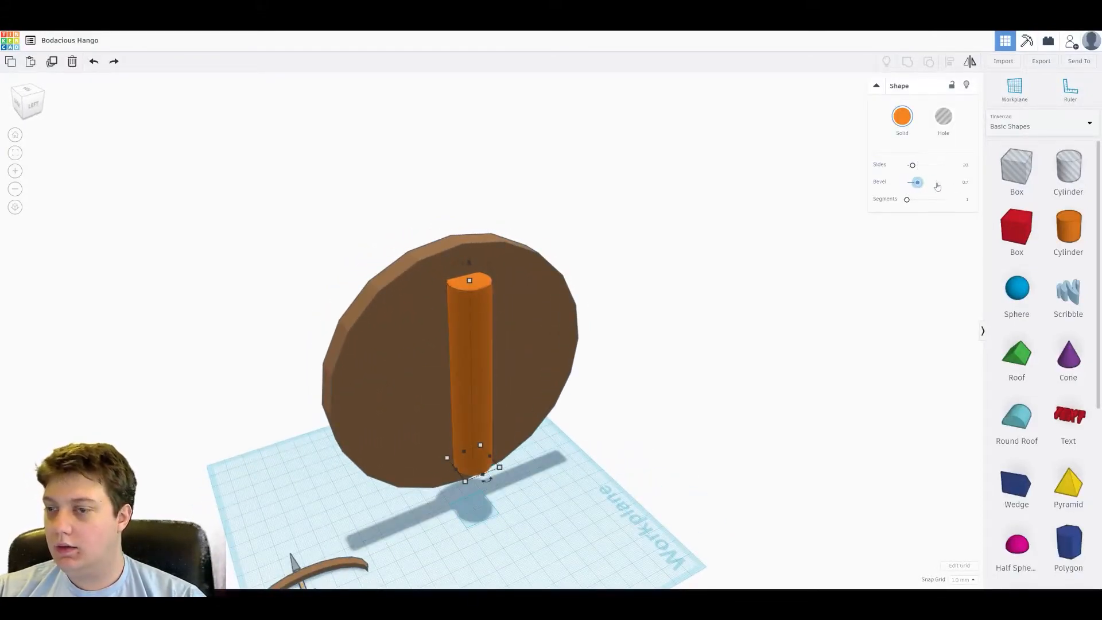
pyautogui.moveTo(927, 185); pyautogui.dragTo(944, 183)
pyautogui.moveTo(473, 396); pyautogui.dragTo(468, 394)
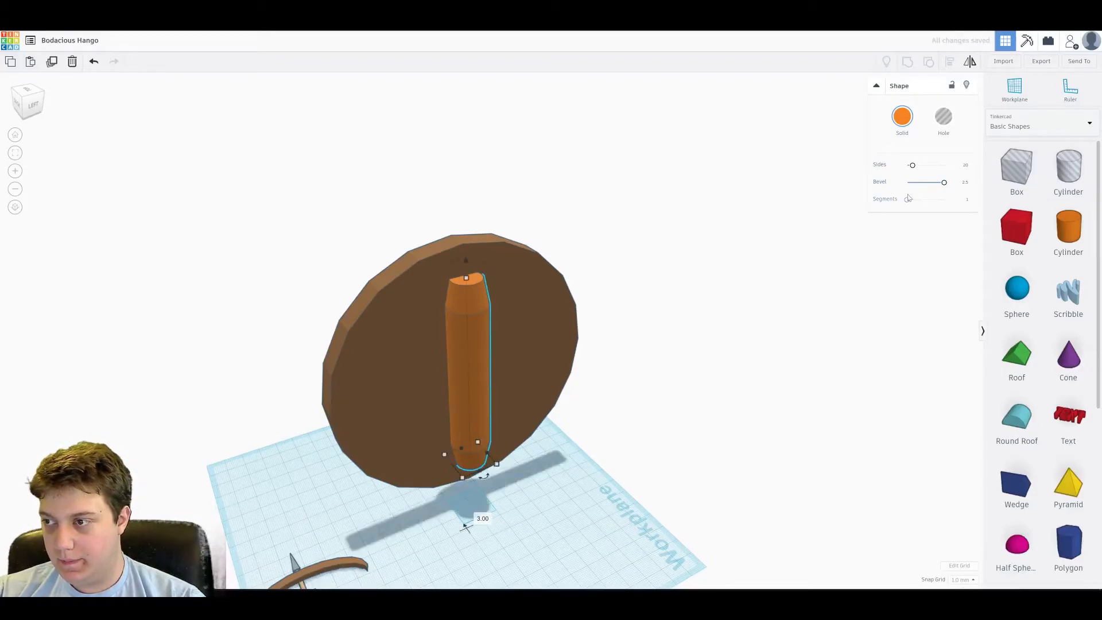
pyautogui.hotkey('ctrl', 'z')
# Colour the handle cylinder dark brown and group it with the round shield.
pyautogui.click(907, 127)
pyautogui.click(1033, 211)
pyautogui.moveTo(613, 295); pyautogui.dragTo(459, 436)
pyautogui.click(908, 62)
pyautogui.moveTo(872, 127); pyautogui.dragTo(492, 305, button='right')
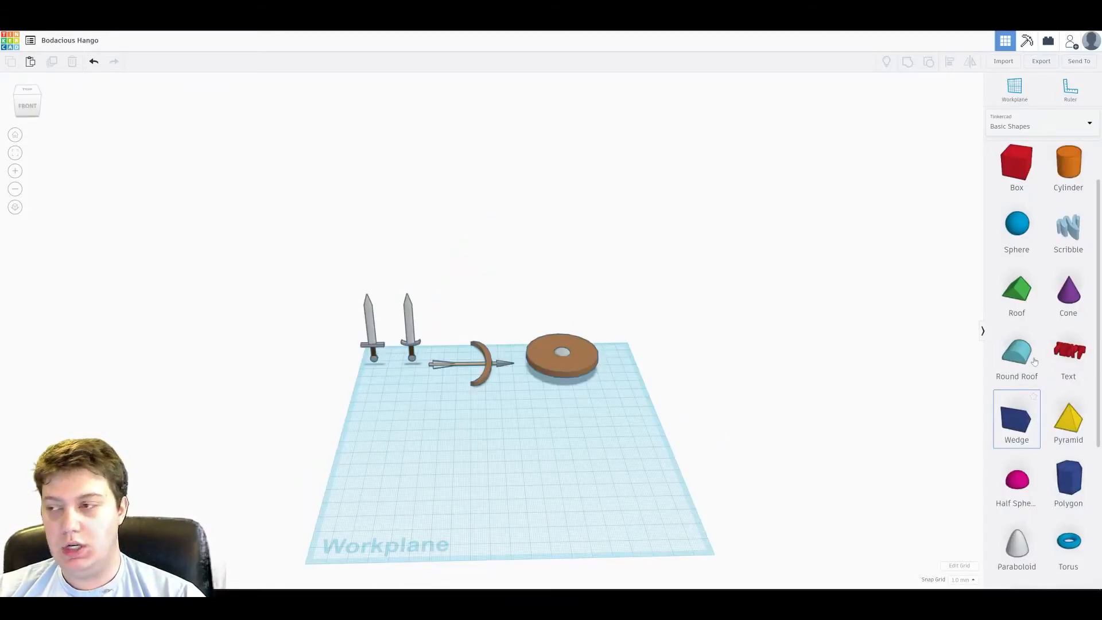
# Add a box in the free area in front of the weapons and reshape it into a large thin slab.
pyautogui.scroll(2, 1039, 294)
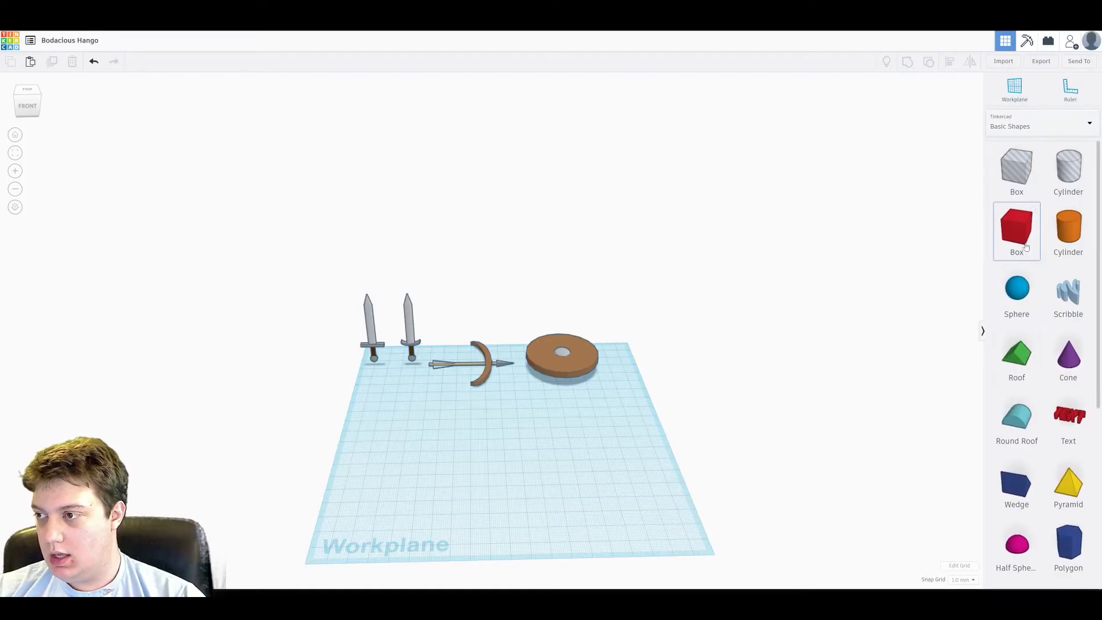
pyautogui.scroll(-8, 1018, 281)
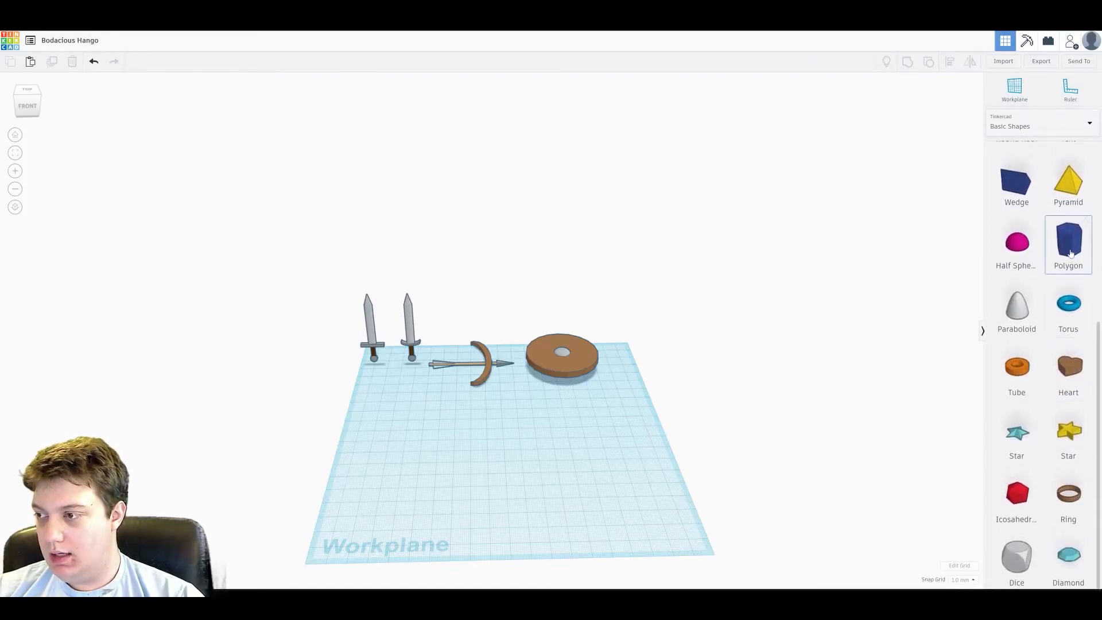
pyautogui.scroll(8, 1034, 241)
pyautogui.moveTo(1031, 232); pyautogui.dragTo(472, 448)
pyautogui.hotkey('ctrl', 'z')
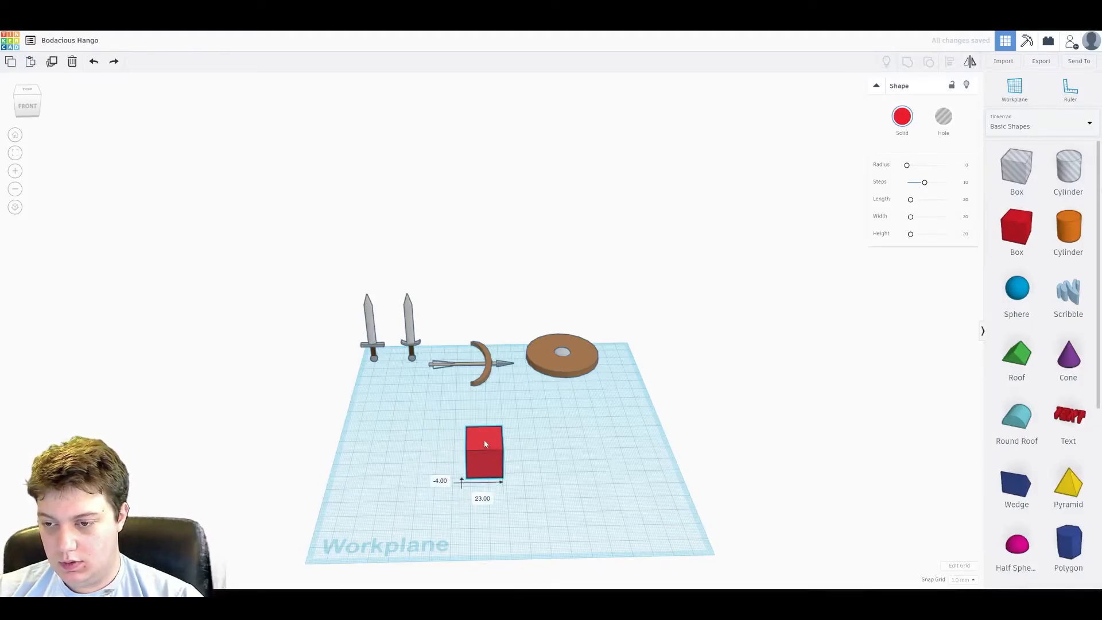
pyautogui.moveTo(478, 439); pyautogui.dragTo(546, 522)
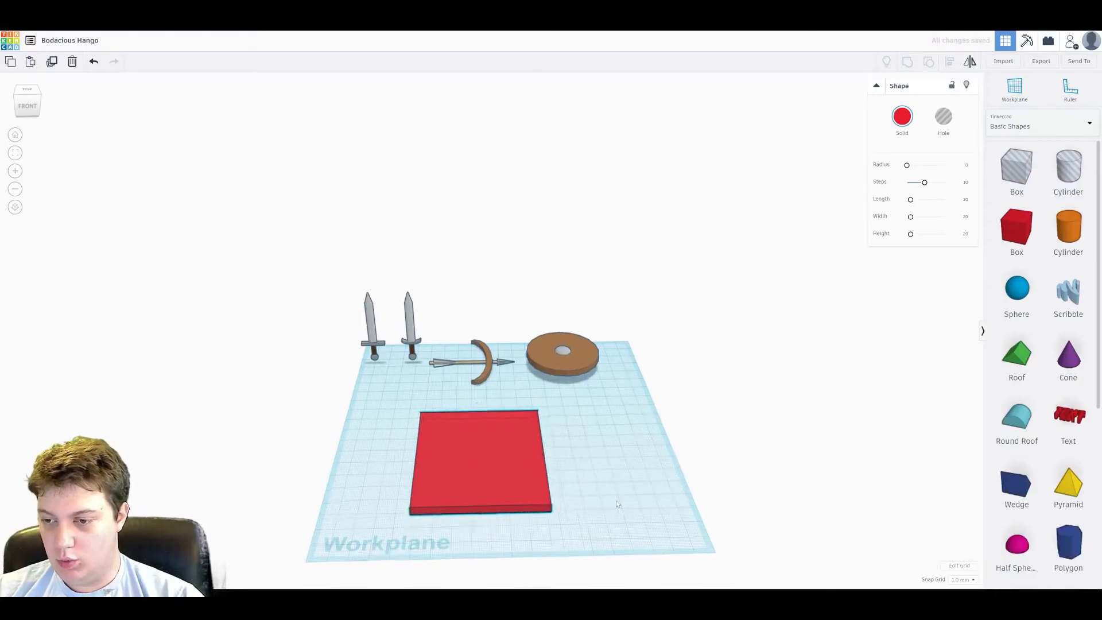
# Add a Roof shape at the slab's front edge and turn it to lie flat as a triangle pointing outward.
pyautogui.moveTo(615, 505); pyautogui.dragTo(698, 455, button='middle')
pyautogui.moveTo(1031, 369); pyautogui.dragTo(541, 494)
pyautogui.moveTo(537, 469); pyautogui.dragTo(718, 435, button='right')
pyautogui.moveTo(612, 430); pyautogui.dragTo(652, 480)
pyautogui.moveTo(597, 440); pyautogui.dragTo(533, 441)
pyautogui.click(482, 392)
pyautogui.click(530, 424)
pyautogui.press('f')
# Align the triangle with the slab's centre and widen it symmetrically to match the slab's front edge.
pyautogui.moveTo(614, 429); pyautogui.dragTo(569, 437, button='right')
pyautogui.keyDown('shift'); pyautogui.click(547, 441); pyautogui.keyUp('shift')
pyautogui.press('l')
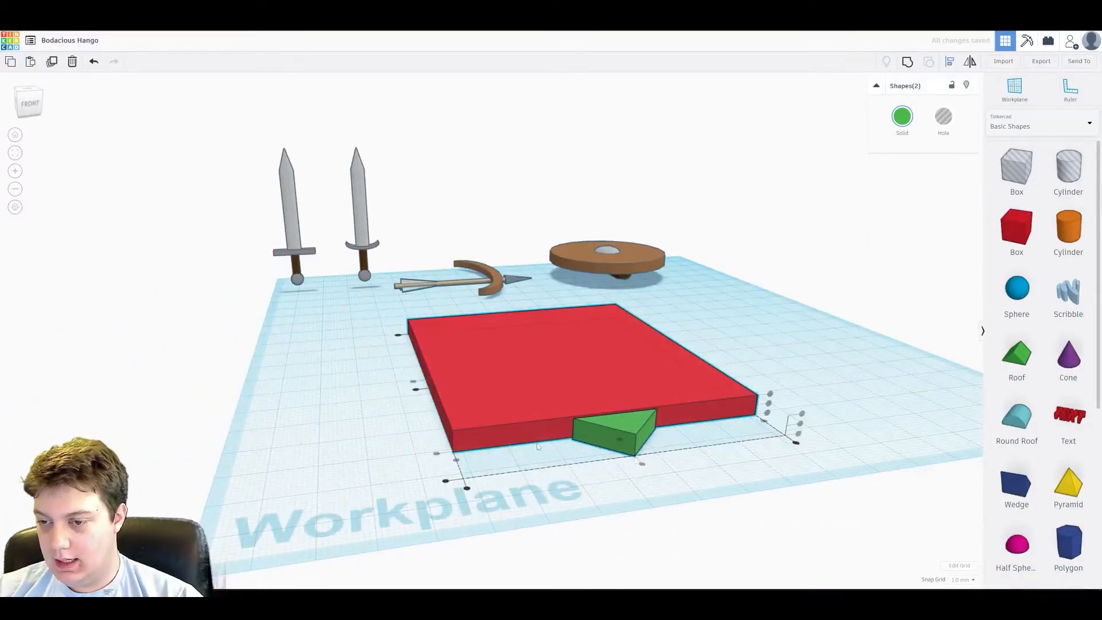
pyautogui.click(741, 421)
pyautogui.moveTo(741, 421)
pyautogui.mouseDown(button='right')
pyautogui.moveTo(754, 359)
pyautogui.moveTo(744, 434)
pyautogui.mouseUp(button='right')
pyautogui.click(632, 442)
pyautogui.keyDown('alt'); pyautogui.moveTo(656, 449); pyautogui.dragTo(776, 449); pyautogui.keyUp('alt')
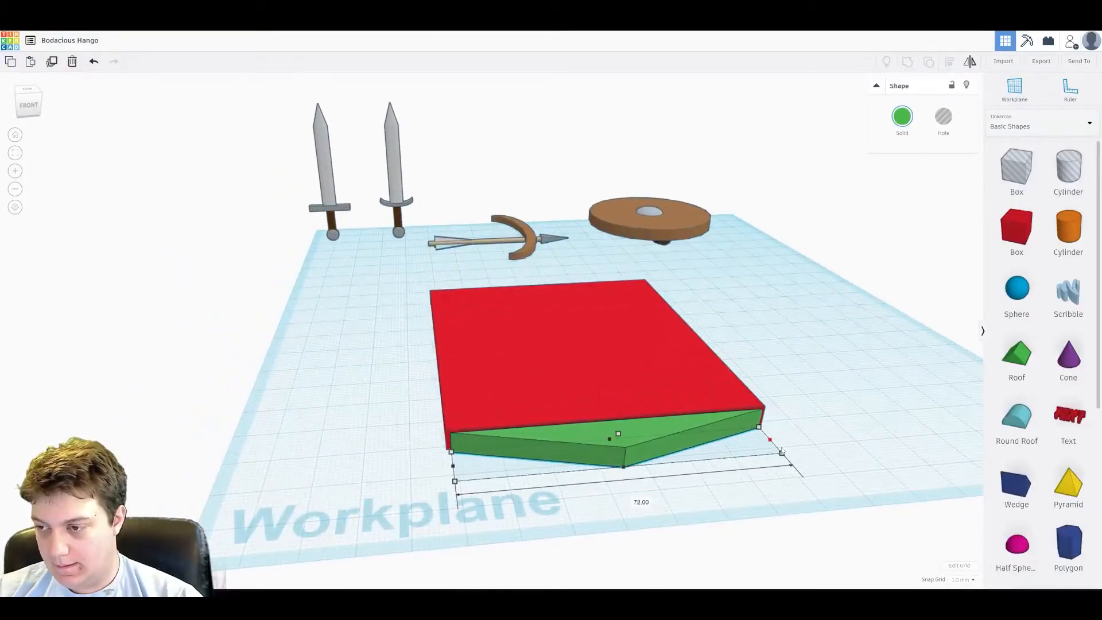
# Lengthen the front triangle into a deep point and fit its base flush against the slab.
pyautogui.click(566, 337)
pyautogui.moveTo(574, 345); pyautogui.dragTo(603, 368, button='right')
pyautogui.keyDown('shift'); pyautogui.click(579, 391); pyautogui.keyUp('shift')
pyautogui.click(548, 442)
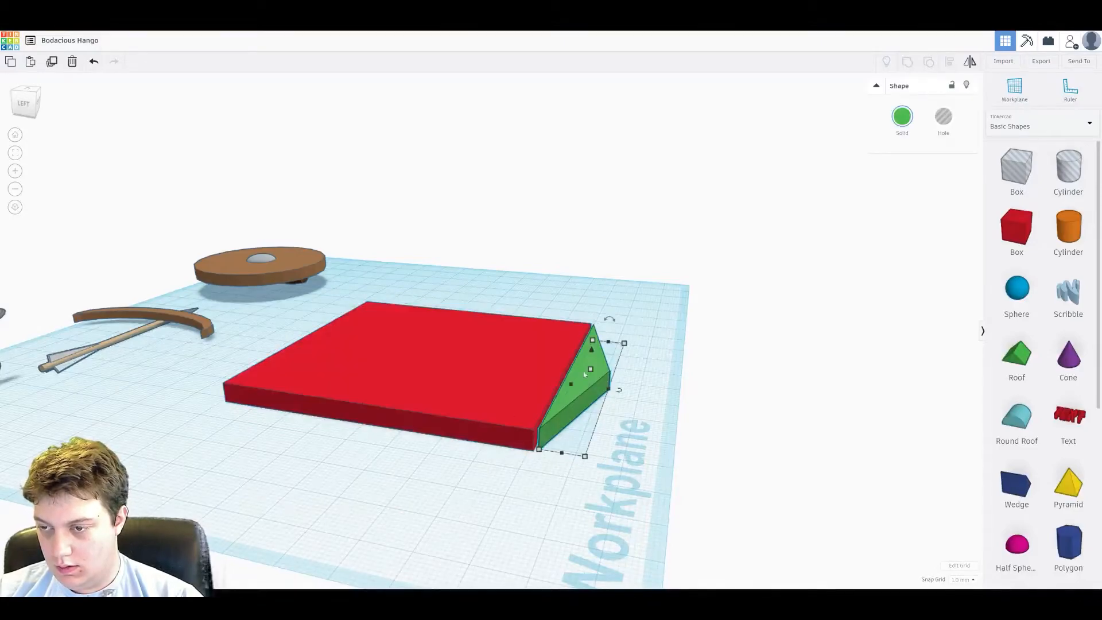
pyautogui.moveTo(609, 390); pyautogui.dragTo(722, 391)
pyautogui.moveTo(721, 392); pyautogui.dragTo(623, 488, button='right')
pyautogui.moveTo(617, 391); pyautogui.dragTo(626, 388)
pyautogui.moveTo(626, 388); pyautogui.dragTo(641, 293, button='right')
pyautogui.click(631, 369)
pyautogui.keyDown('alt'); pyautogui.moveTo(633, 365); pyautogui.dragTo(629, 365); pyautogui.keyUp('alt')
pyautogui.click(669, 368)
pyautogui.moveTo(669, 368); pyautogui.dragTo(476, 295, button='right')
pyautogui.scroll(-3, 476, 296)
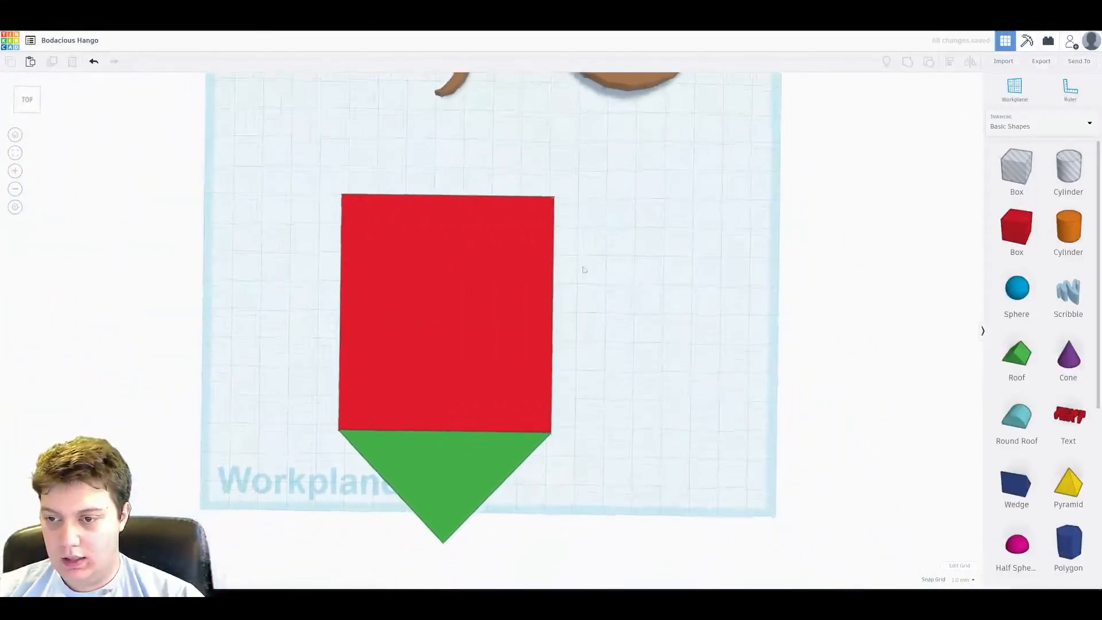
# Duplicate the triangle, move the copy to the slab's opposite end and rotate it 180° to point outward.
pyautogui.click(453, 450)
pyautogui.hotkey('ctrl', 'c')
pyautogui.hotkey('ctrl', 'v')
pyautogui.moveTo(572, 468); pyautogui.dragTo(497, 162)
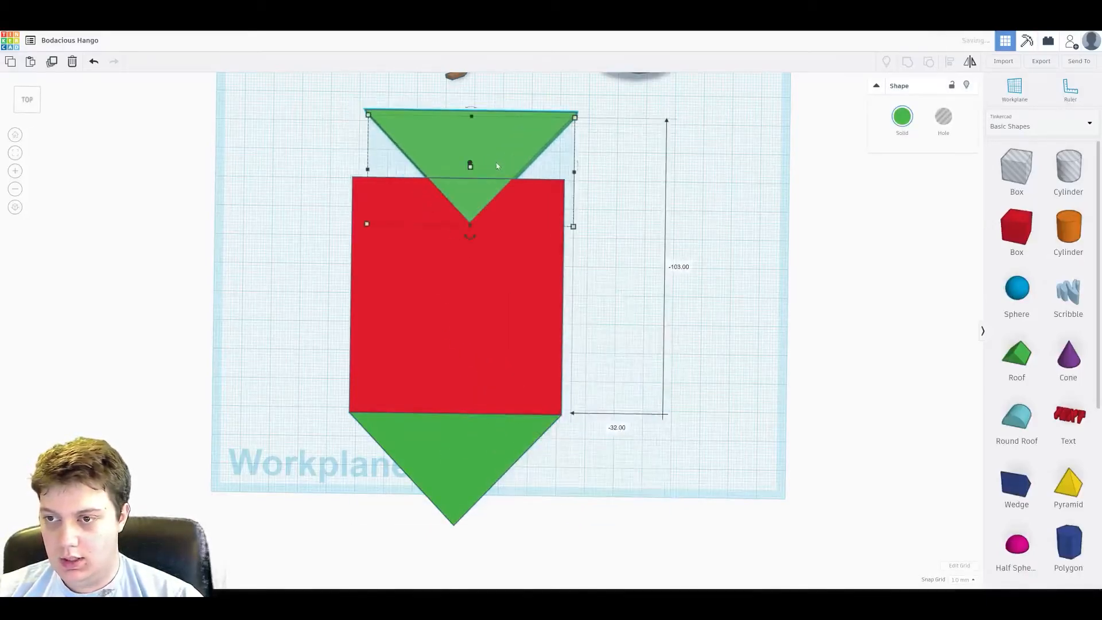
pyautogui.moveTo(472, 239); pyautogui.dragTo(483, 116)
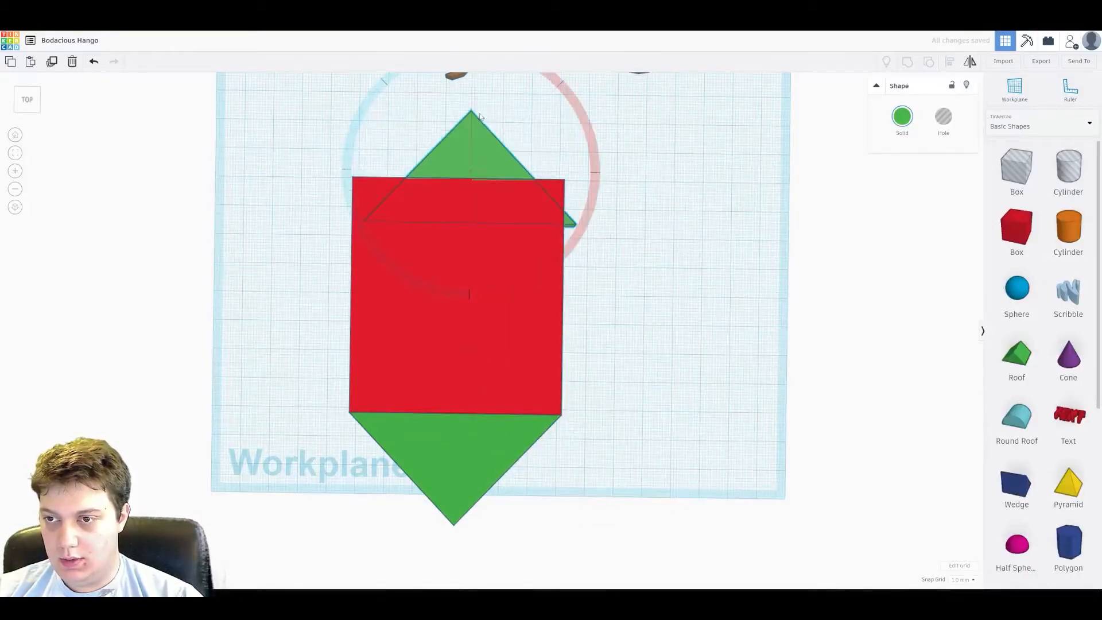
# Fit the copied triangle against the slab's back edge and squash it into a shallow peak.
pyautogui.moveTo(488, 167); pyautogui.dragTo(471, 129)
pyautogui.moveTo(471, 129); pyautogui.dragTo(618, 49, button='right')
pyautogui.click(240, 386)
pyautogui.moveTo(240, 386); pyautogui.dragTo(306, 419)
# Select the slab with both triangles, colour them indigo blue and group them into one shield.
pyautogui.click(443, 423)
pyautogui.moveTo(517, 345); pyautogui.dragTo(647, 291, button='right')
pyautogui.moveTo(647, 291); pyautogui.dragTo(549, 236, button='middle')
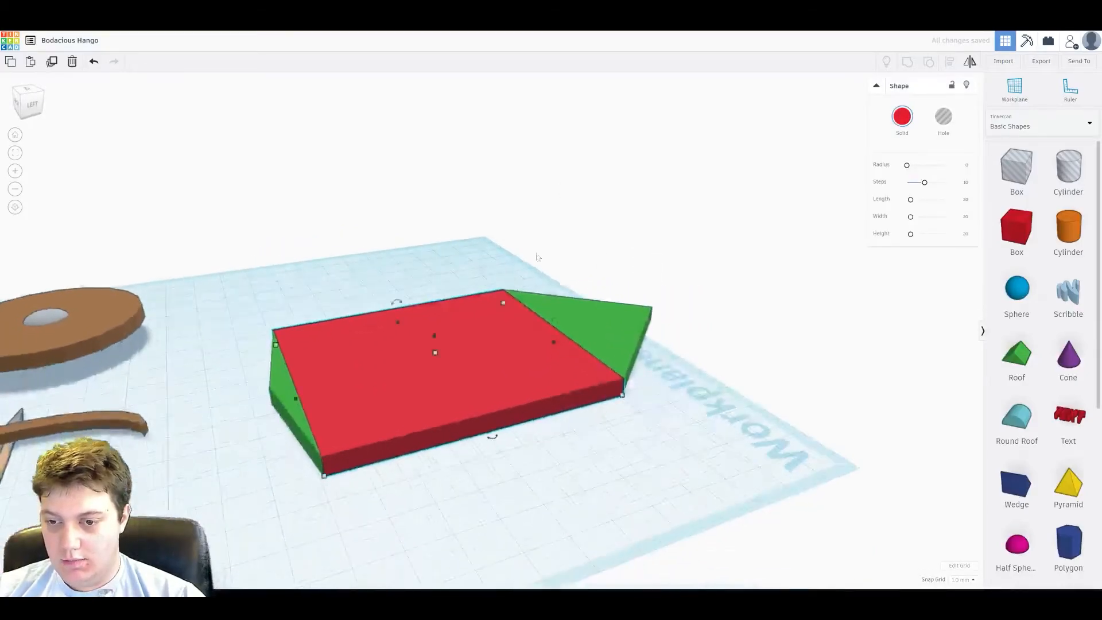
pyautogui.moveTo(712, 464); pyautogui.dragTo(715, 459)
pyautogui.click(900, 119)
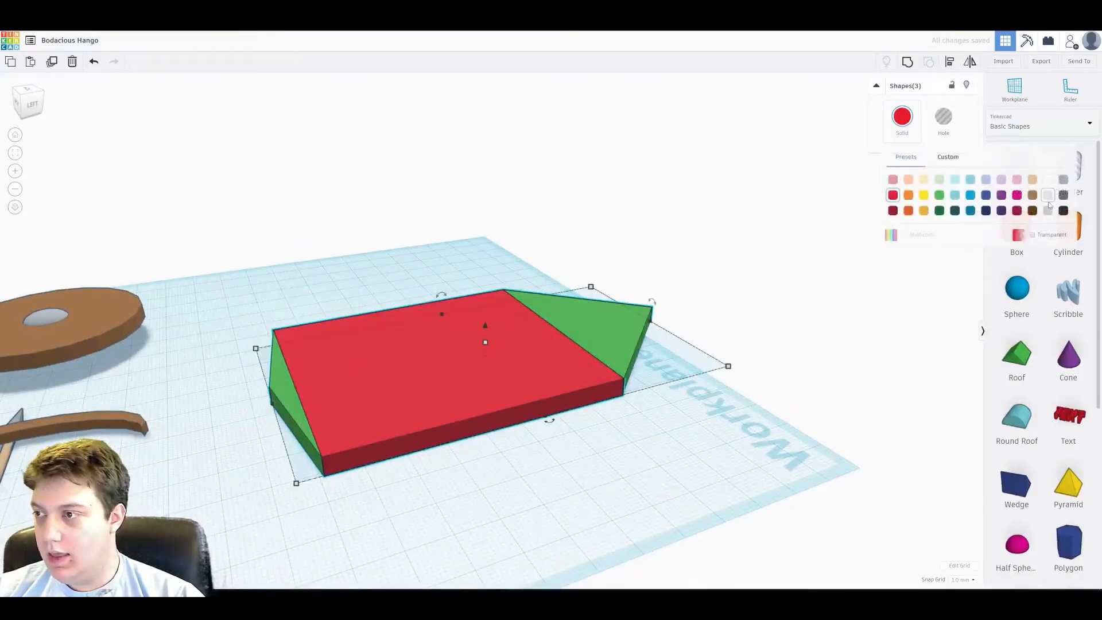
pyautogui.click(971, 195)
pyautogui.click(902, 117)
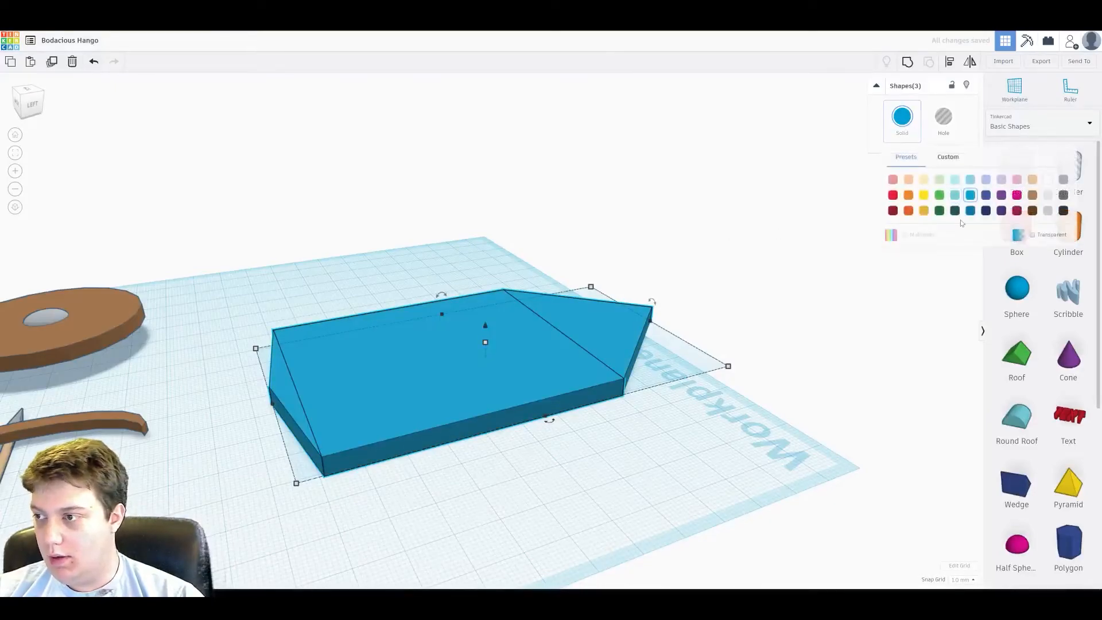
pyautogui.click(986, 196)
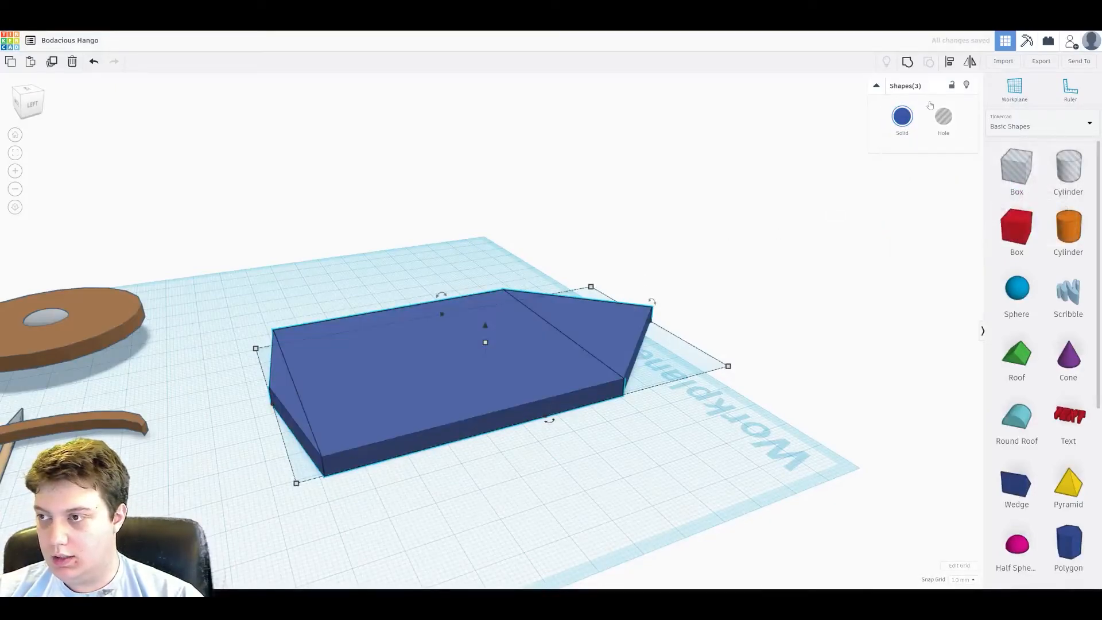
pyautogui.click(908, 62)
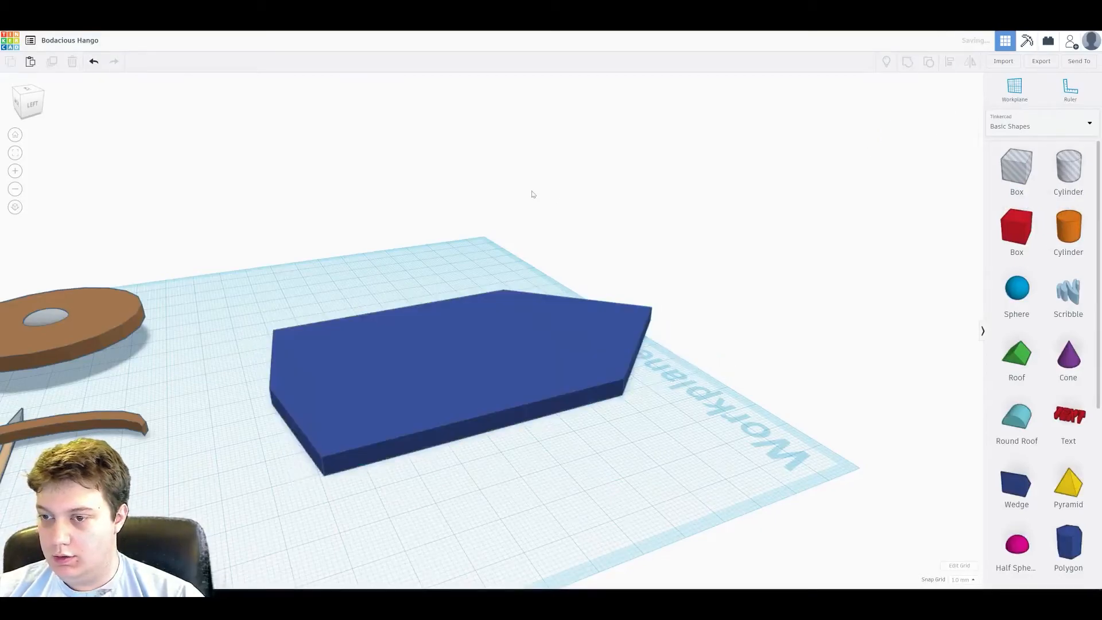
# Place a Scribble shape on the blue shield's face and draw a large S-shaped serpent body.
pyautogui.moveTo(529, 189); pyautogui.dragTo(259, 285, button='right')
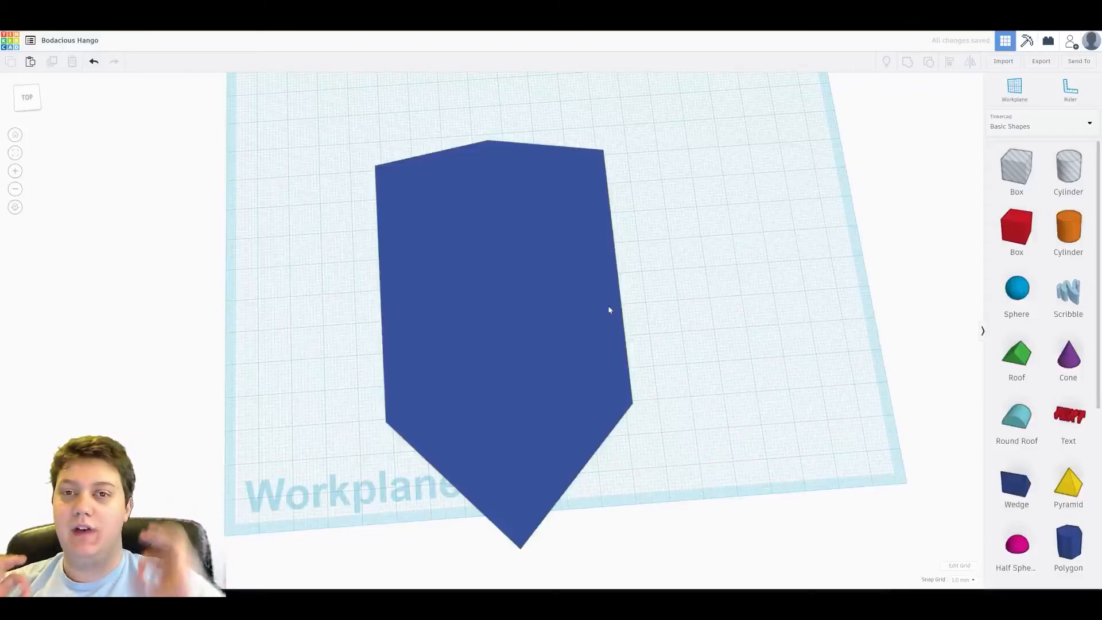
pyautogui.click(606, 250)
pyautogui.moveTo(591, 251); pyautogui.dragTo(566, 215, button='right')
pyautogui.moveTo(596, 323); pyautogui.dragTo(511, 431, button='right')
pyautogui.click(1079, 299)
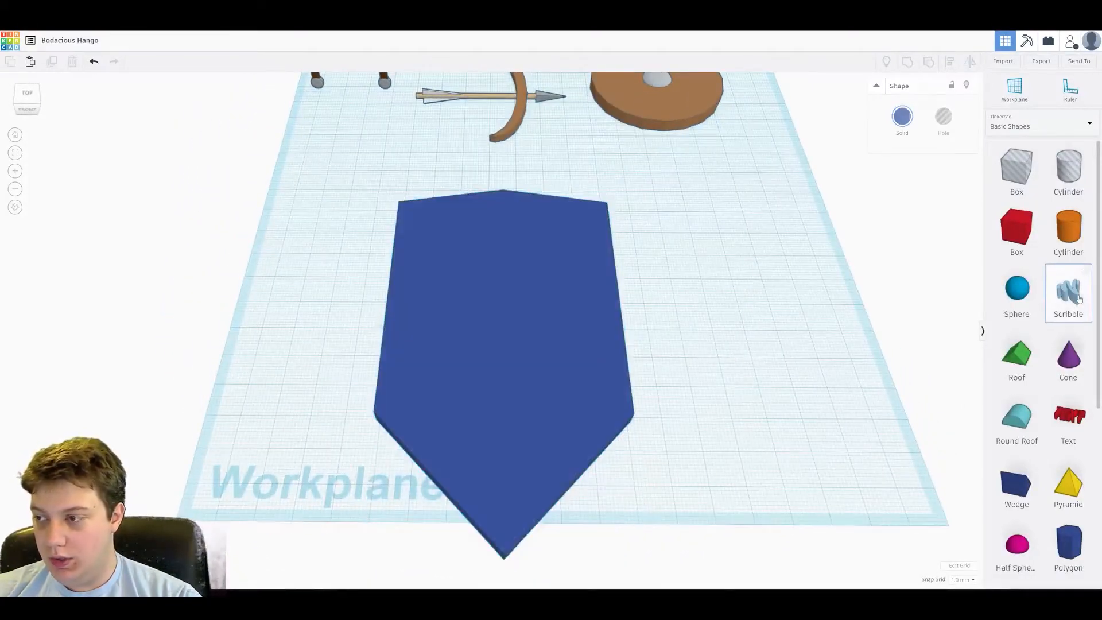
pyautogui.click(511, 309)
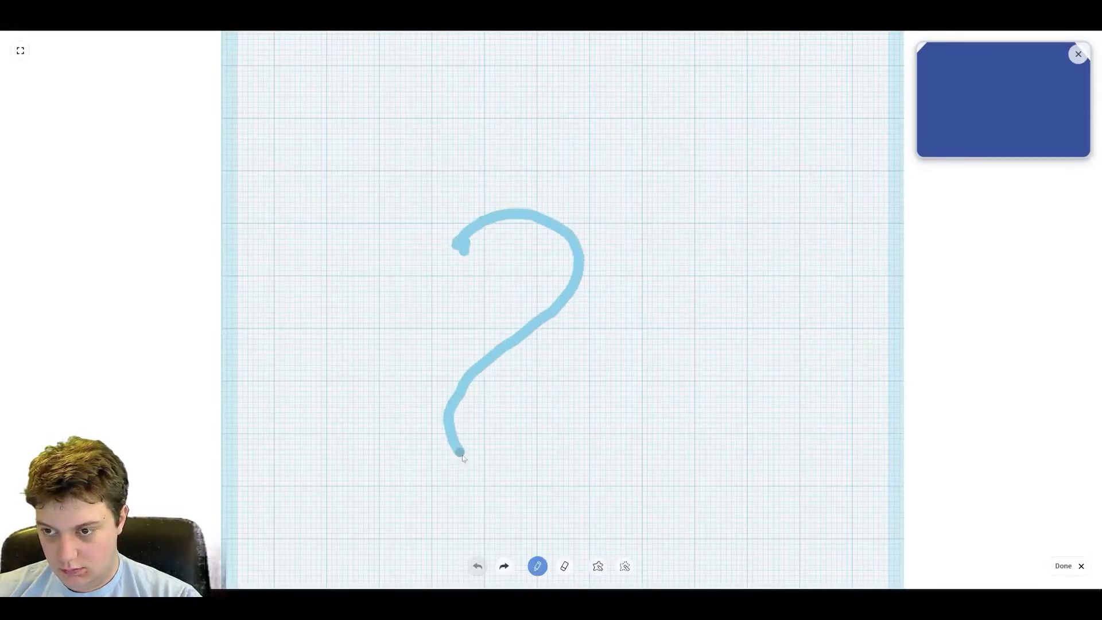
pyautogui.moveTo(607, 487); pyautogui.dragTo(646, 469)
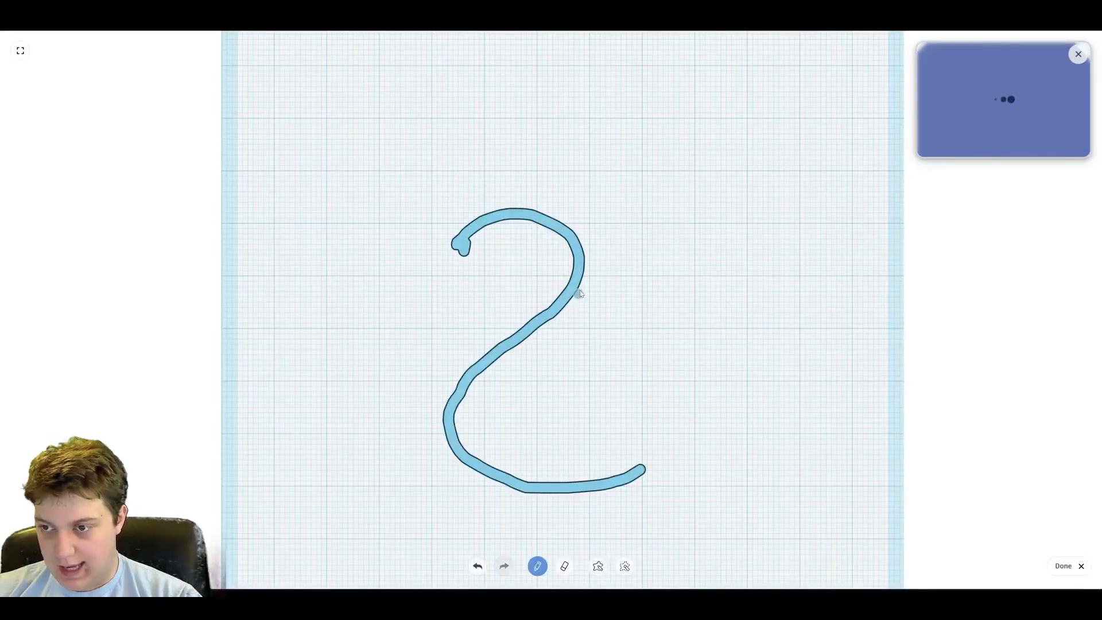
# Draw a branching claw-like wing off the serpent's neck, shape its head and thicken the upper body.
pyautogui.moveTo(585, 267)
pyautogui.mouseDown()
pyautogui.moveTo(652, 232)
pyautogui.moveTo(698, 259)
pyautogui.mouseUp()
pyautogui.moveTo(464, 248)
pyautogui.mouseDown()
pyautogui.moveTo(450, 278)
pyautogui.moveTo(462, 246)
pyautogui.moveTo(488, 234)
pyautogui.mouseUp()
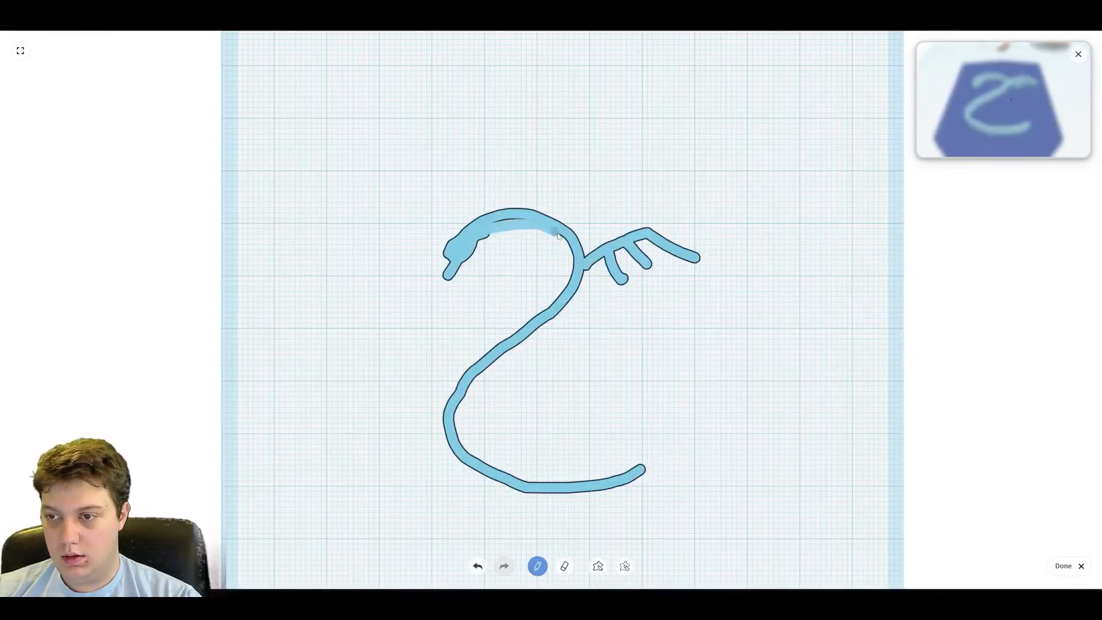
pyautogui.moveTo(561, 292)
pyautogui.mouseDown()
pyautogui.moveTo(505, 356)
pyautogui.moveTo(661, 454)
pyautogui.moveTo(609, 468)
pyautogui.mouseUp()
# Try to thicken the serpent's lower body and tail, and undo those strokes.
pyautogui.moveTo(492, 361); pyautogui.dragTo(468, 422)
pyautogui.hotkey('ctrl', 'z')
pyautogui.hotkey('ctrl', 'z')
pyautogui.hotkey('ctrl', 'y')
pyautogui.hotkey('ctrl', 'z')
pyautogui.hotkey('ctrl', 'z')
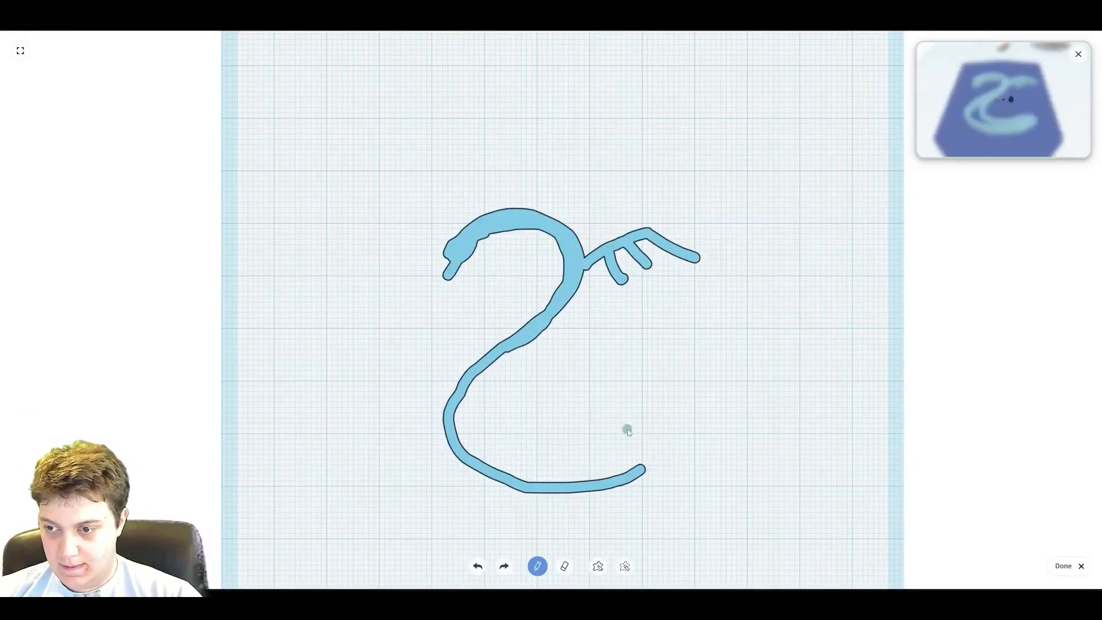
# Finish the serpent scribble and lower it onto the blue shield's face.
pyautogui.click(1071, 567)
pyautogui.moveTo(492, 303); pyautogui.dragTo(492, 326)
pyautogui.moveTo(735, 275)
pyautogui.mouseDown(button='right')
pyautogui.moveTo(746, 394)
pyautogui.moveTo(521, 290)
pyautogui.moveTo(492, 320)
pyautogui.mouseUp(button='right')
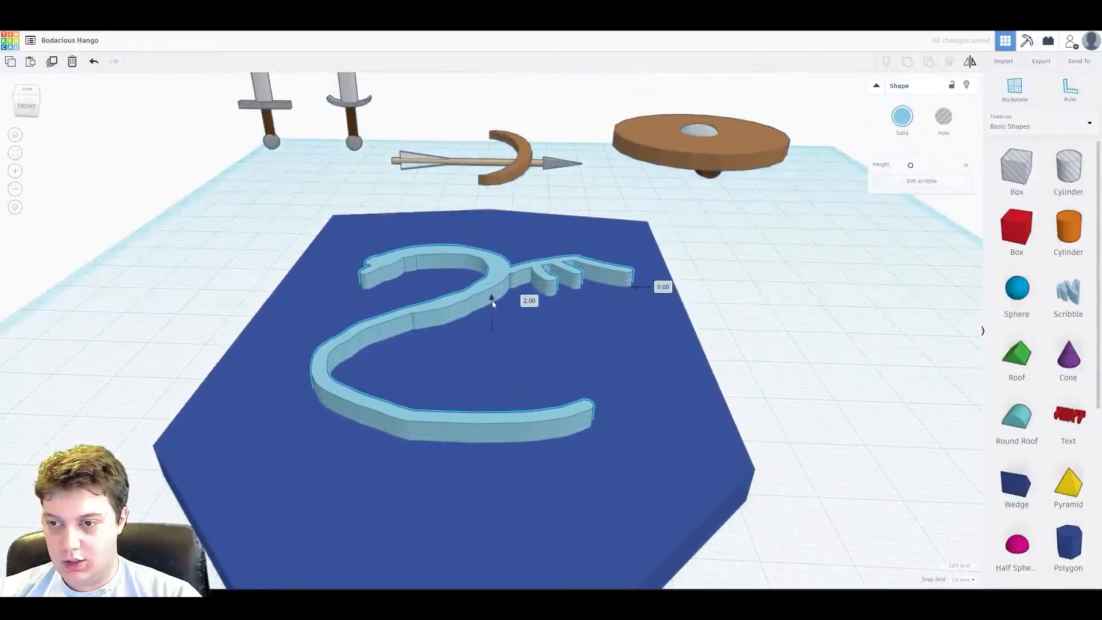
pyautogui.moveTo(493, 303); pyautogui.dragTo(492, 313)
pyautogui.click(763, 312)
pyautogui.moveTo(762, 313)
pyautogui.mouseDown(button='right')
pyautogui.moveTo(505, 368)
pyautogui.moveTo(539, 408)
pyautogui.mouseUp(button='right')
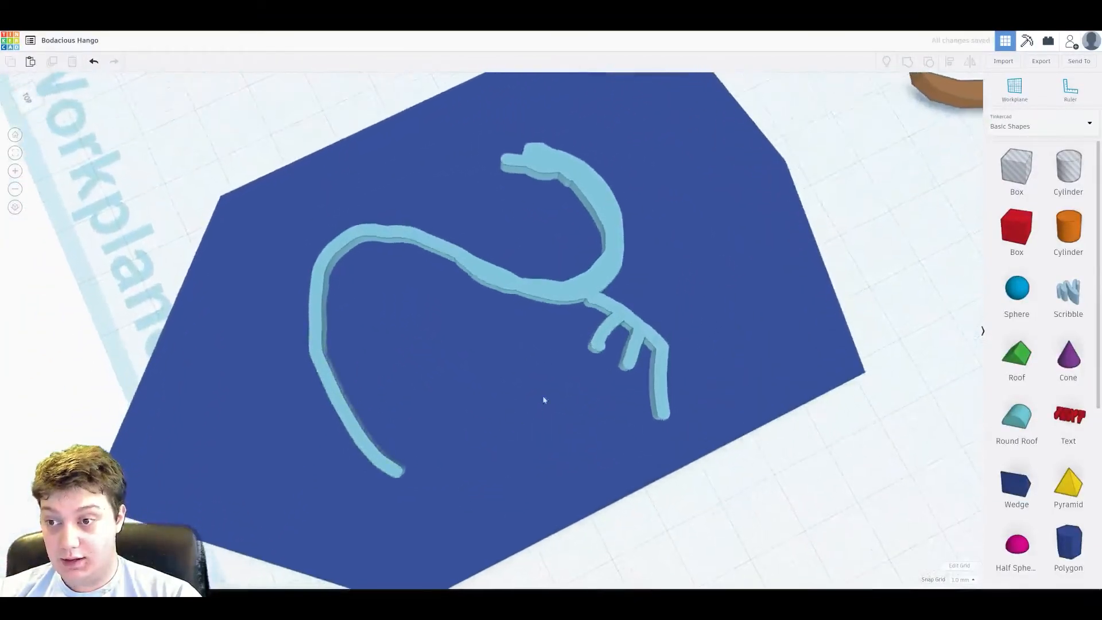
pyautogui.moveTo(533, 276); pyautogui.dragTo(553, 322, button='right')
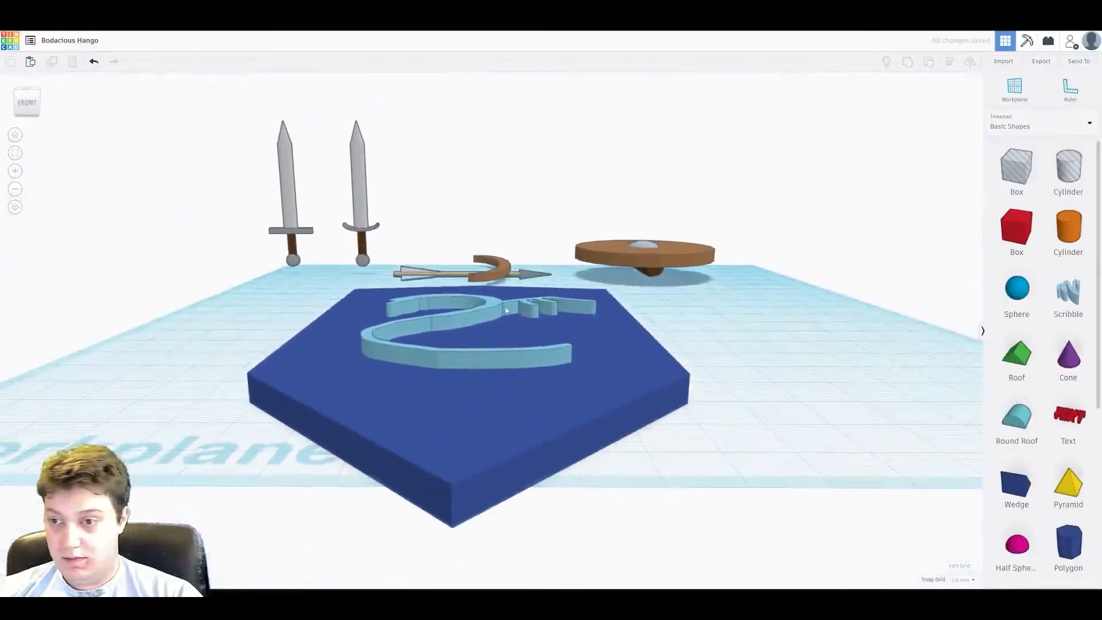
# Colour the serpent emblem on the blue shield red.
pyautogui.click(545, 310)
pyautogui.click(912, 125)
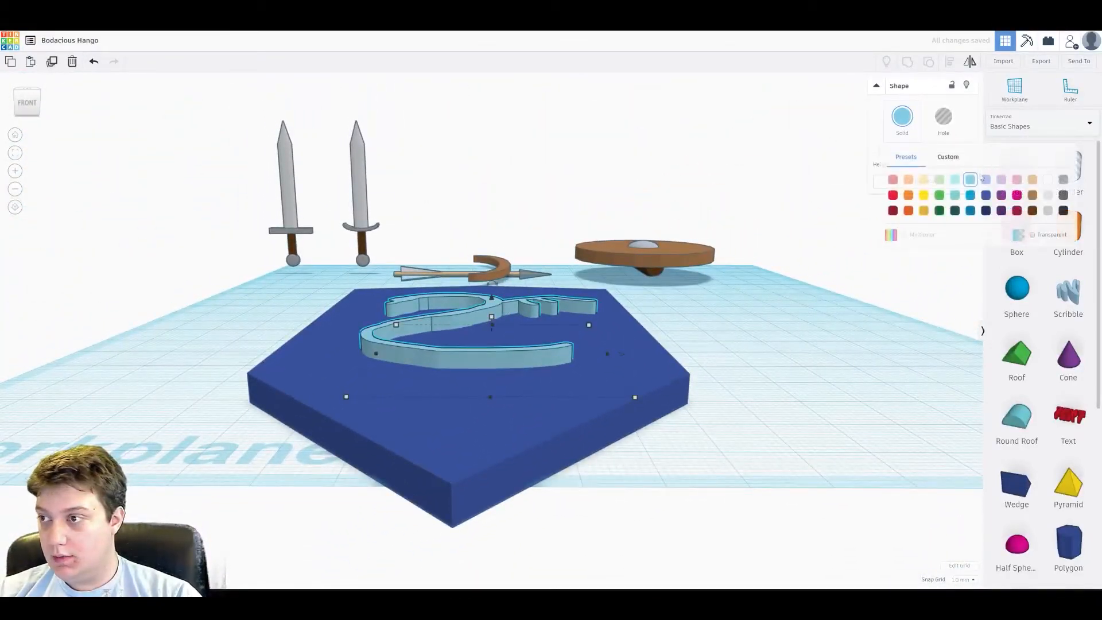
pyautogui.click(893, 195)
pyautogui.click(740, 275)
pyautogui.moveTo(706, 299); pyautogui.dragTo(678, 401, button='right')
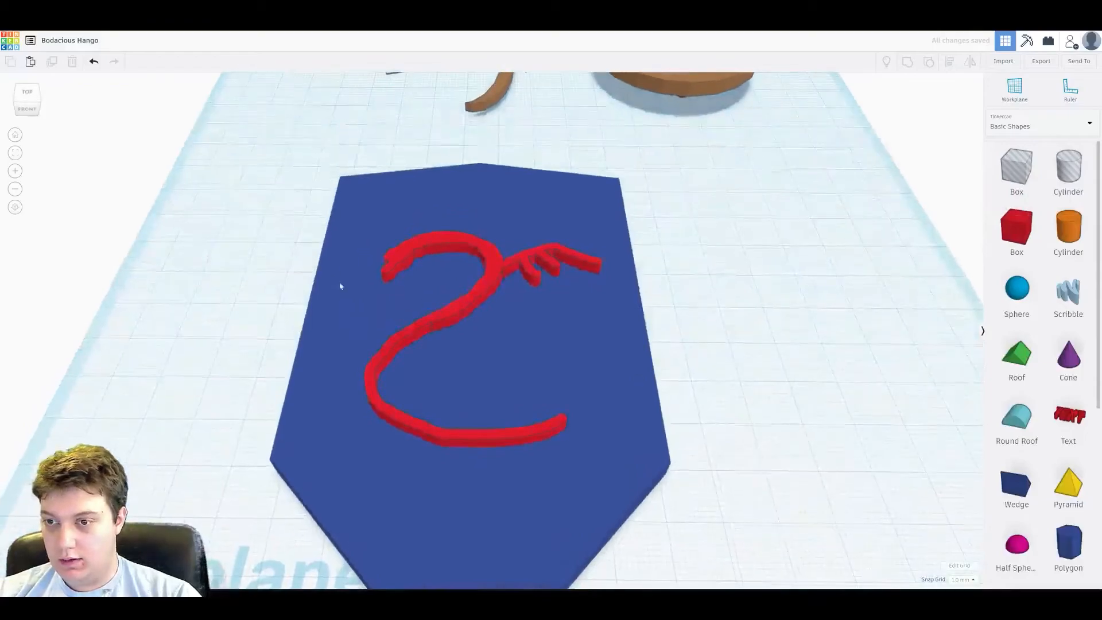
pyautogui.moveTo(341, 285); pyautogui.dragTo(440, 313, button='right')
pyautogui.click(441, 312)
pyautogui.press('d')
pyautogui.hotkey('ctrl', 'z')
# Flatten the serpent emblem to a height of 3 mm.
pyautogui.click(689, 339)
pyautogui.moveTo(689, 339); pyautogui.dragTo(712, 189, button='right')
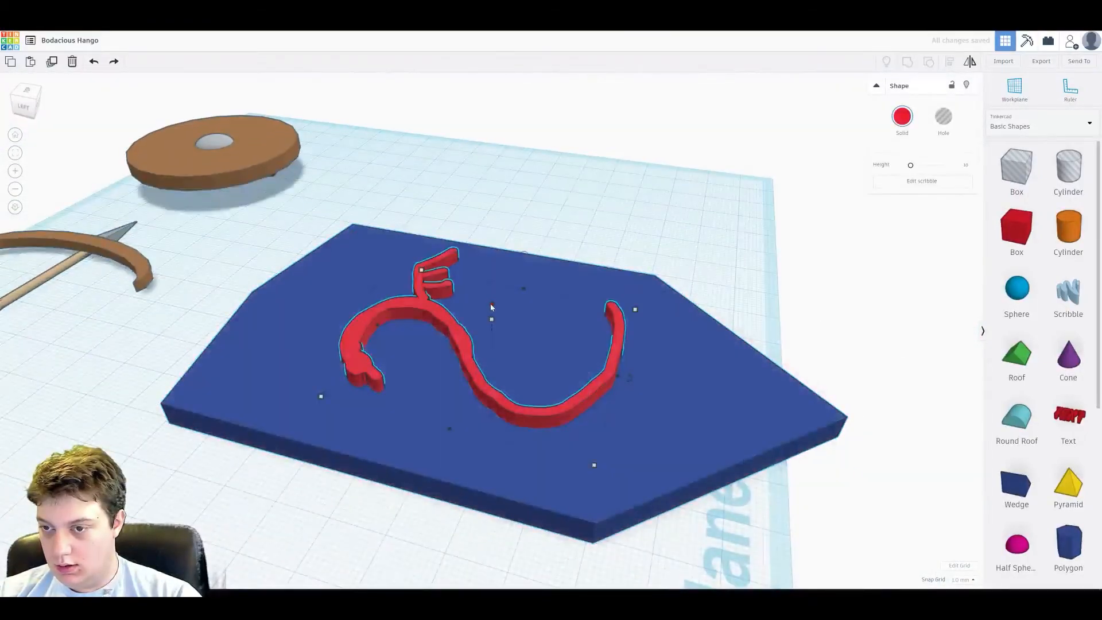
pyautogui.moveTo(522, 261)
pyautogui.mouseDown()
pyautogui.moveTo(524, 233)
pyautogui.moveTo(524, 251)
pyautogui.mouseUp()
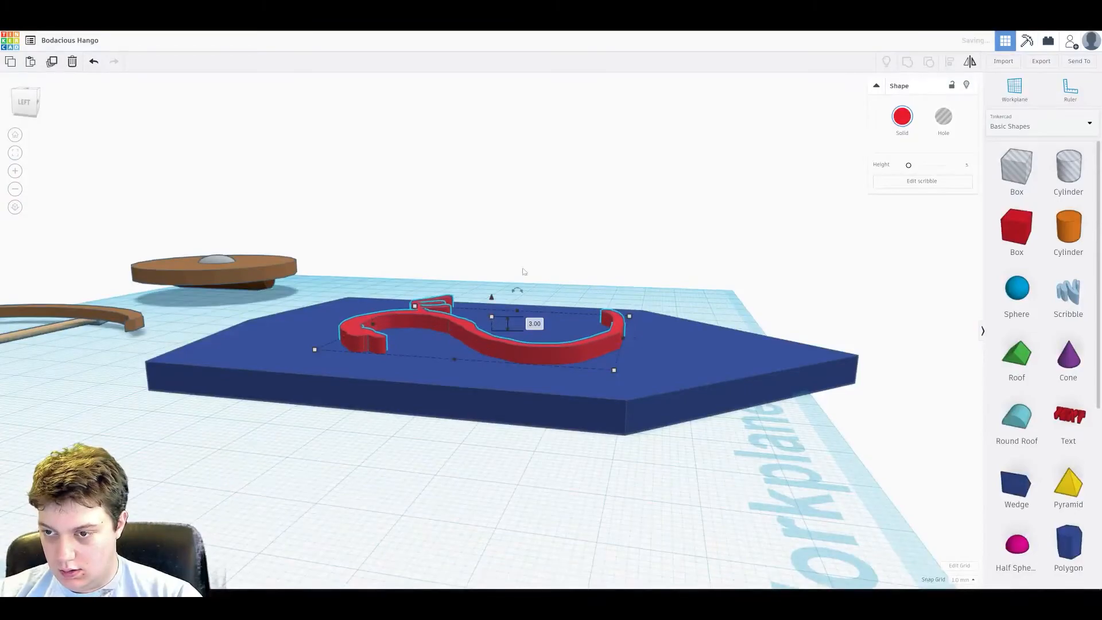
pyautogui.click(519, 278)
pyautogui.moveTo(519, 278); pyautogui.dragTo(422, 352, button='right')
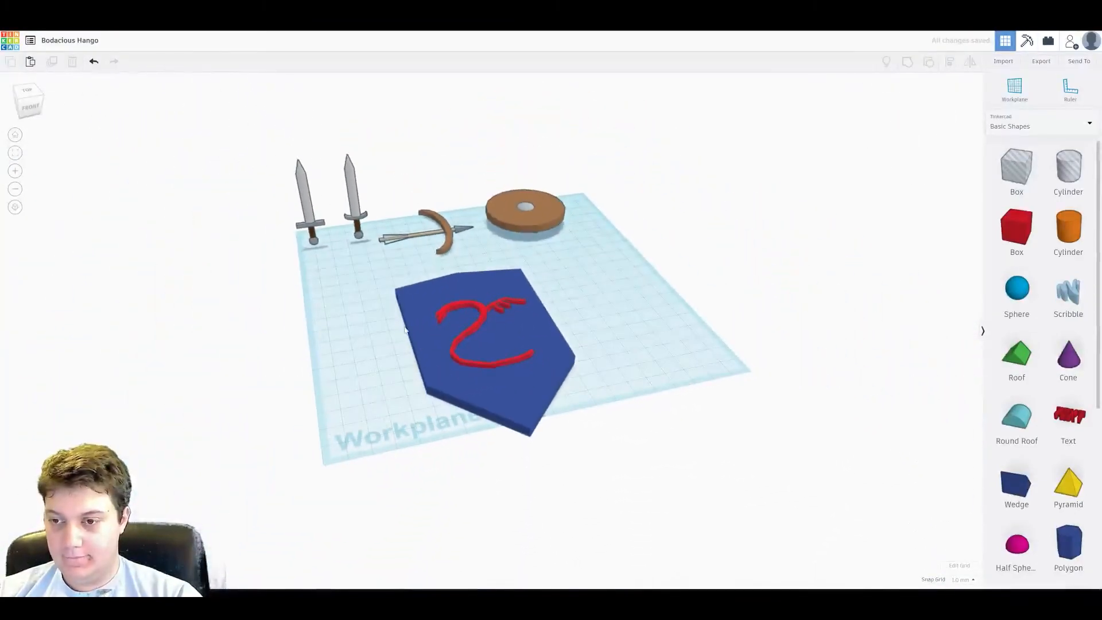
# Group the emblem with the blue shield and make the group multicolour so both colours are kept.
pyautogui.moveTo(386, 267); pyautogui.dragTo(784, 569)
pyautogui.click(908, 62)
pyautogui.click(901, 115)
pyautogui.click(913, 238)
pyautogui.click(402, 321)
pyautogui.moveTo(402, 322)
pyautogui.mouseDown(button='right')
pyautogui.moveTo(453, 430)
pyautogui.moveTo(465, 402)
pyautogui.mouseUp(button='right')
# Move the emblem shield to the back corner beside the round shield and scale it down proportionally to about 37 by 57 mm.
pyautogui.moveTo(465, 402); pyautogui.dragTo(709, 219)
pyautogui.keyDown('shift'); pyautogui.moveTo(655, 261); pyautogui.dragTo(648, 227); pyautogui.keyUp('shift')
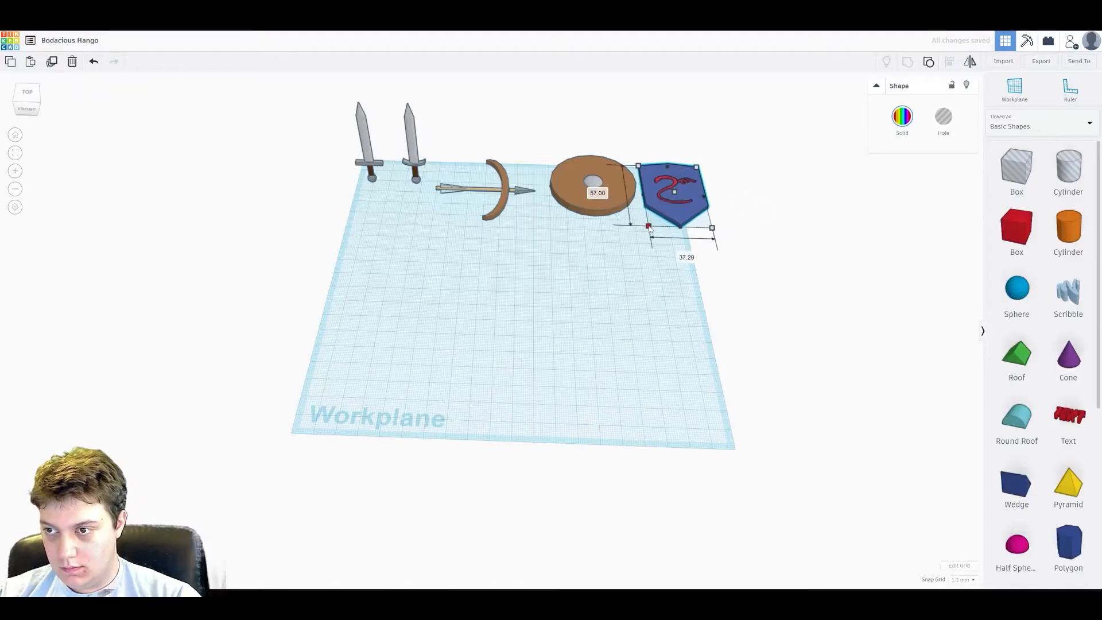
pyautogui.click(525, 337)
pyautogui.moveTo(524, 337); pyautogui.dragTo(510, 394, button='right')
pyautogui.scroll(4, 511, 394)
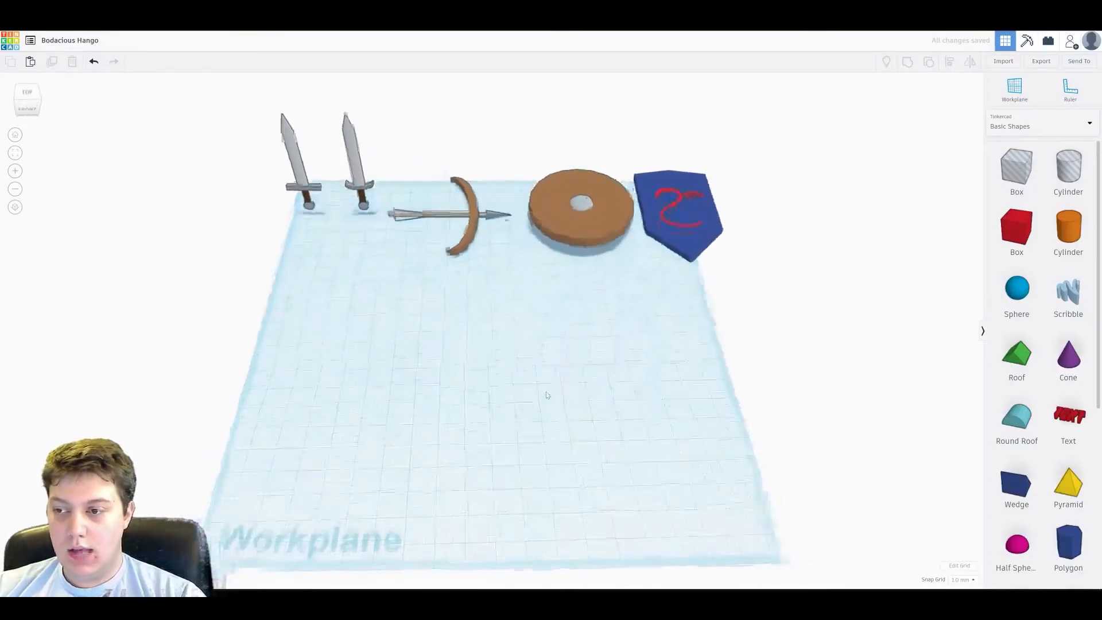
pyautogui.click(693, 178)
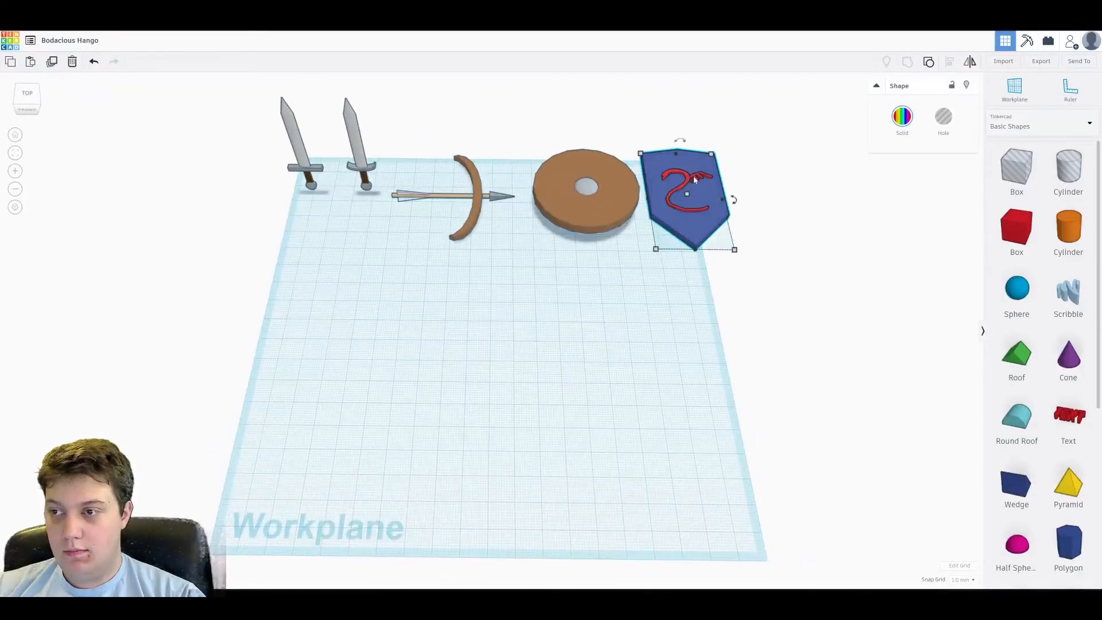
pyautogui.moveTo(698, 185); pyautogui.dragTo(693, 178)
pyautogui.click(511, 376)
pyautogui.moveTo(511, 377); pyautogui.dragTo(452, 398, button='right')
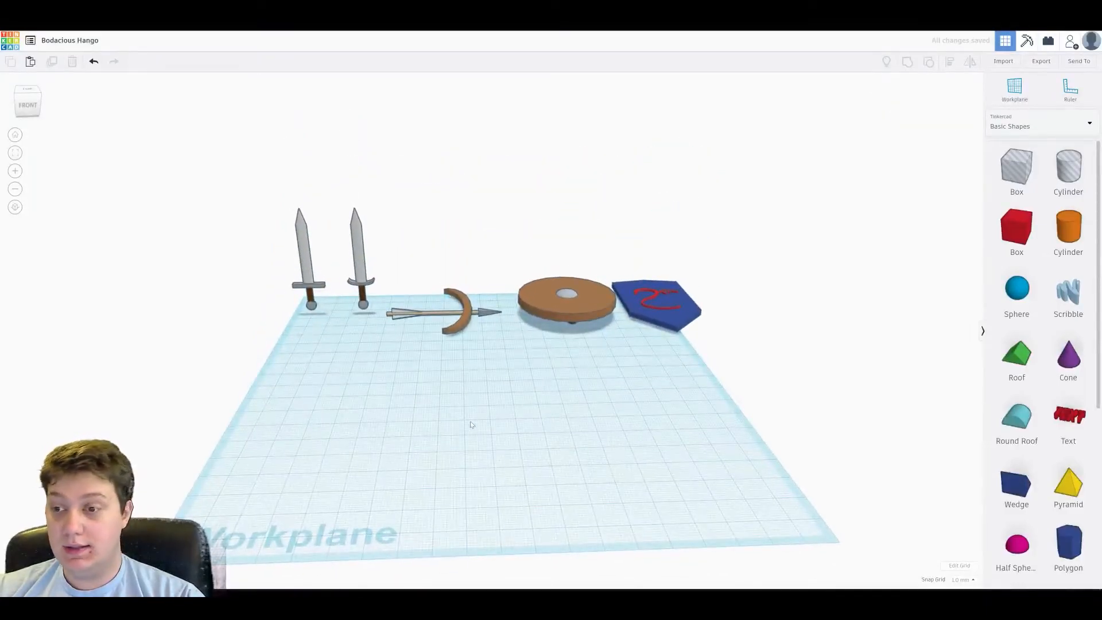
# Add a box shaped into a flat book cover, duplicate it and set the copy alongside with a narrow gap.
pyautogui.scroll(-3, 1041, 412)
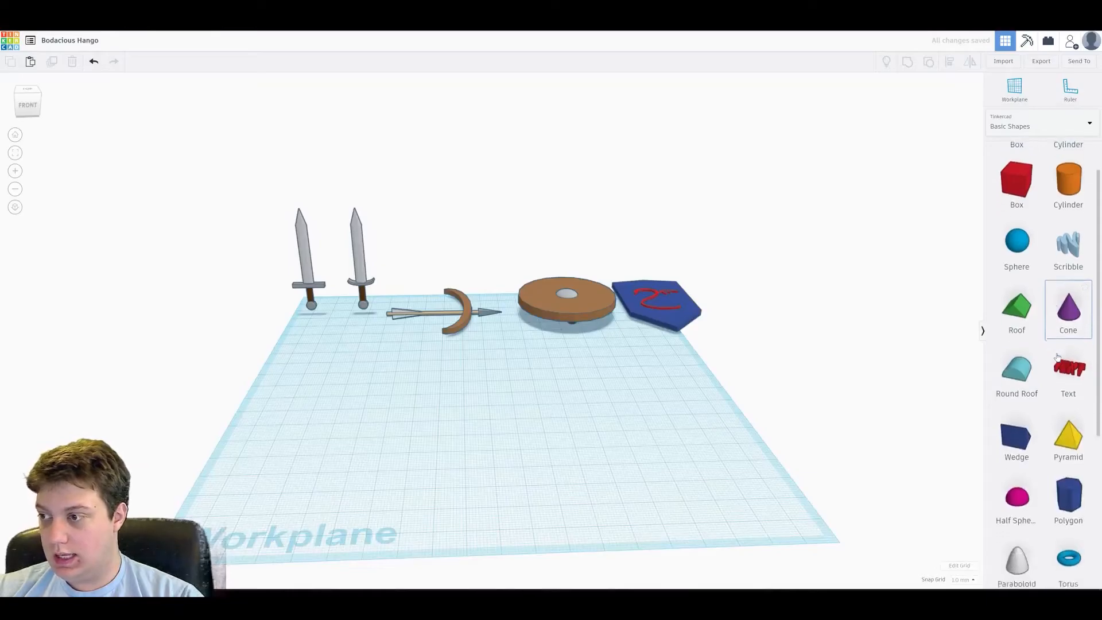
pyautogui.scroll(3, 1028, 288)
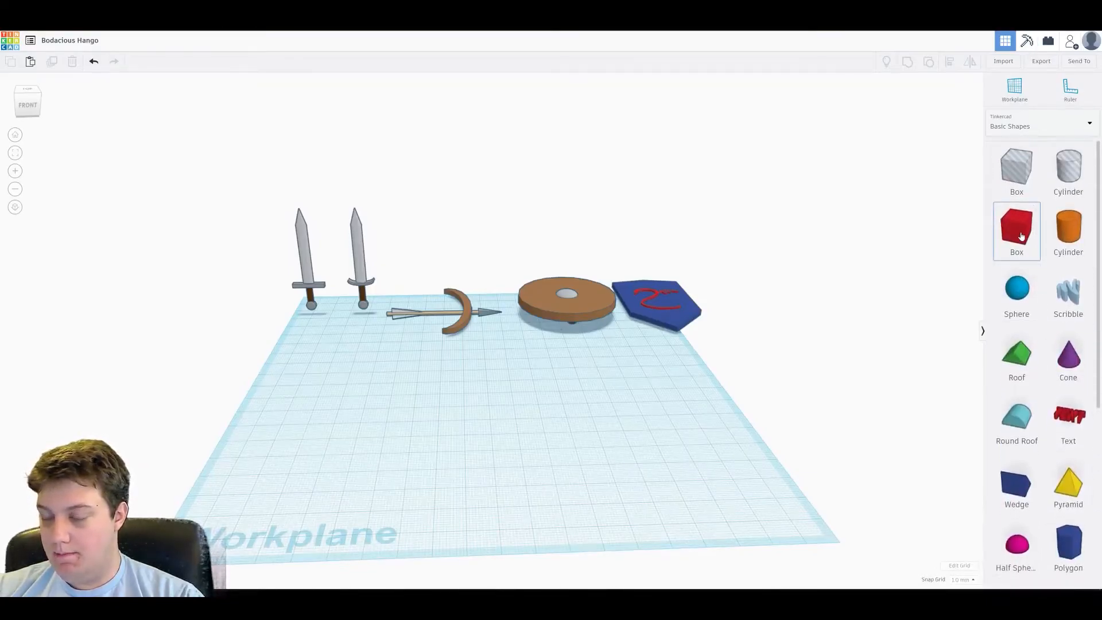
pyautogui.moveTo(996, 231); pyautogui.dragTo(543, 402)
pyautogui.moveTo(537, 362); pyautogui.dragTo(505, 456)
pyautogui.hotkey('ctrl', 'd')
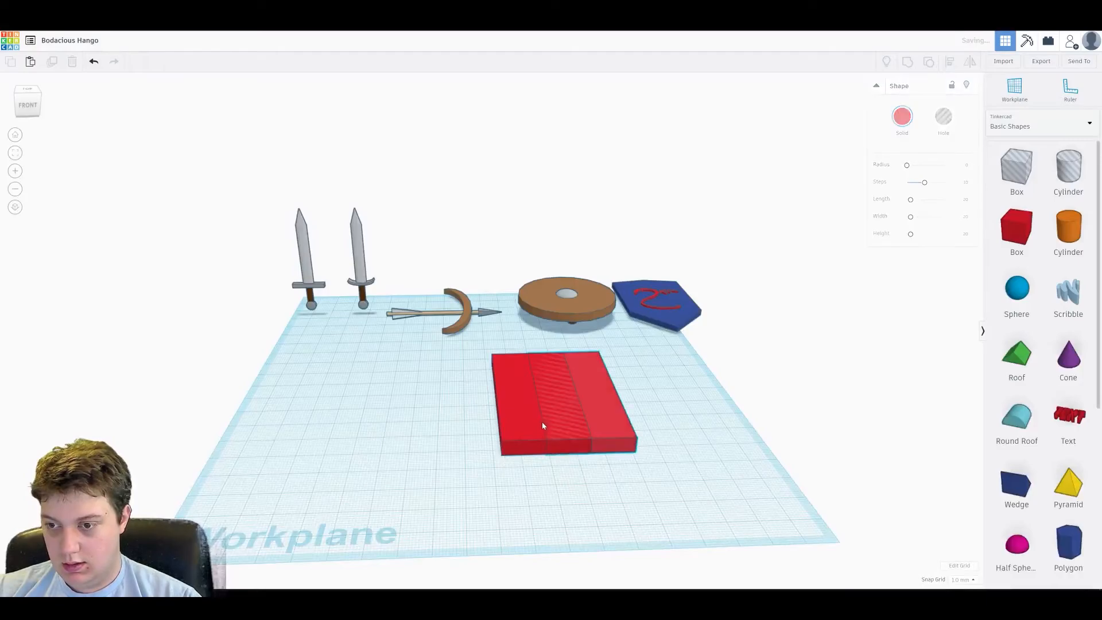
pyautogui.moveTo(542, 422); pyautogui.dragTo(464, 420)
# Lay a cylinder between the two covers as the spine, stretch it to 60 mm long, flatten and widen it, and lower it between them.
pyautogui.moveTo(1081, 236); pyautogui.dragTo(493, 472)
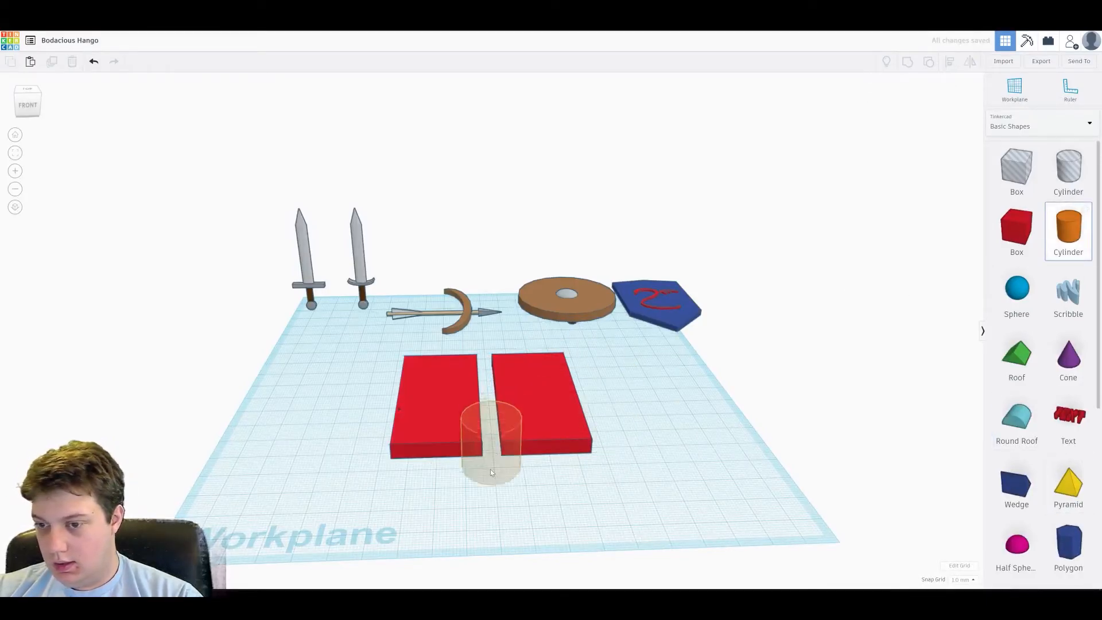
pyautogui.click(492, 456)
pyautogui.moveTo(492, 456); pyautogui.dragTo(431, 459, button='right')
pyautogui.moveTo(423, 382); pyautogui.dragTo(492, 370)
pyautogui.moveTo(463, 424); pyautogui.dragTo(510, 385)
pyautogui.moveTo(473, 419); pyautogui.dragTo(442, 446)
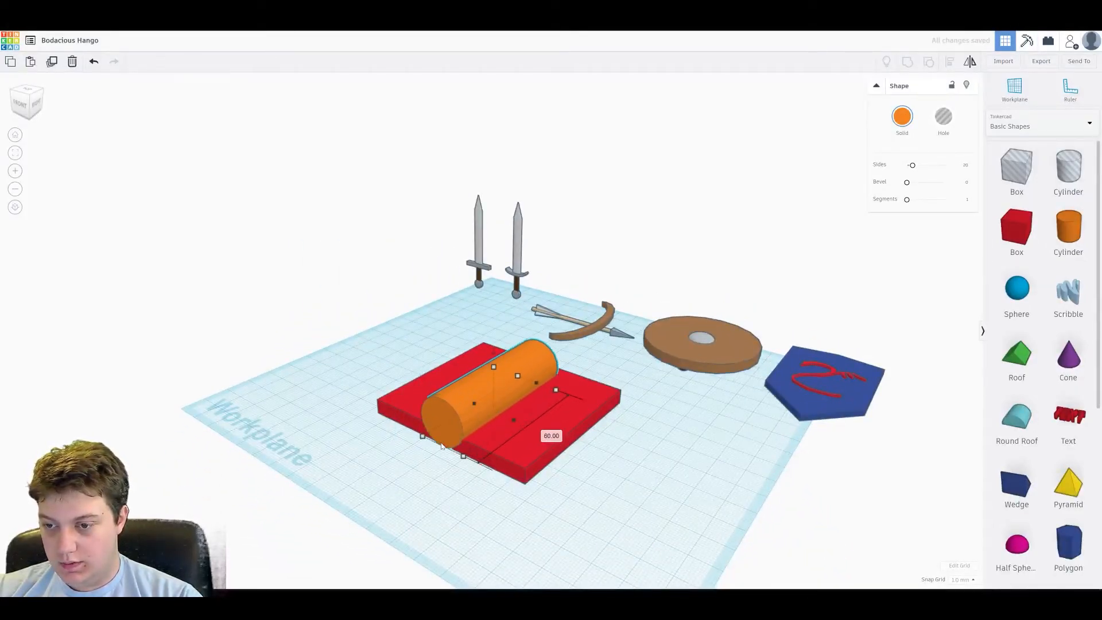
pyautogui.moveTo(494, 366); pyautogui.dragTo(533, 379)
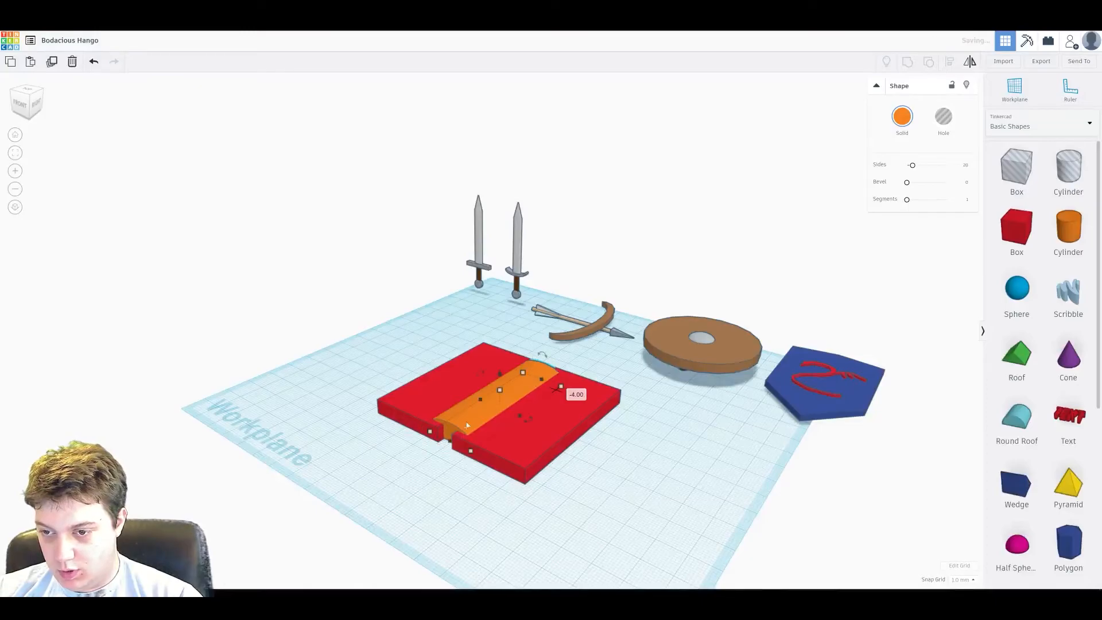
pyautogui.moveTo(542, 366); pyautogui.dragTo(477, 419, button='right')
pyautogui.keyDown('alt'); pyautogui.moveTo(585, 343); pyautogui.dragTo(590, 343); pyautogui.keyUp('alt')
# Adjust the two covers and the spine cylinder against each other and raise them above the workplane.
pyautogui.click(363, 399)
pyautogui.moveTo(363, 398); pyautogui.dragTo(559, 405, button='right')
pyautogui.click(612, 491)
pyautogui.keyDown('shift'); pyautogui.click(489, 487); pyautogui.keyUp('shift')
pyautogui.hotkey('ctrl', 'z')
pyautogui.moveTo(529, 506); pyautogui.dragTo(483, 499)
pyautogui.keyDown('shift'); pyautogui.click(426, 501); pyautogui.keyUp('shift')
pyautogui.moveTo(483, 499); pyautogui.dragTo(545, 477, button='right')
pyautogui.click(556, 477)
pyautogui.moveTo(566, 442); pyautogui.dragTo(565, 363)
pyautogui.moveTo(565, 363); pyautogui.dragTo(569, 397, button='right')
# Place a Round Roof shape for the pages and set it down beside the book covers.
pyautogui.moveTo(1028, 420); pyautogui.dragTo(553, 508)
pyautogui.moveTo(553, 509); pyautogui.dragTo(482, 500, button='right')
pyautogui.moveTo(434, 465); pyautogui.dragTo(519, 543)
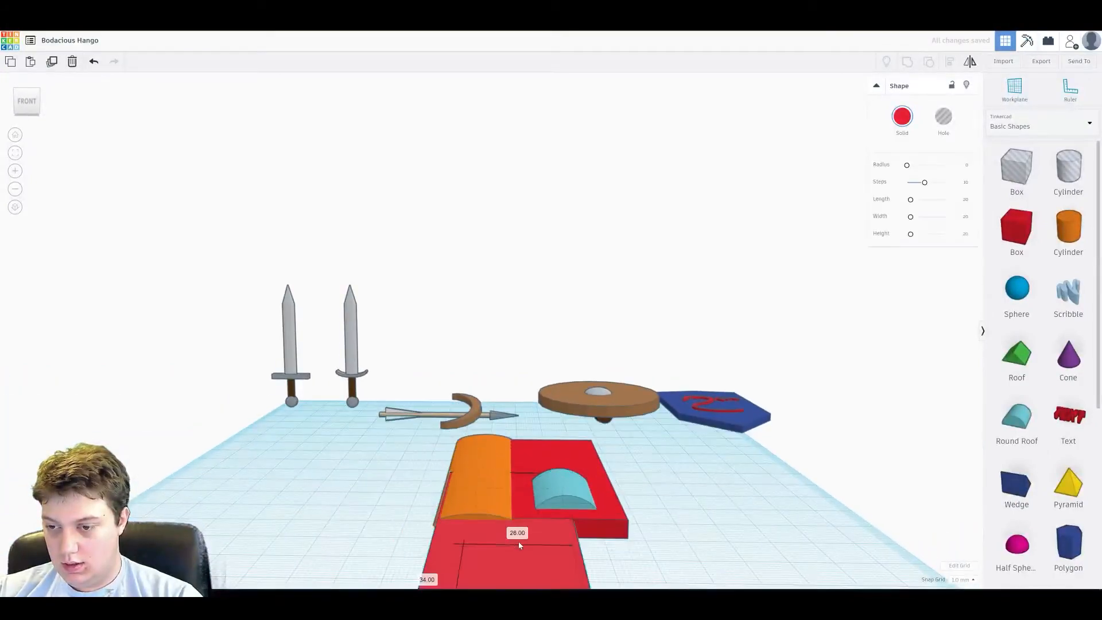
pyautogui.hotkey('ctrl', 'z')
pyautogui.moveTo(565, 491); pyautogui.dragTo(697, 529)
pyautogui.moveTo(301, 458); pyautogui.dragTo(615, 487)
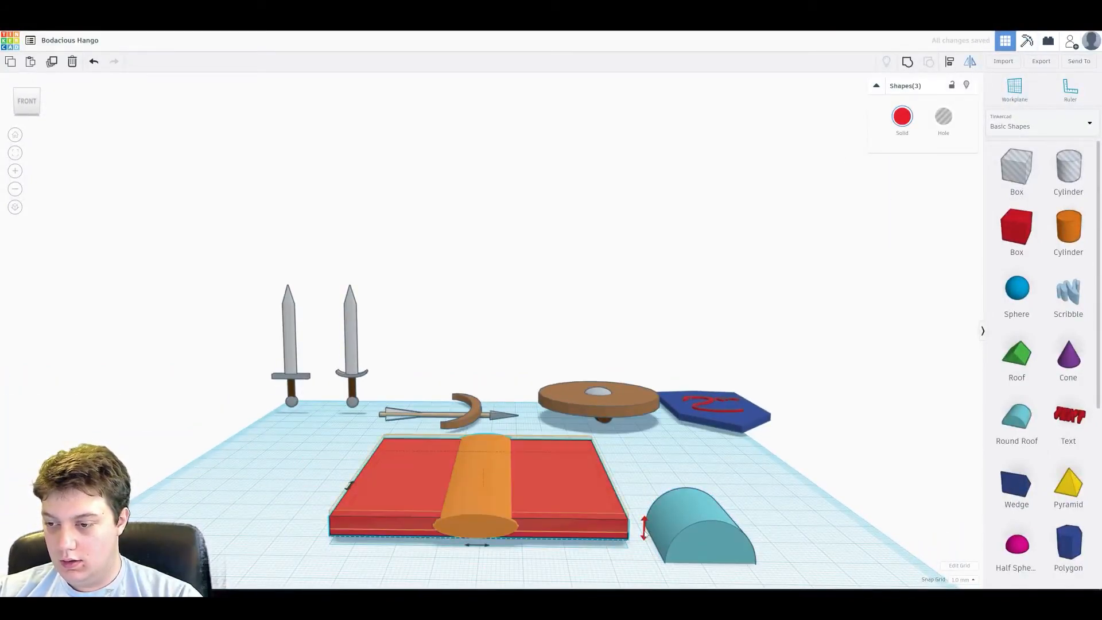
pyautogui.click(648, 534)
pyautogui.moveTo(693, 529); pyautogui.dragTo(703, 454, button='right')
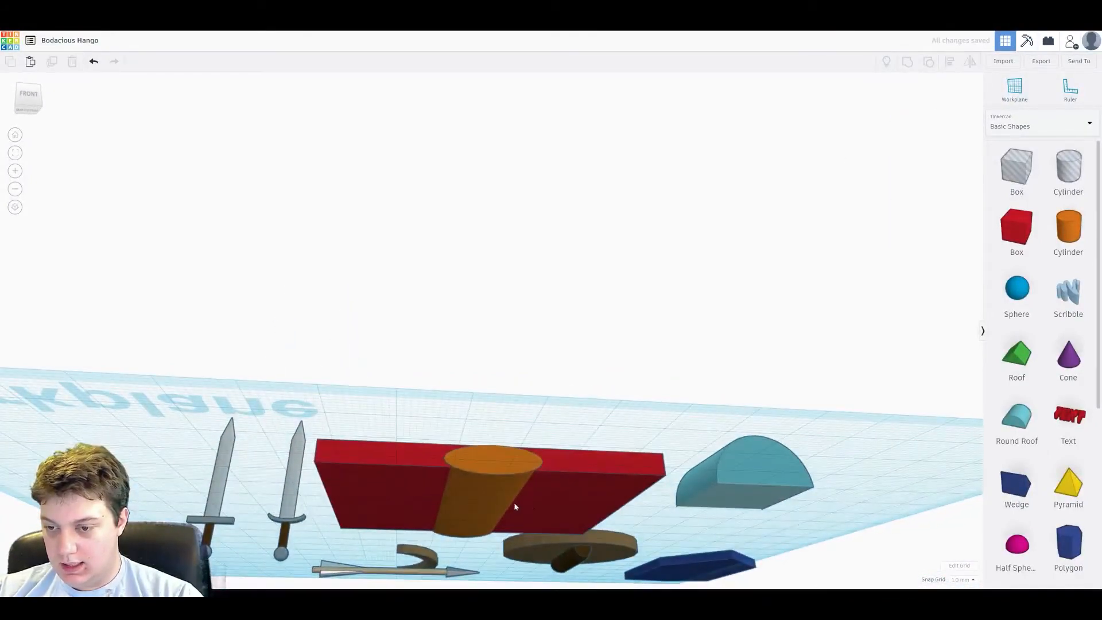
pyautogui.moveTo(543, 467); pyautogui.dragTo(544, 525, button='right')
# Move the Round Roof onto one cover and stretch it to nearly the cover's full length and width.
pyautogui.moveTo(699, 509); pyautogui.dragTo(534, 439)
pyautogui.moveTo(491, 509); pyautogui.dragTo(481, 512)
pyautogui.moveTo(570, 483); pyautogui.dragTo(592, 441)
pyautogui.moveTo(653, 477); pyautogui.dragTo(632, 588, button='right')
pyautogui.moveTo(553, 241); pyautogui.dragTo(557, 226)
pyautogui.moveTo(693, 361); pyautogui.dragTo(386, 249, button='right')
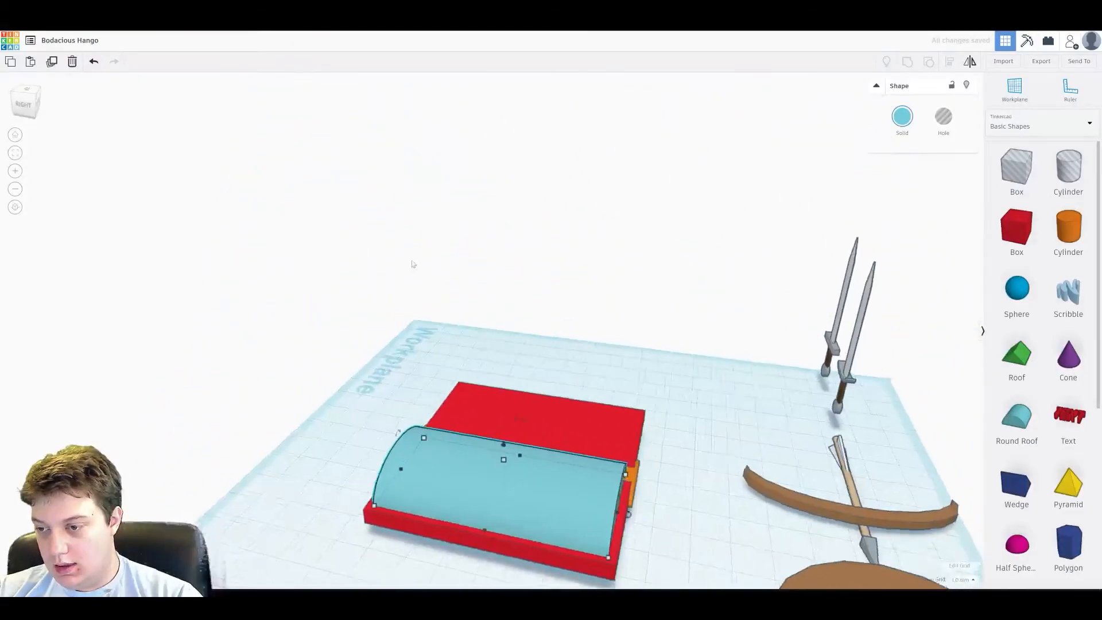
# Flatten the Round Roof into a low curved page block on the cover.
pyautogui.moveTo(497, 461); pyautogui.dragTo(503, 483)
pyautogui.moveTo(503, 482); pyautogui.dragTo(763, 459, button='right')
pyautogui.moveTo(546, 477); pyautogui.dragTo(547, 454, button='right')
pyautogui.moveTo(546, 454); pyautogui.dragTo(546, 458)
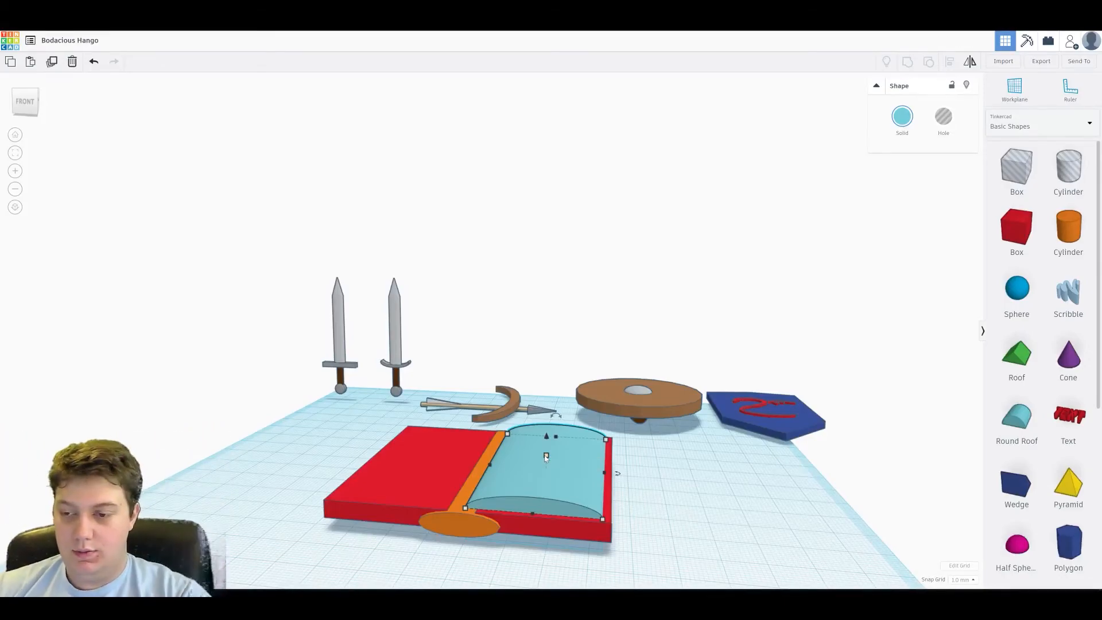
# Copy the curved page block onto the other cover so the two meet along the spine.
pyautogui.moveTo(547, 453); pyautogui.dragTo(477, 446)
pyautogui.click(285, 452)
pyautogui.moveTo(285, 451); pyautogui.dragTo(356, 438, button='right')
pyautogui.hotkey('ctrl', 'z')
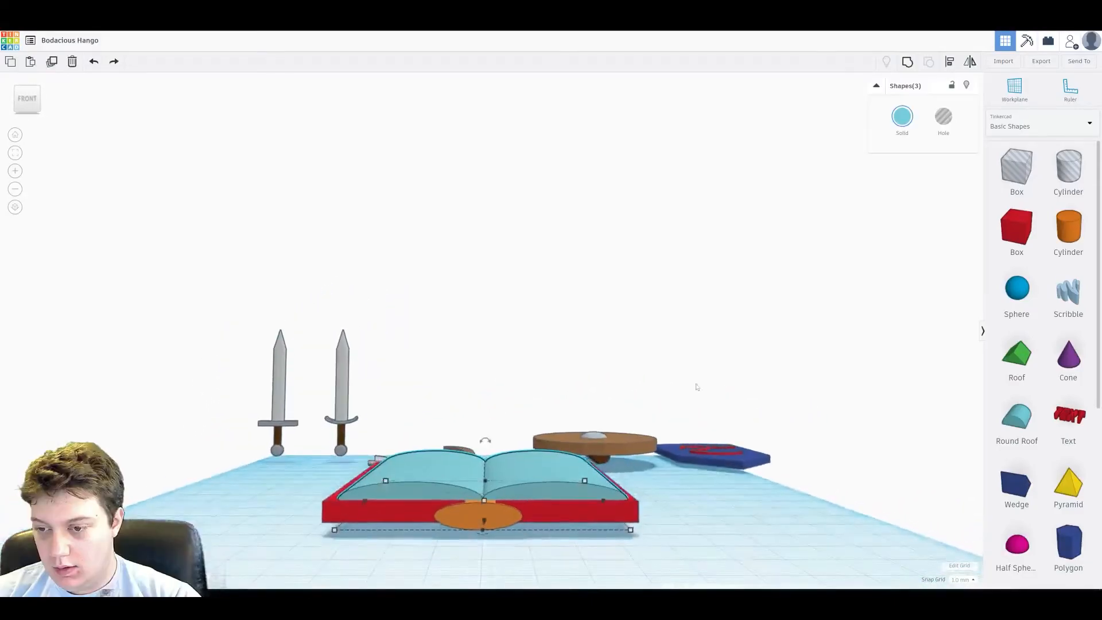
pyautogui.click(514, 387)
pyautogui.moveTo(514, 388); pyautogui.dragTo(498, 516, button='right')
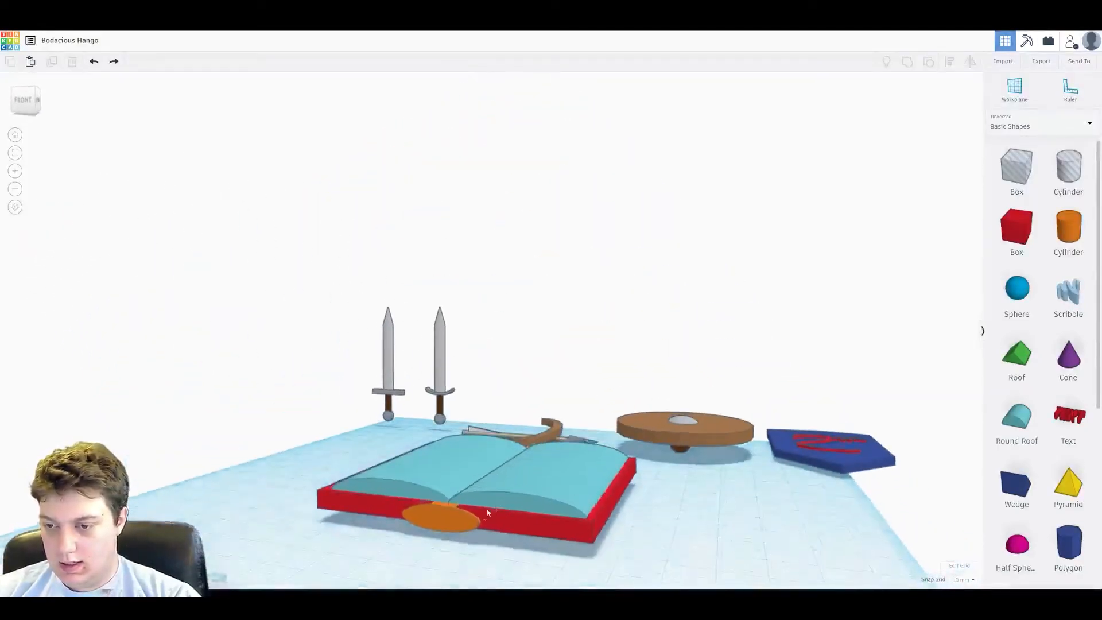
# Select the right cover together with its page block and tilt them by -3°.
pyautogui.click(457, 519)
pyautogui.keyDown('shift'); pyautogui.click(519, 524); pyautogui.keyUp('shift')
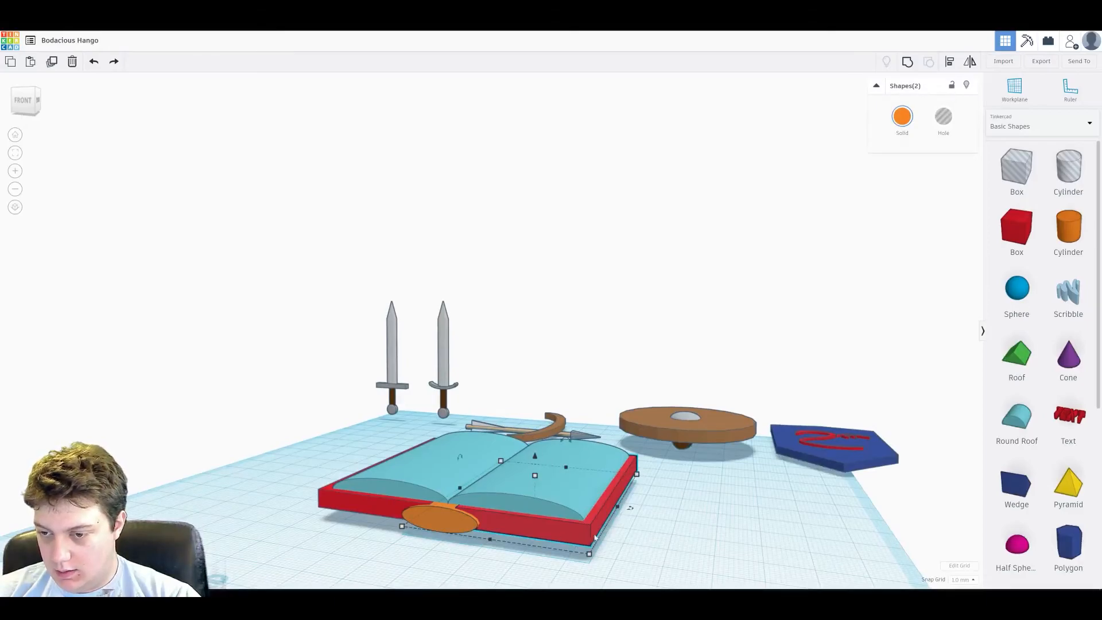
pyautogui.click(565, 506)
pyautogui.keyDown('shift'); pyautogui.click(596, 529); pyautogui.keyUp('shift')
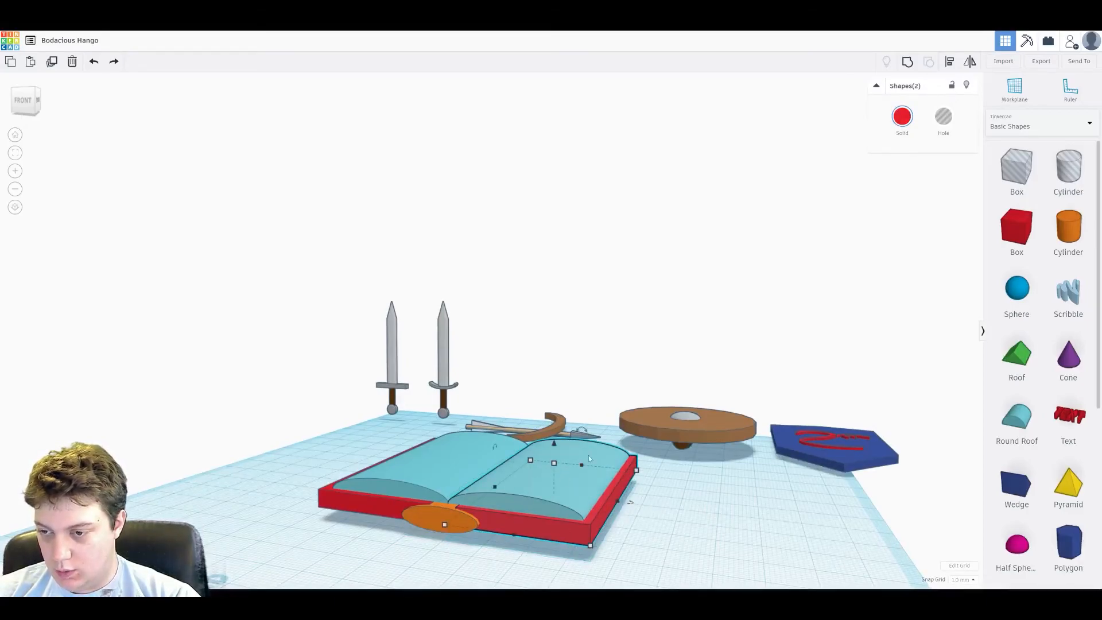
pyautogui.moveTo(584, 430); pyautogui.dragTo(579, 356)
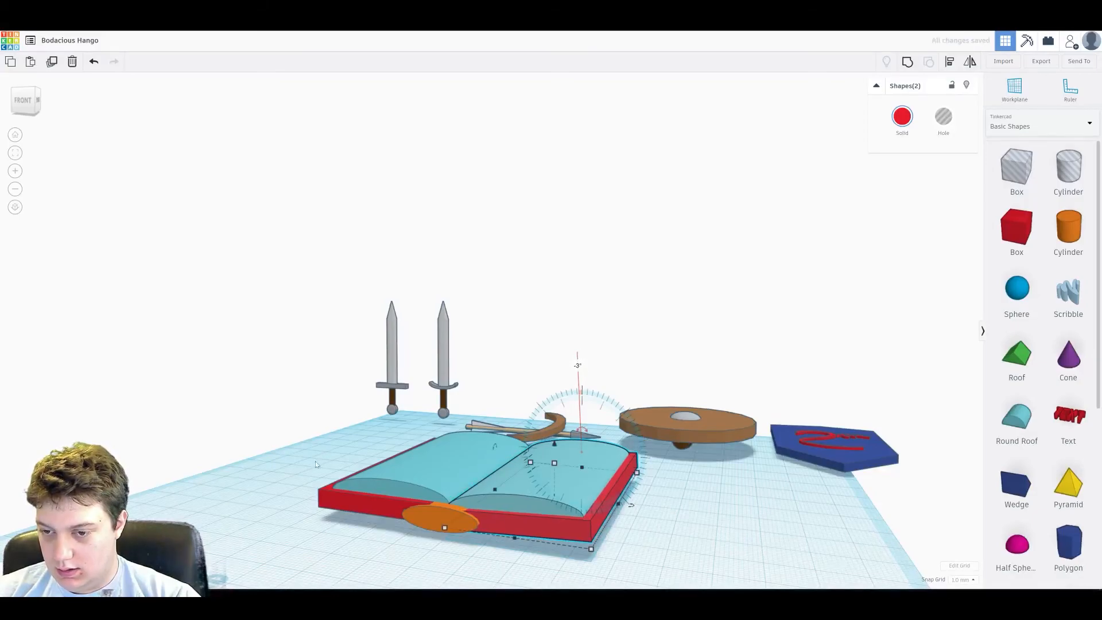
# Tilt the left cover and its page block slightly in the same manner as the right half.
pyautogui.moveTo(481, 424); pyautogui.dragTo(490, 312)
pyautogui.moveTo(399, 382); pyautogui.dragTo(459, 462, button='right')
pyautogui.click(689, 438)
pyautogui.moveTo(678, 448); pyautogui.dragTo(615, 566, button='right')
# Colour the book's spine cylinder purple.
pyautogui.click(519, 212)
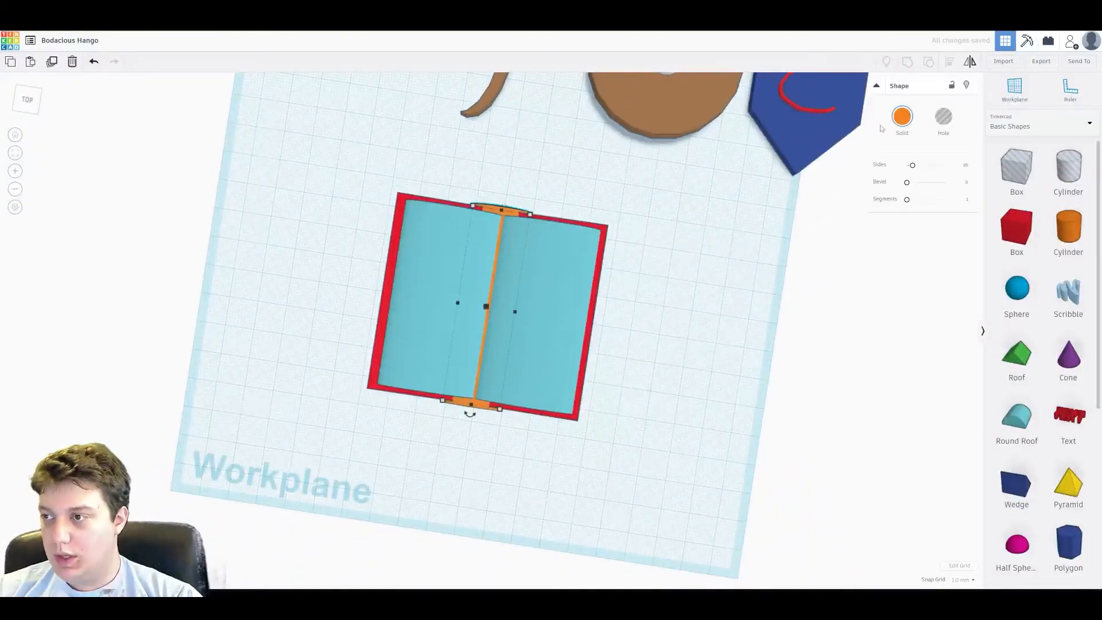
pyautogui.click(902, 121)
pyautogui.click(1032, 195)
pyautogui.click(906, 119)
pyautogui.click(1001, 195)
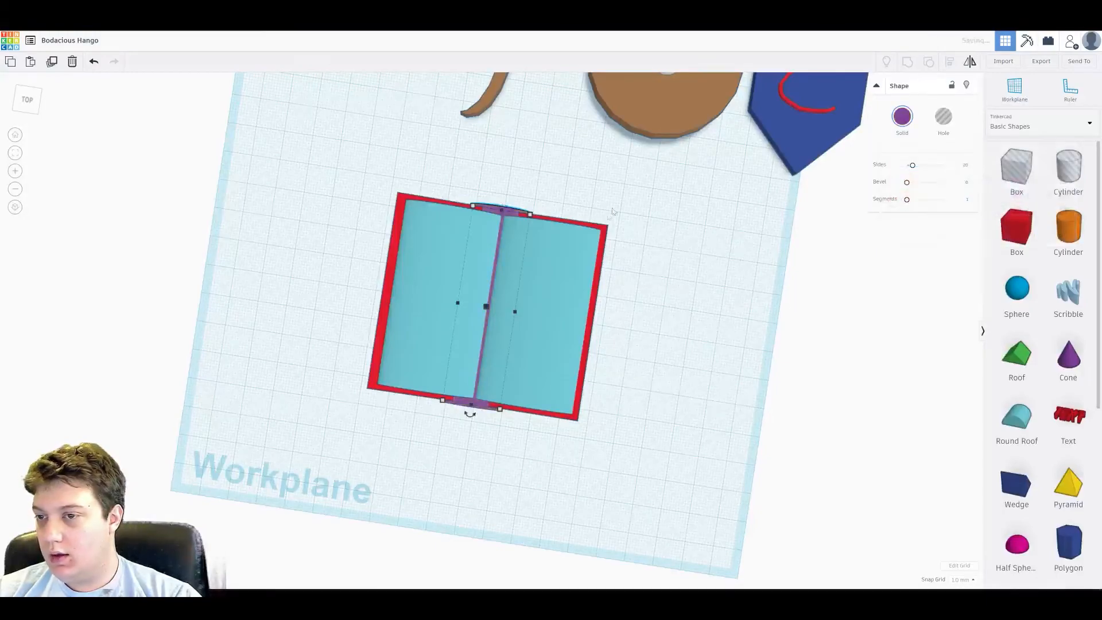
# Colour both book covers the same purple as the spine.
pyautogui.click(602, 232)
pyautogui.click(903, 116)
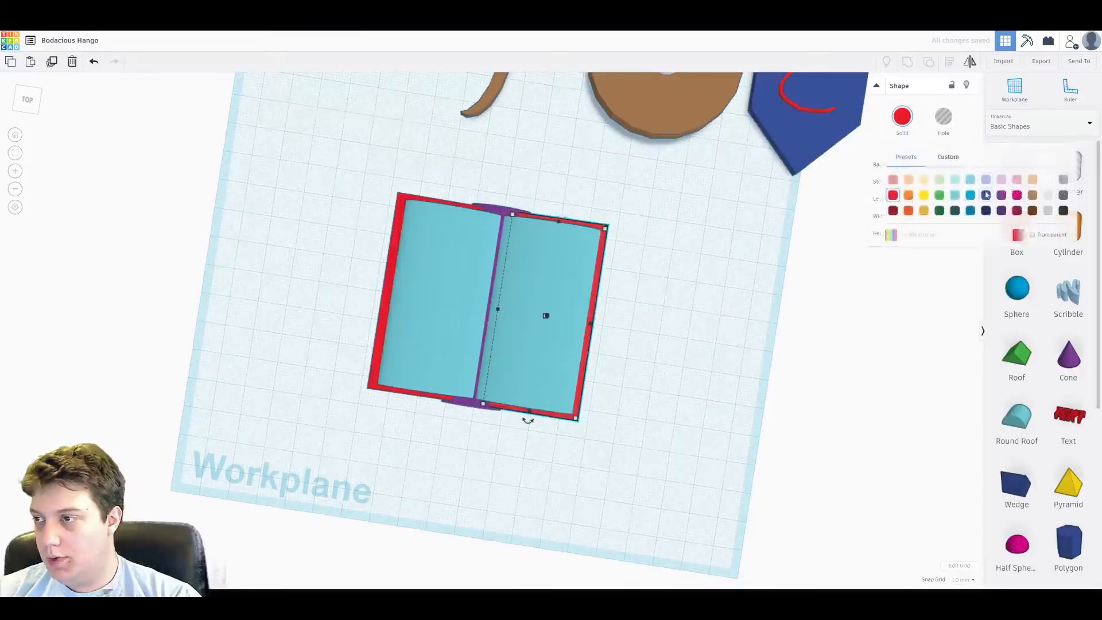
pyautogui.click(1002, 195)
pyautogui.click(426, 202)
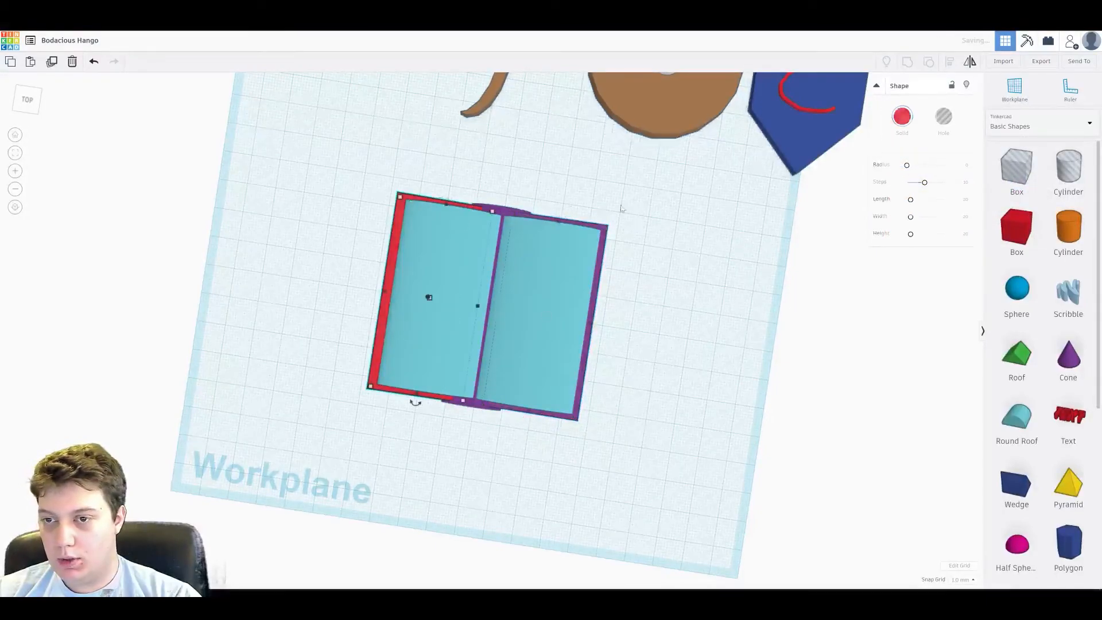
pyautogui.click(903, 116)
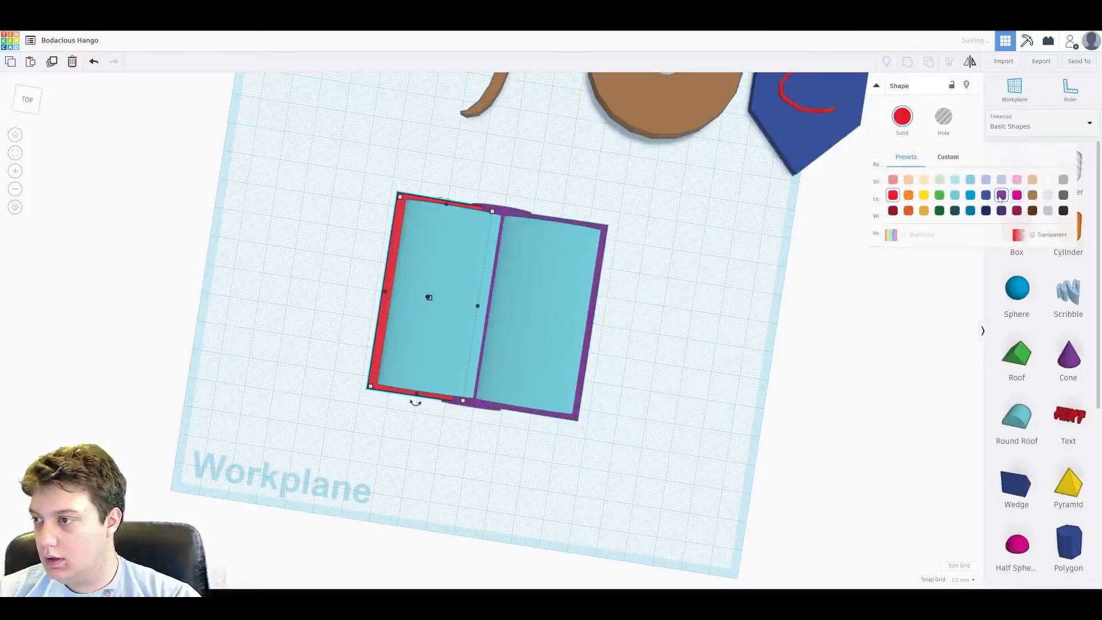
pyautogui.click(1002, 195)
# Select both page blocks of the book and colour them light tan.
pyautogui.click(500, 326)
pyautogui.keyDown('shift'); pyautogui.click(429, 311); pyautogui.keyUp('shift')
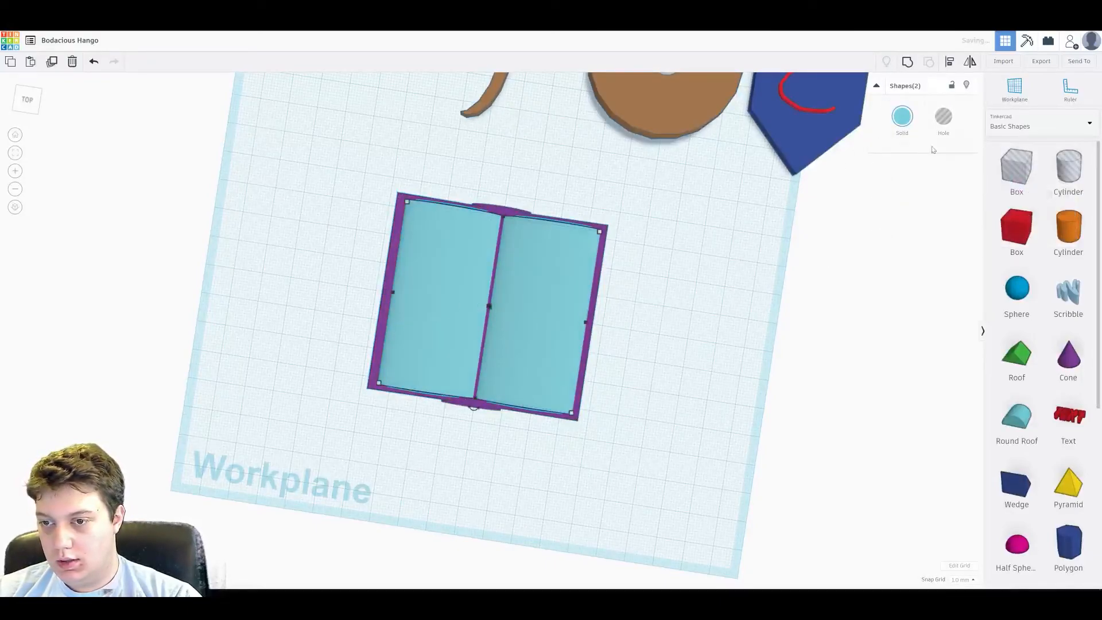
pyautogui.click(902, 116)
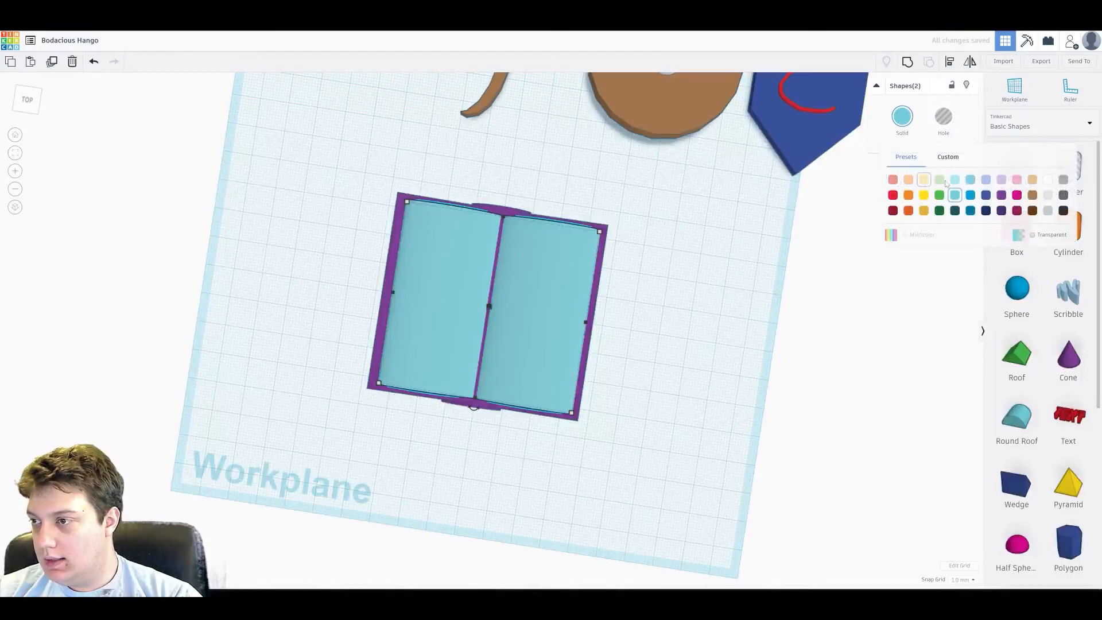
pyautogui.click(1032, 179)
pyautogui.click(611, 456)
pyautogui.moveTo(611, 455); pyautogui.dragTo(493, 495, button='right')
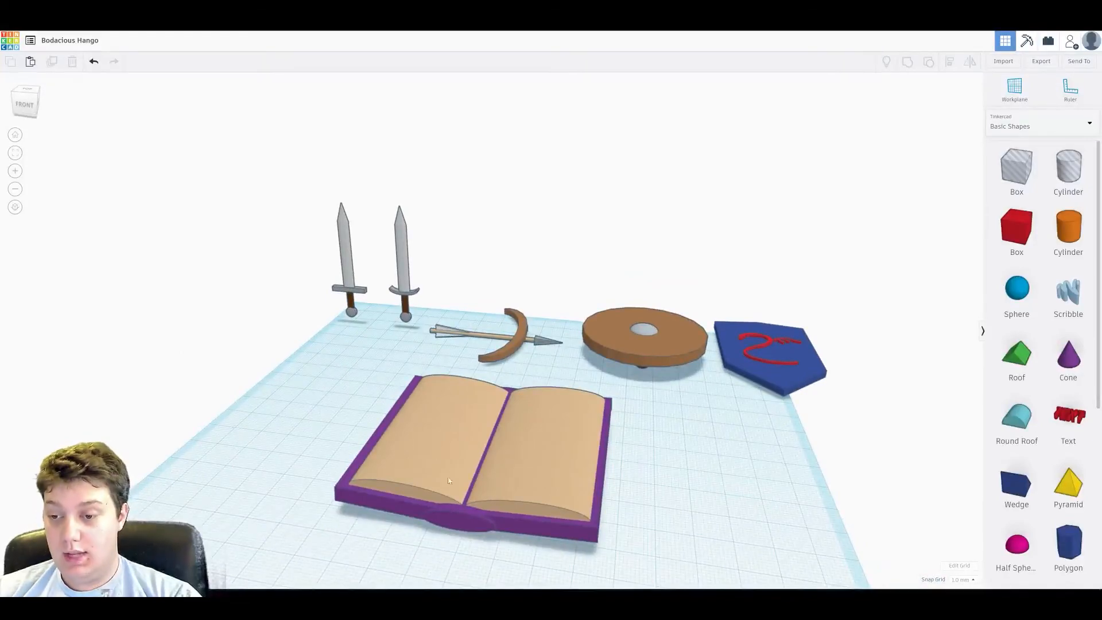
# Increase the bevel on the purple spine cylinder to round off its ends.
pyautogui.click(460, 522)
pyautogui.moveTo(907, 182); pyautogui.dragTo(936, 182)
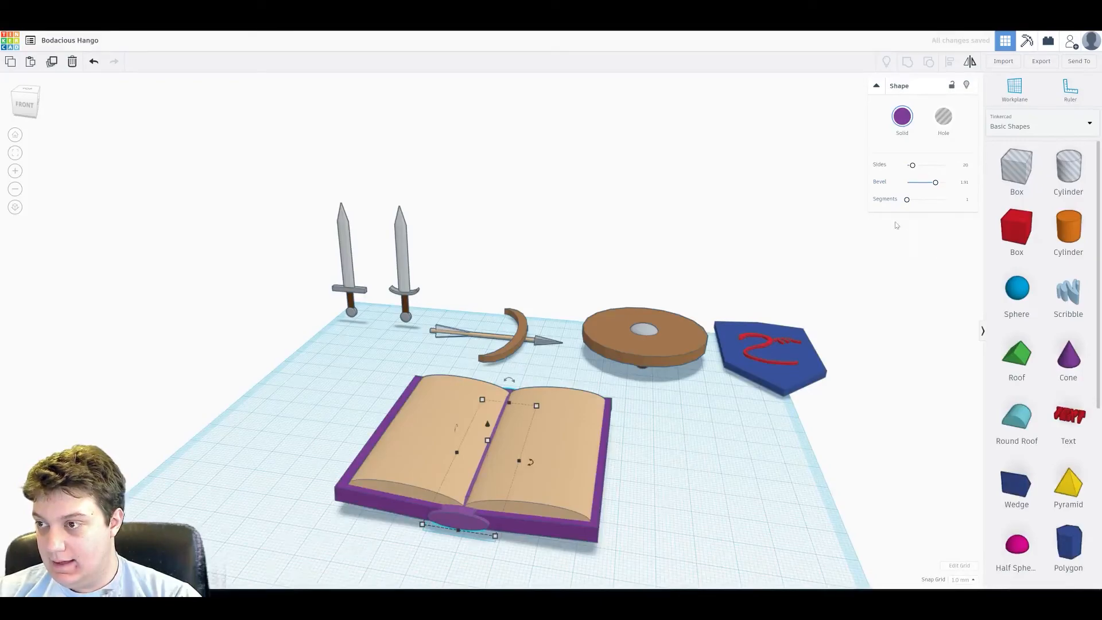
pyautogui.click(753, 431)
pyautogui.moveTo(754, 432); pyautogui.dragTo(424, 519, button='right')
# Group all parts of the book and enable multicolour so the covers and pages keep their own colours.
pyautogui.click(461, 501)
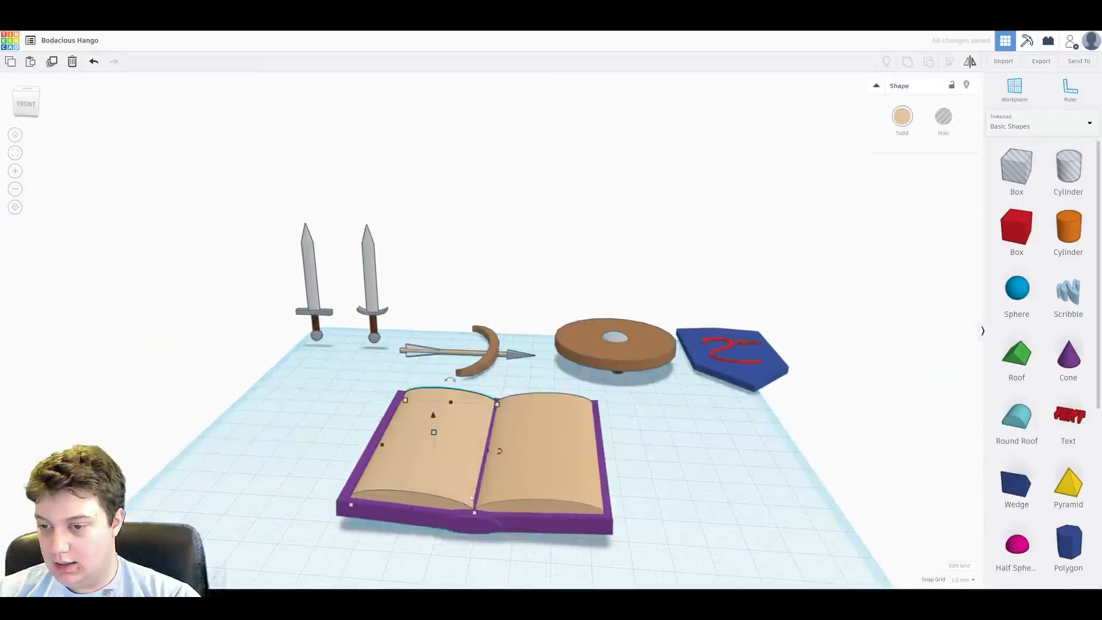
pyautogui.moveTo(288, 455); pyautogui.dragTo(571, 544)
pyautogui.click(908, 61)
pyautogui.click(586, 422)
pyautogui.click(902, 117)
pyautogui.click(906, 235)
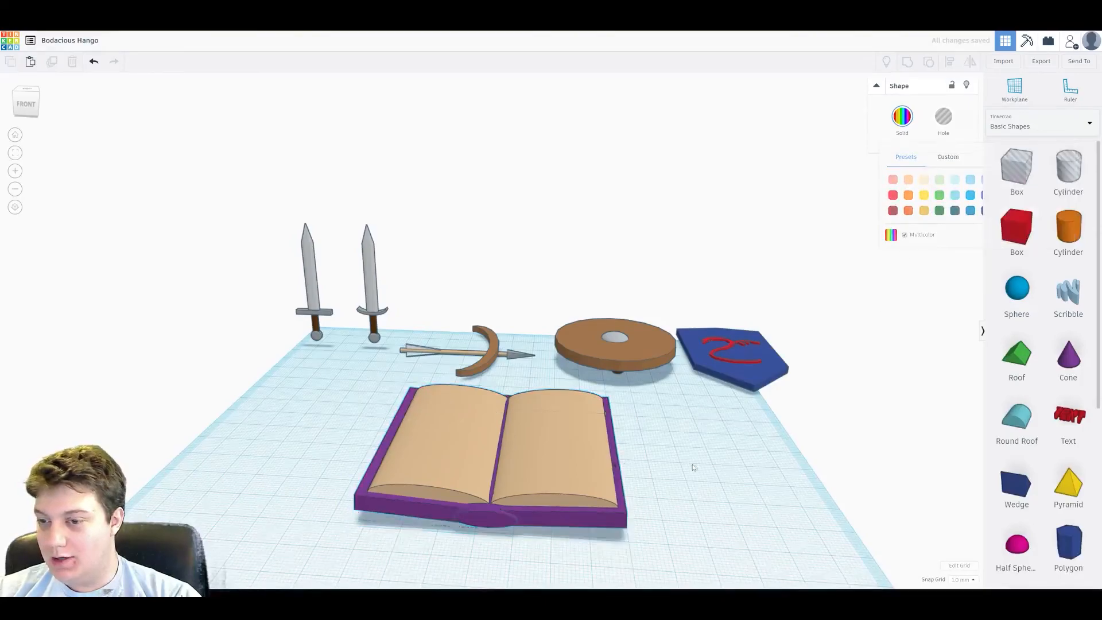
# Move the grouped book to the workplane area in front of the two swords, beside the blue shield.
pyautogui.moveTo(505, 500); pyautogui.dragTo(226, 404)
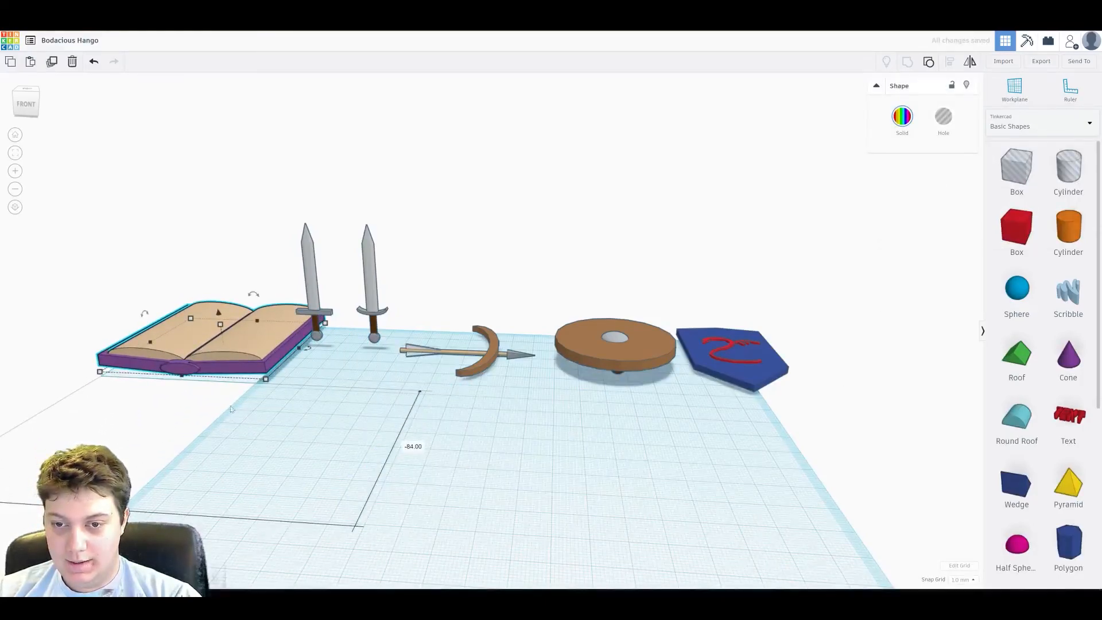
pyautogui.moveTo(225, 381); pyautogui.dragTo(373, 339, button='right')
pyautogui.moveTo(244, 262); pyautogui.dragTo(390, 362)
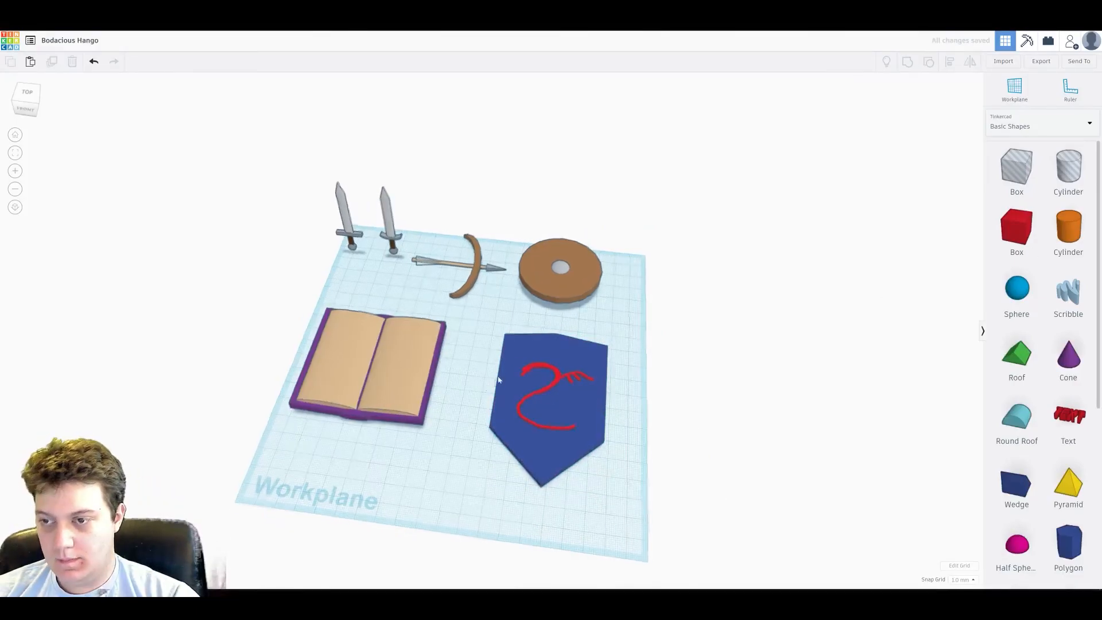
pyautogui.scroll(2, 495, 366)
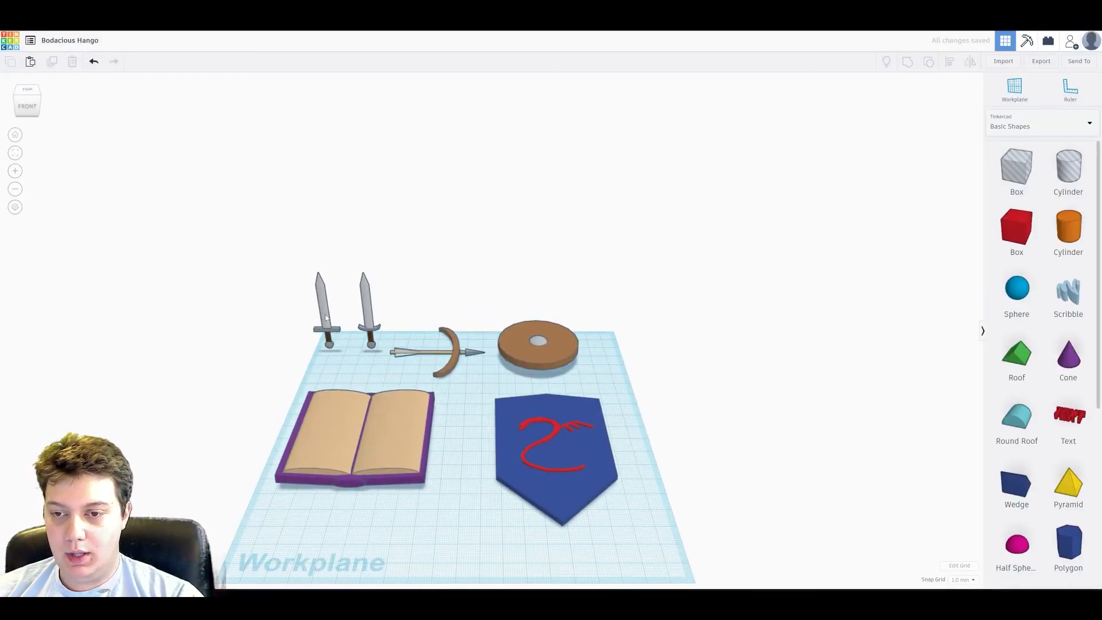
# Select both swords and tilt them backward together.
pyautogui.moveTo(288, 294)
pyautogui.mouseDown()
pyautogui.moveTo(405, 311)
pyautogui.moveTo(358, 295)
pyautogui.mouseUp()
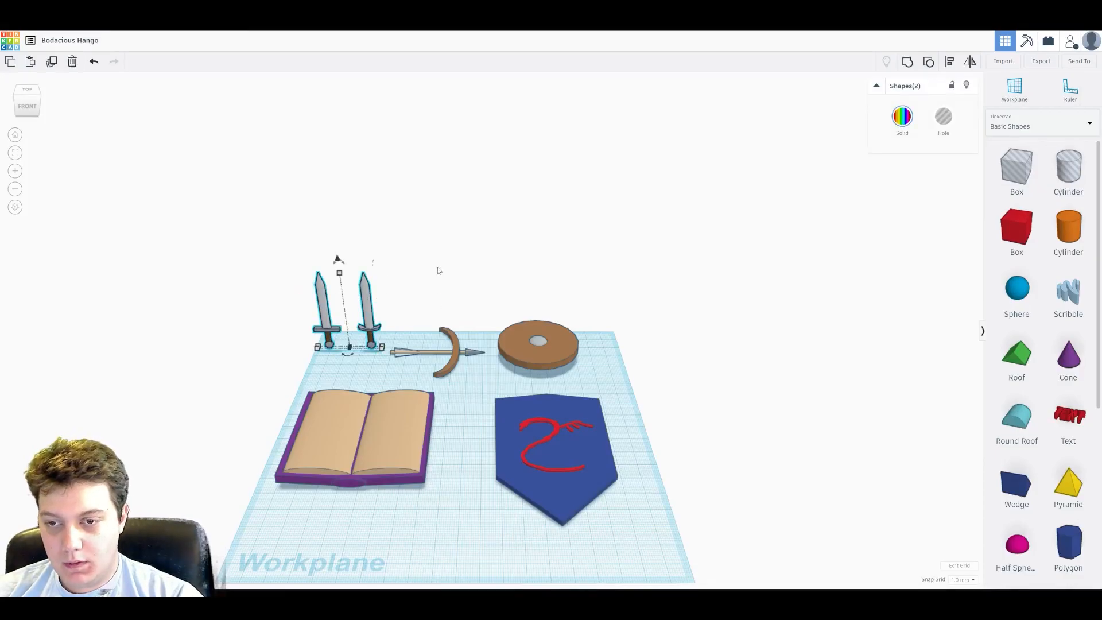
pyautogui.moveTo(442, 268); pyautogui.dragTo(386, 247, button='right')
pyautogui.moveTo(411, 212); pyautogui.dragTo(438, 248)
pyautogui.click(518, 364)
pyautogui.moveTo(518, 364); pyautogui.dragTo(654, 367, button='right')
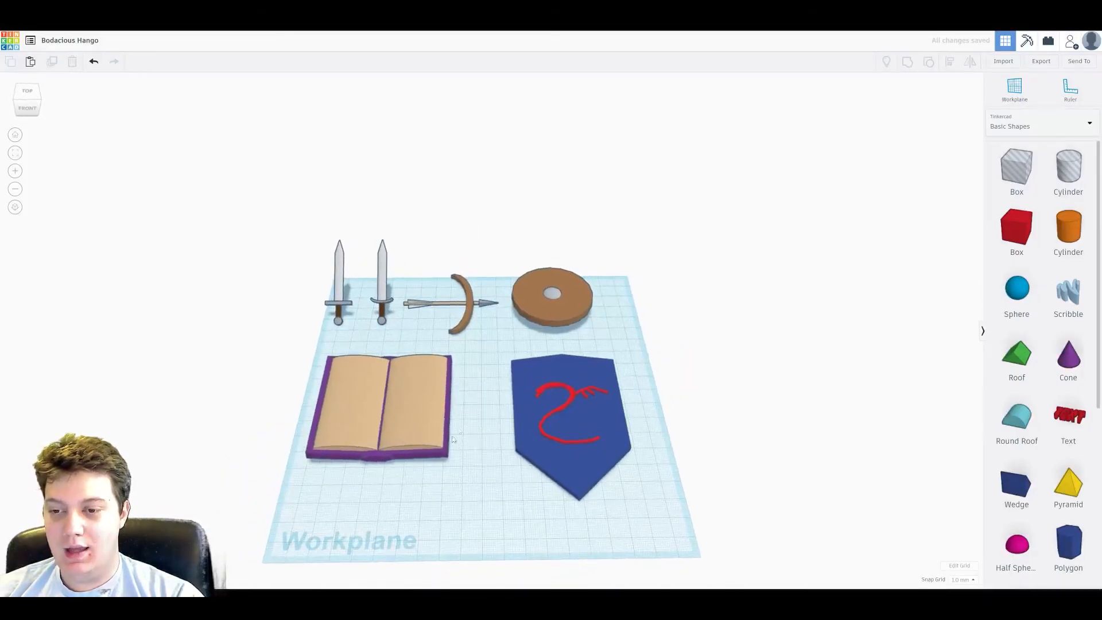